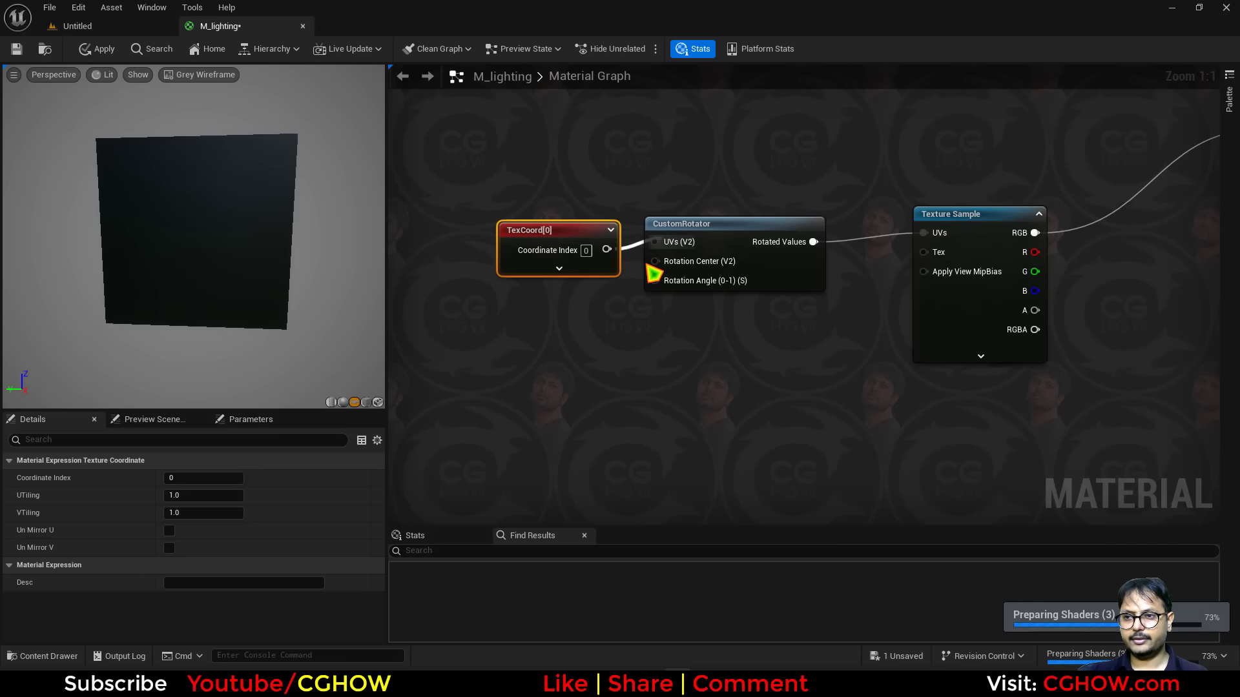
Add a 0.5 constant beside the TexCoord node and connect it to the CustomRotator's Rotation Center.
left_click_drag(568, 258, 549, 242)
left_click(516, 264)
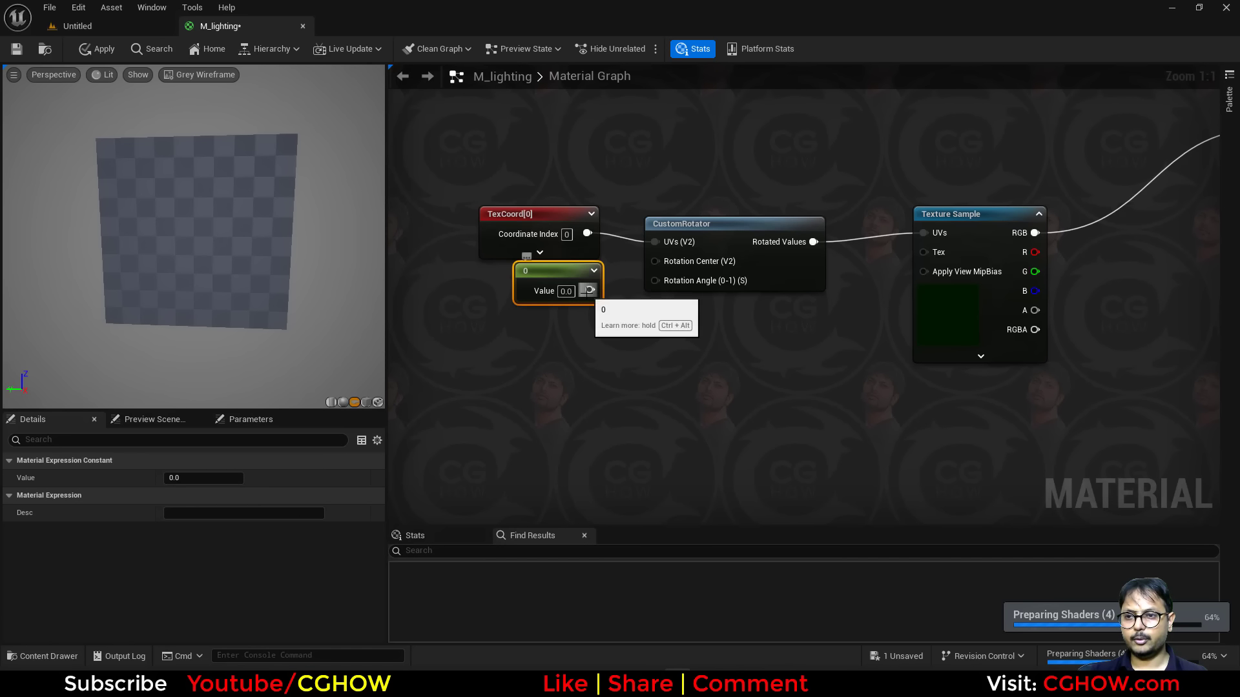
left_click_drag(590, 290, 655, 261)
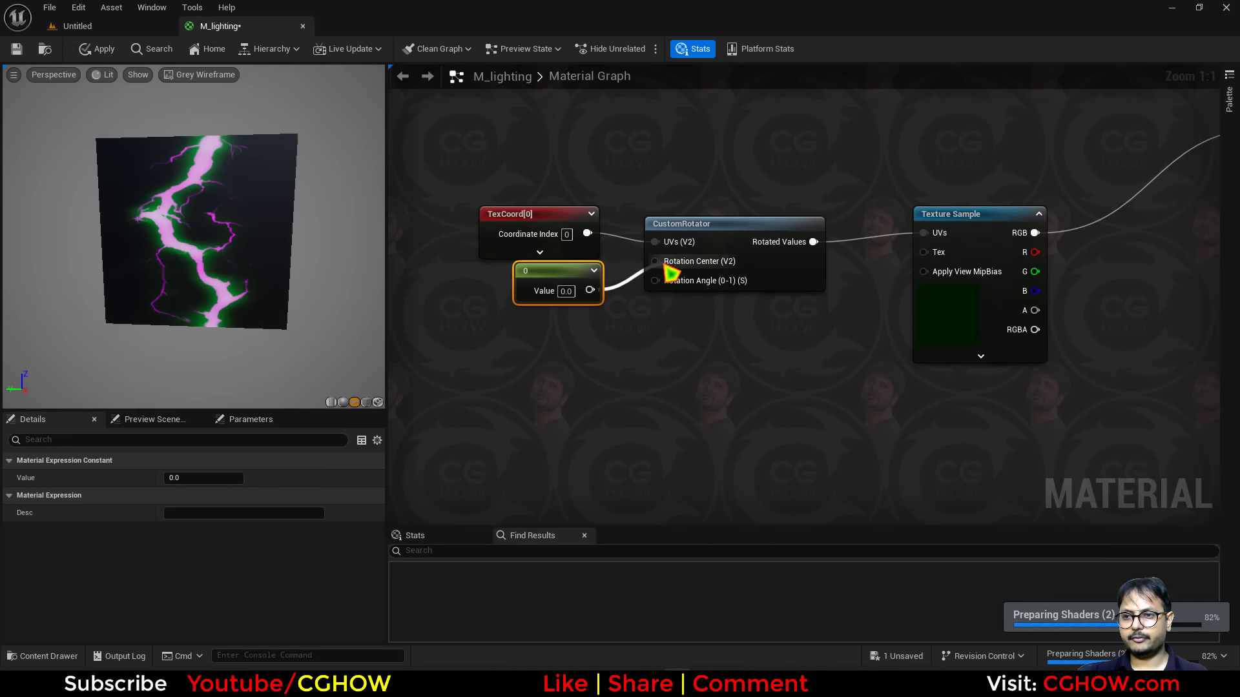
Add a second constant set to 0.25 and connect it to the CustomRotator's Rotation Angle.
left_click(586, 324)
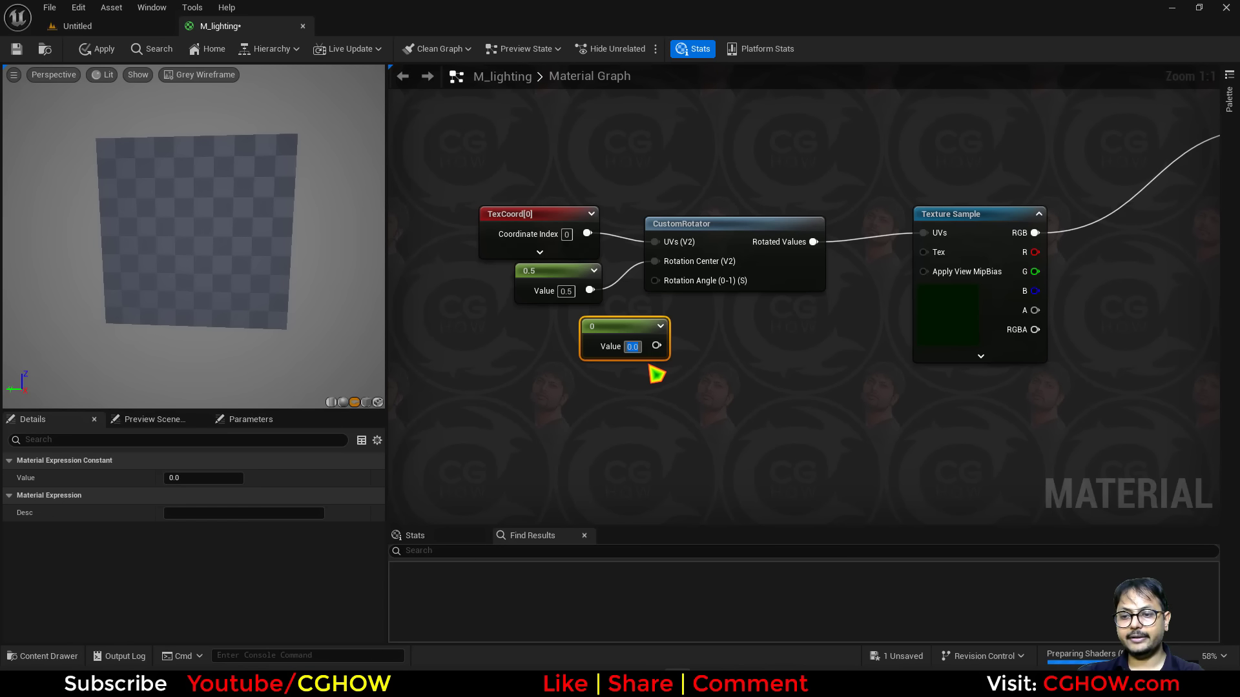
type(".25")
key("Return")
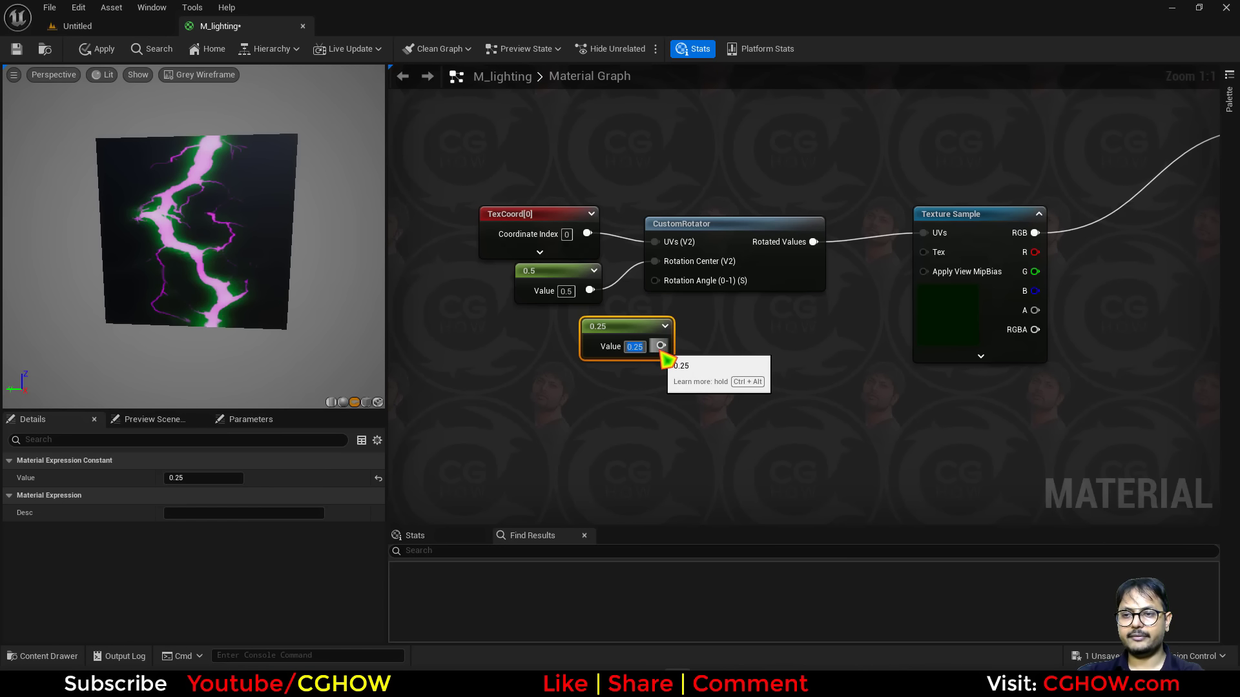
left_click_drag(660, 345, 657, 281)
Select the material's output node and set its Blend Mode to Translucent.
scroll(826, 372, "down", 2)
right_click_drag(827, 372, 583, 420)
left_click(1001, 272)
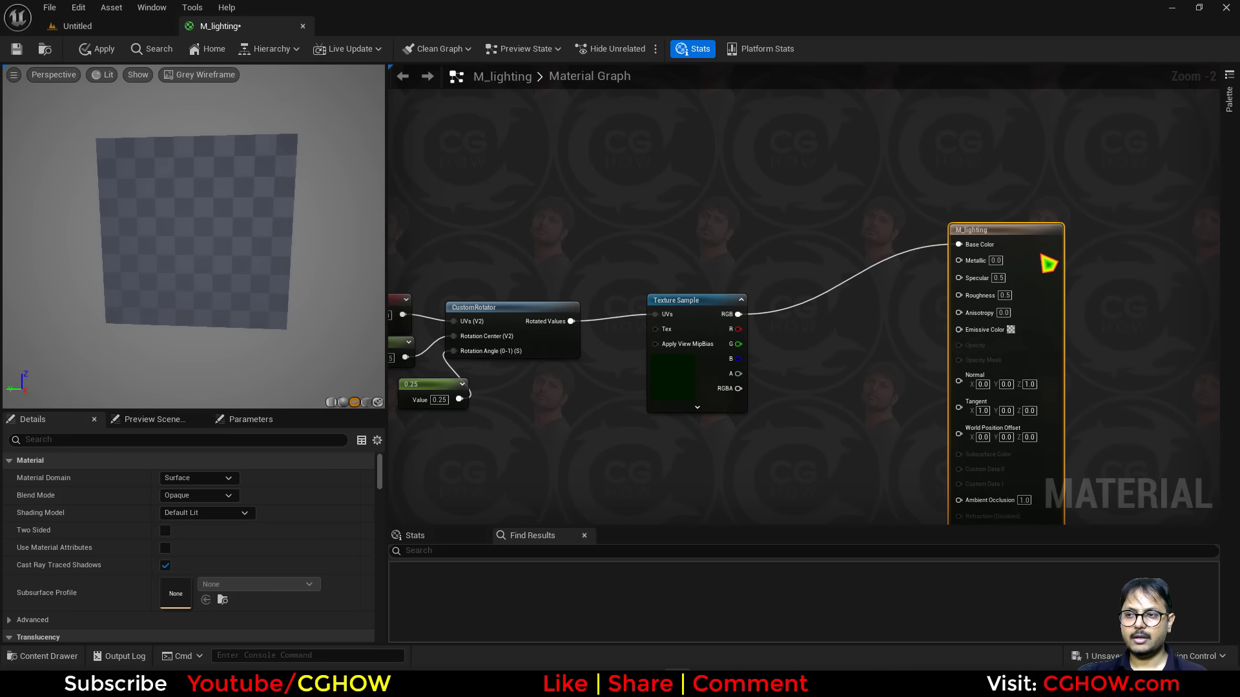
left_click(215, 497)
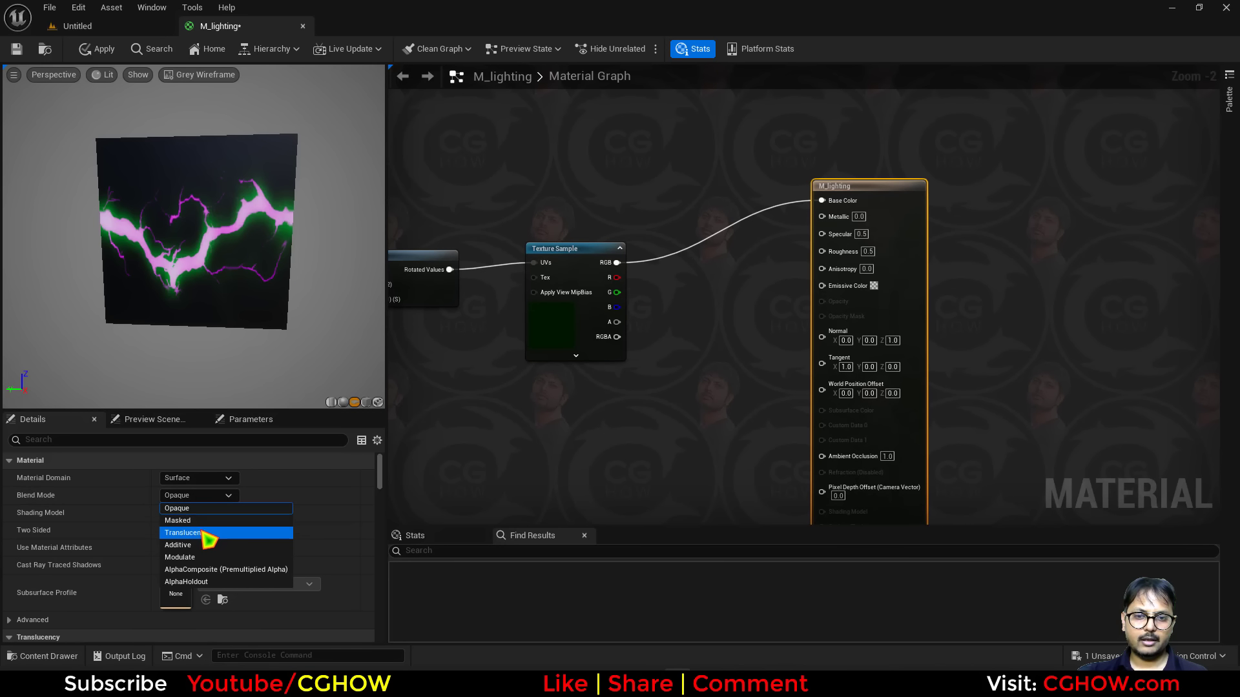
left_click(206, 534)
Set the Shading Model to Unlit and enable Two Sided.
left_click(226, 513)
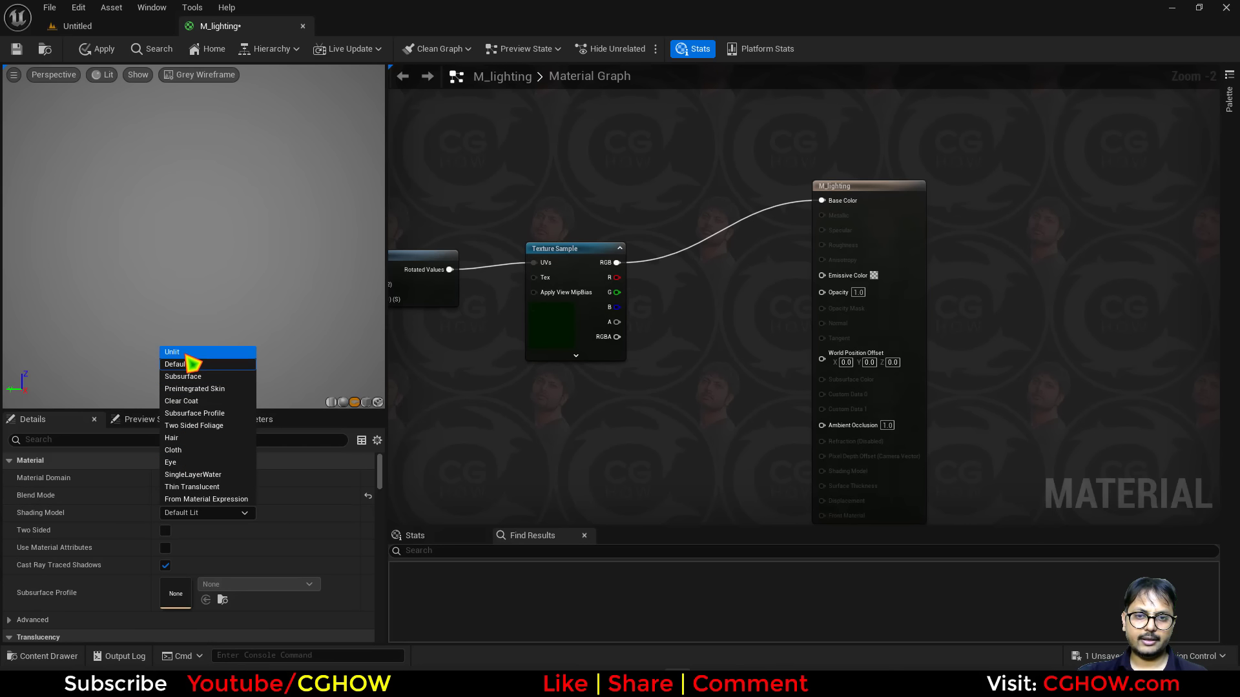
left_click(193, 357)
left_click(165, 531)
Add an Add node summing the texture's R and G channels and connect it to Opacity.
scroll(693, 278, "up", 2)
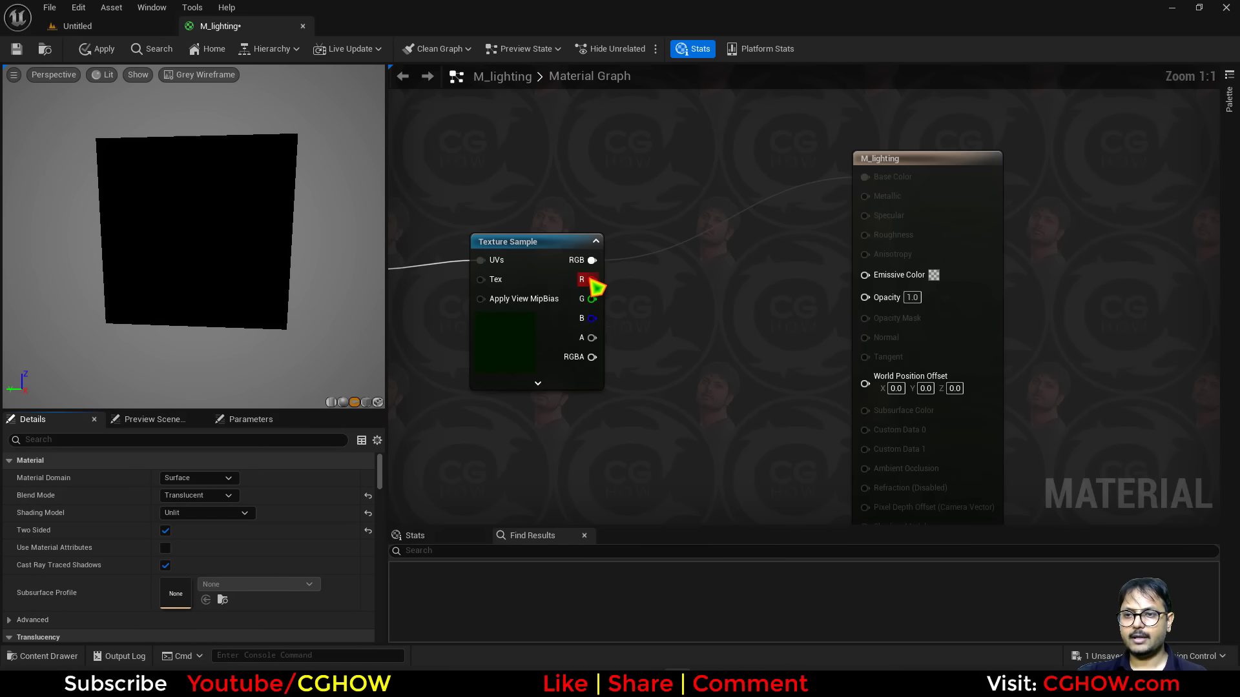
left_click_drag(593, 282, 785, 303)
left_click(647, 309)
key("a")
left_click(636, 275)
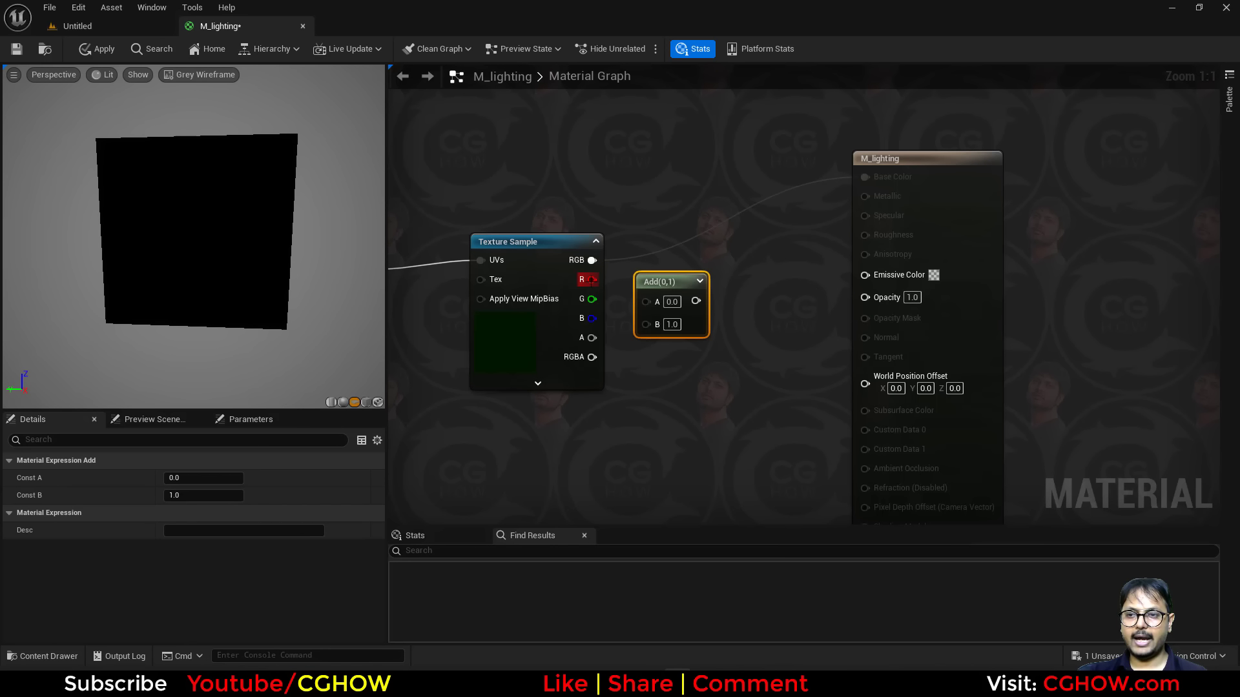
left_click_drag(591, 280, 868, 297)
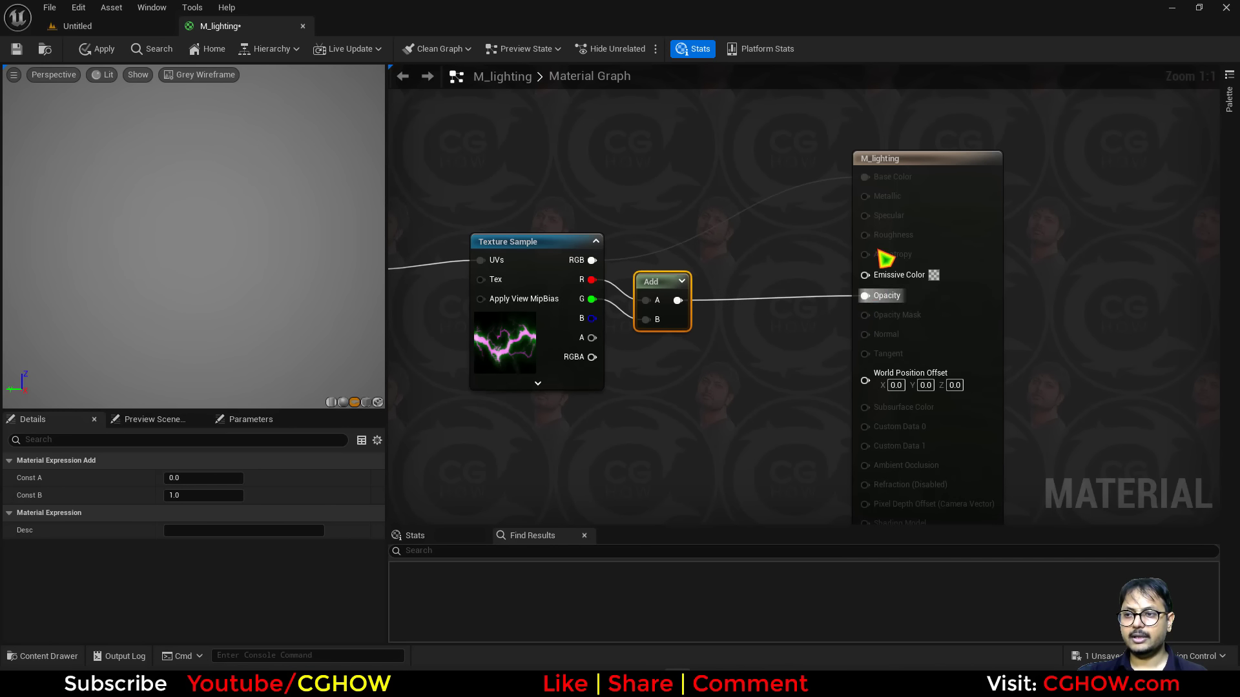
Rearrange the nodes and connect the texture's R channel to Emissive Color.
left_click_drag(971, 238, 1001, 208)
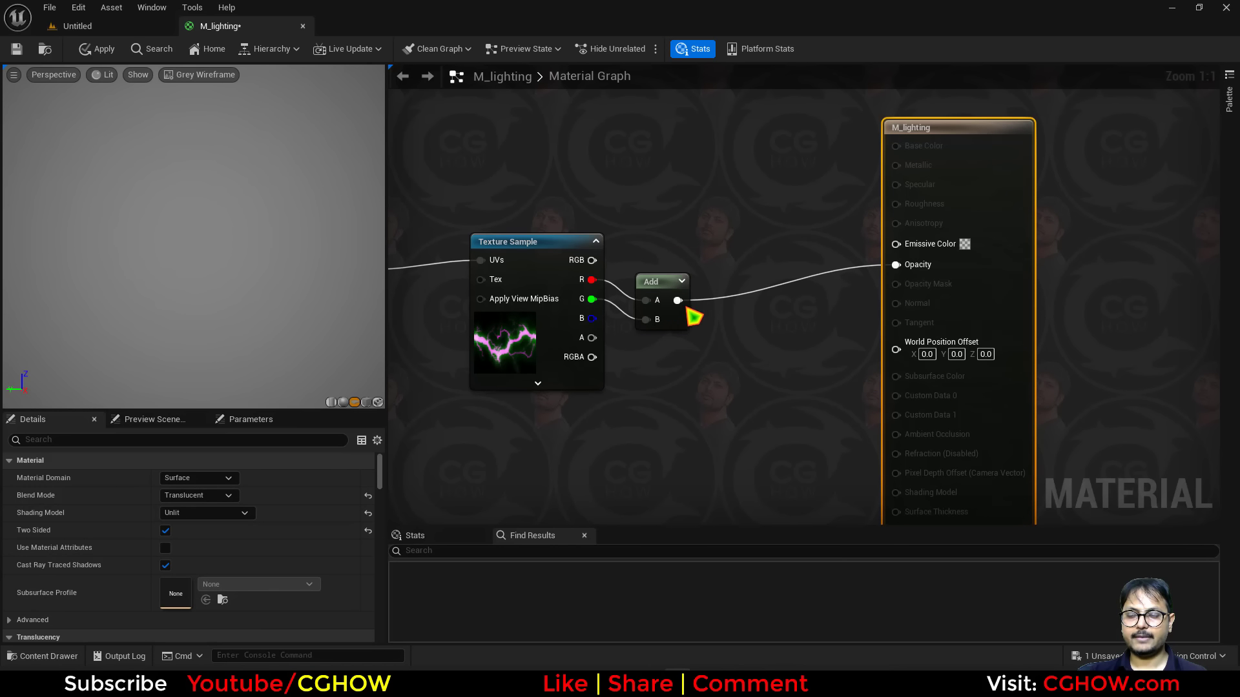
left_click_drag(686, 312, 716, 292)
right_click_drag(714, 333, 682, 431)
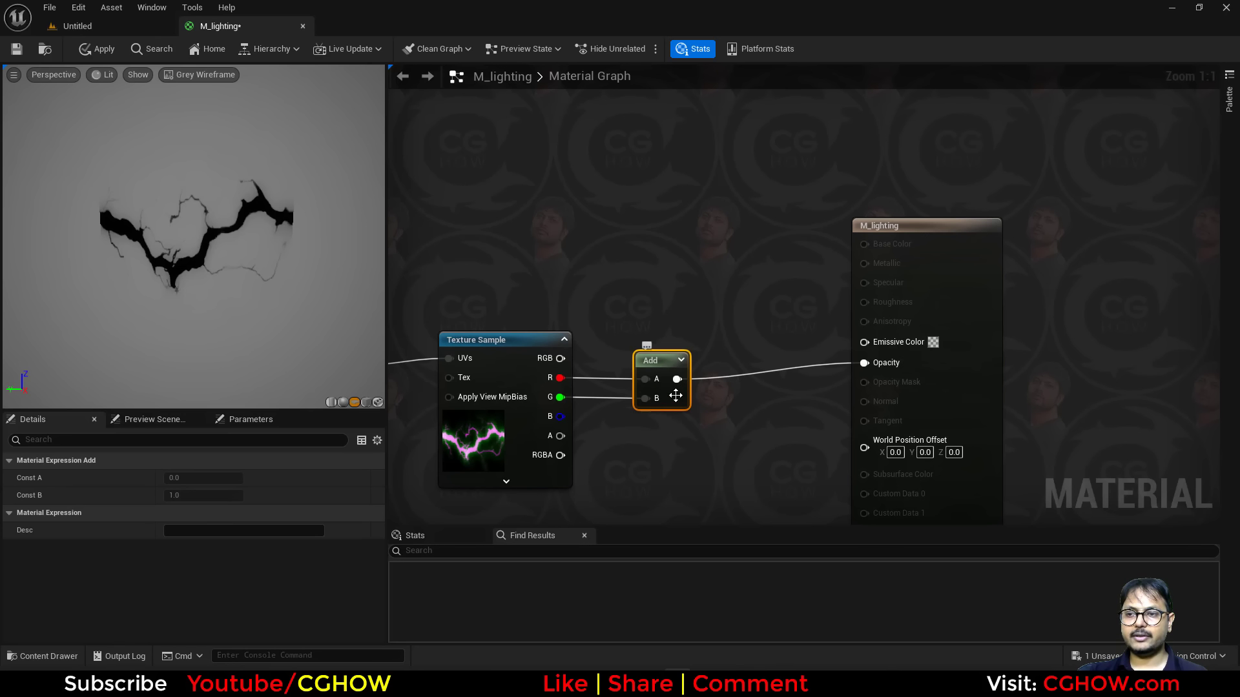
left_click_drag(675, 396, 676, 427)
left_click_drag(559, 378, 864, 341)
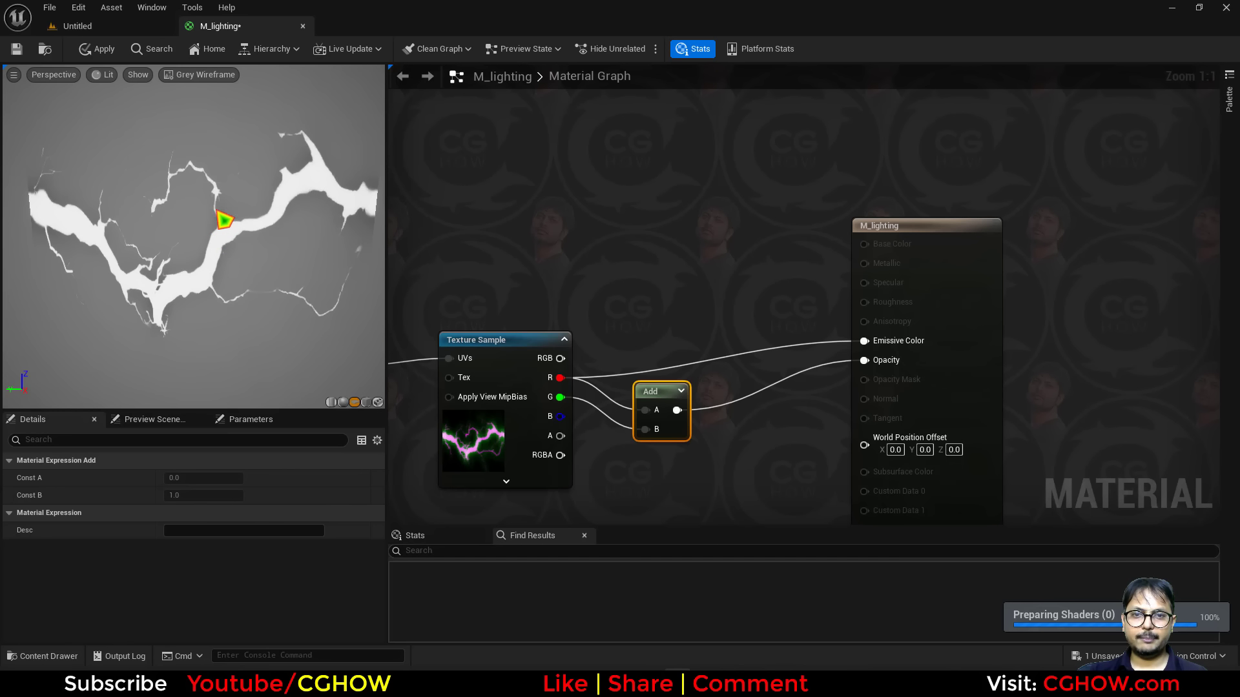
Add a Multiply node and feed the texture's G channel into its B input.
left_click(623, 267)
key("m")
left_click(623, 266)
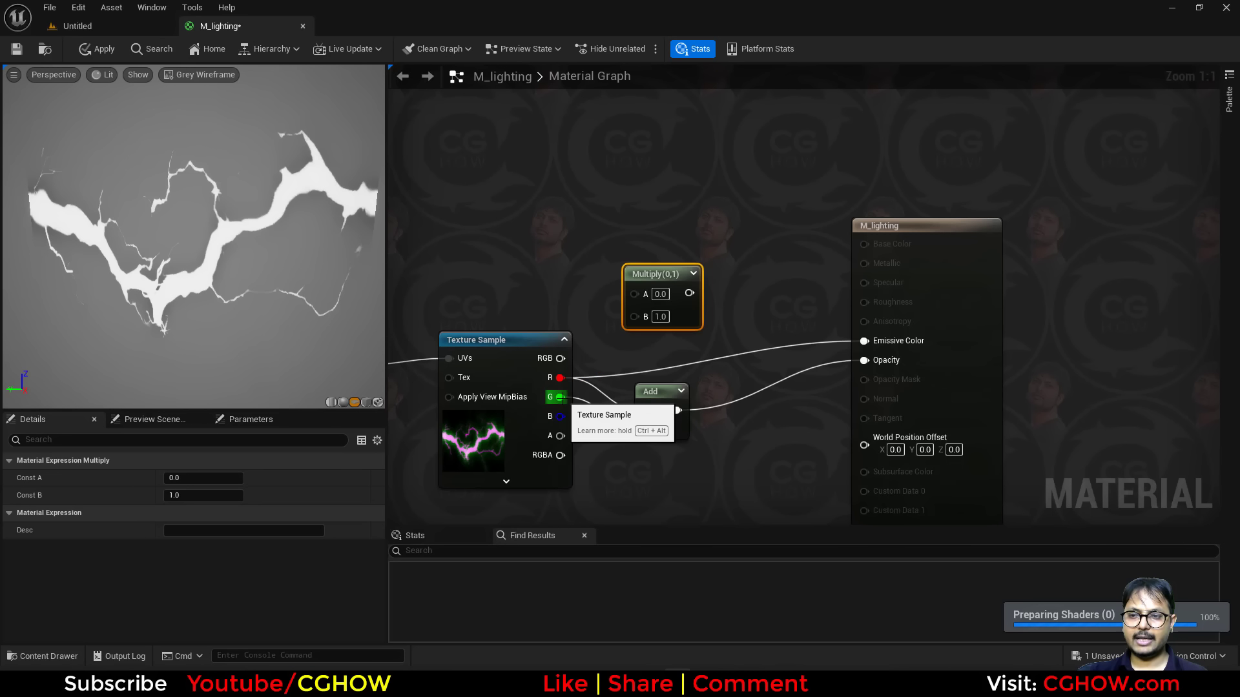
left_click_drag(559, 398, 633, 316)
Add a Constant3Vector colored bright blue with value 5 and connect it to the Multiply's A input.
key("3")
left_click(476, 250)
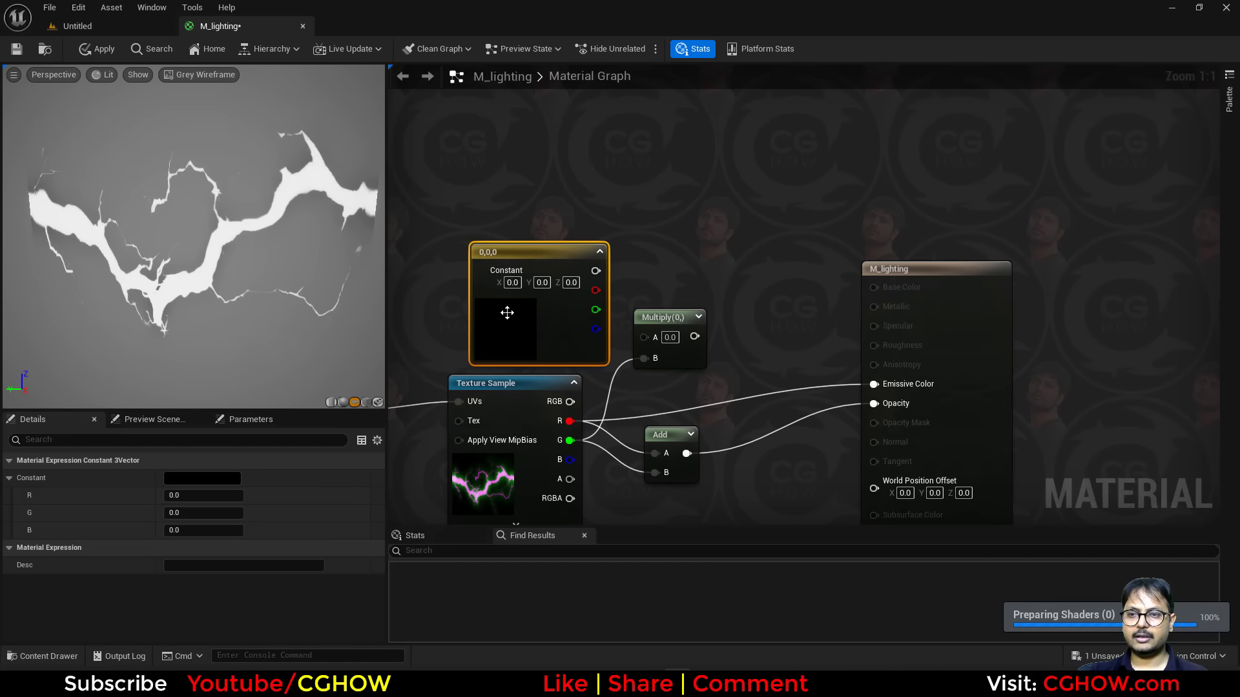
double_click(506, 310)
left_click(536, 386)
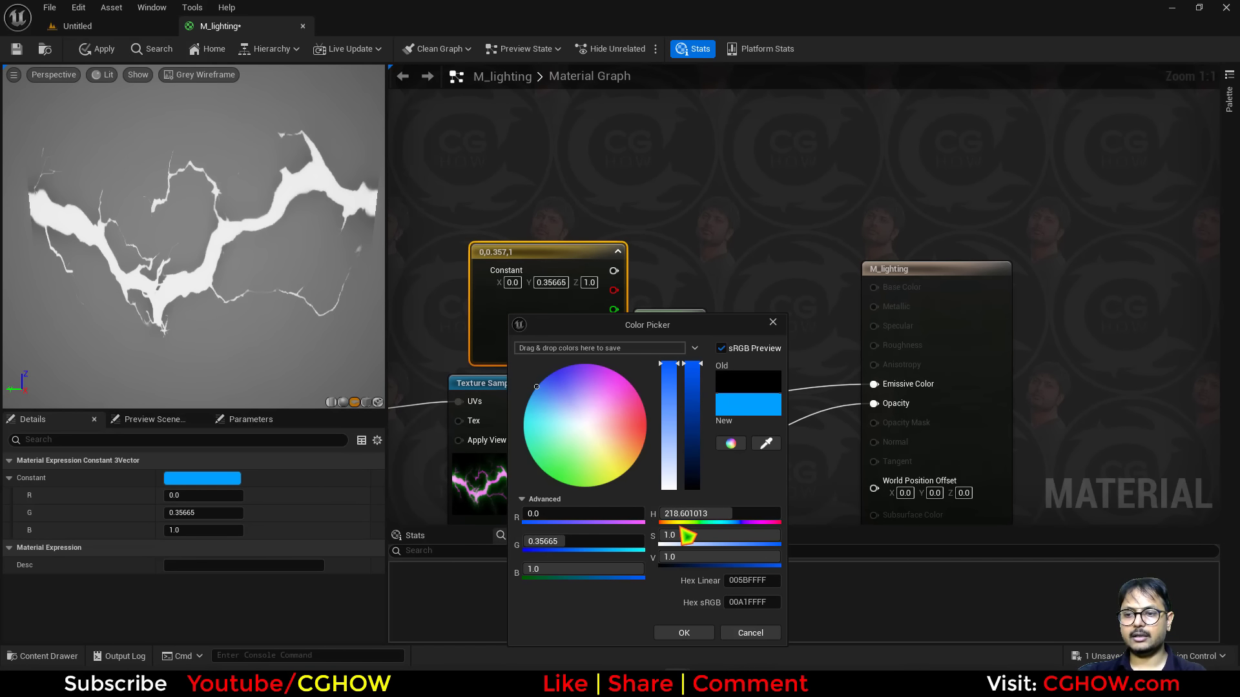
left_click(673, 558)
type("5")
left_click(689, 631)
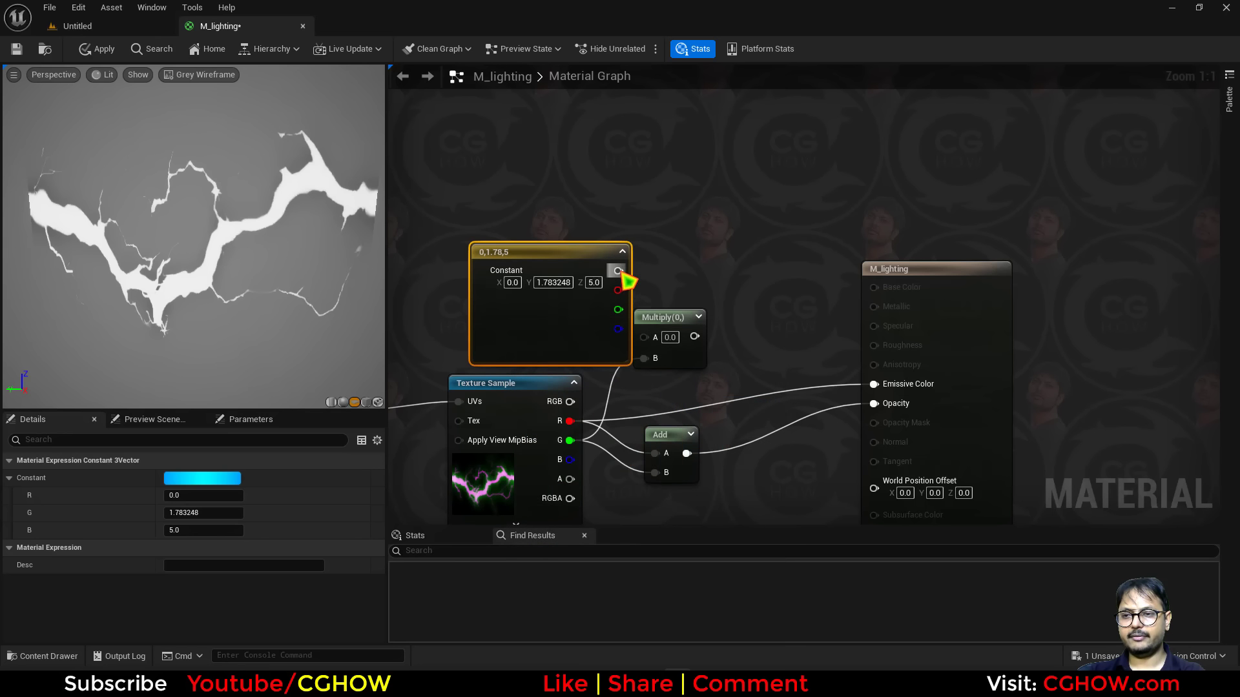
left_click_drag(620, 274, 654, 335)
Add an Add node combining the Multiply result and the texture's R channel and connect it to Emissive Color.
key("a")
left_click(730, 308)
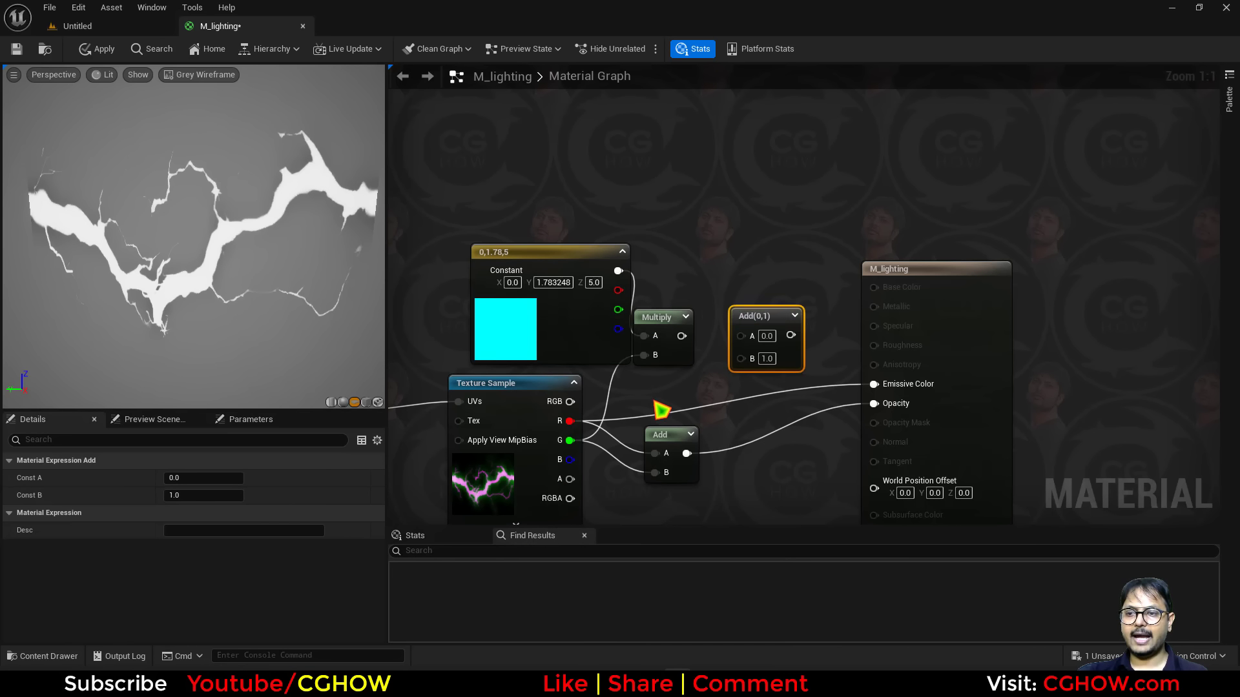
left_click_drag(570, 423, 874, 384)
left_click_drag(561, 350, 517, 326)
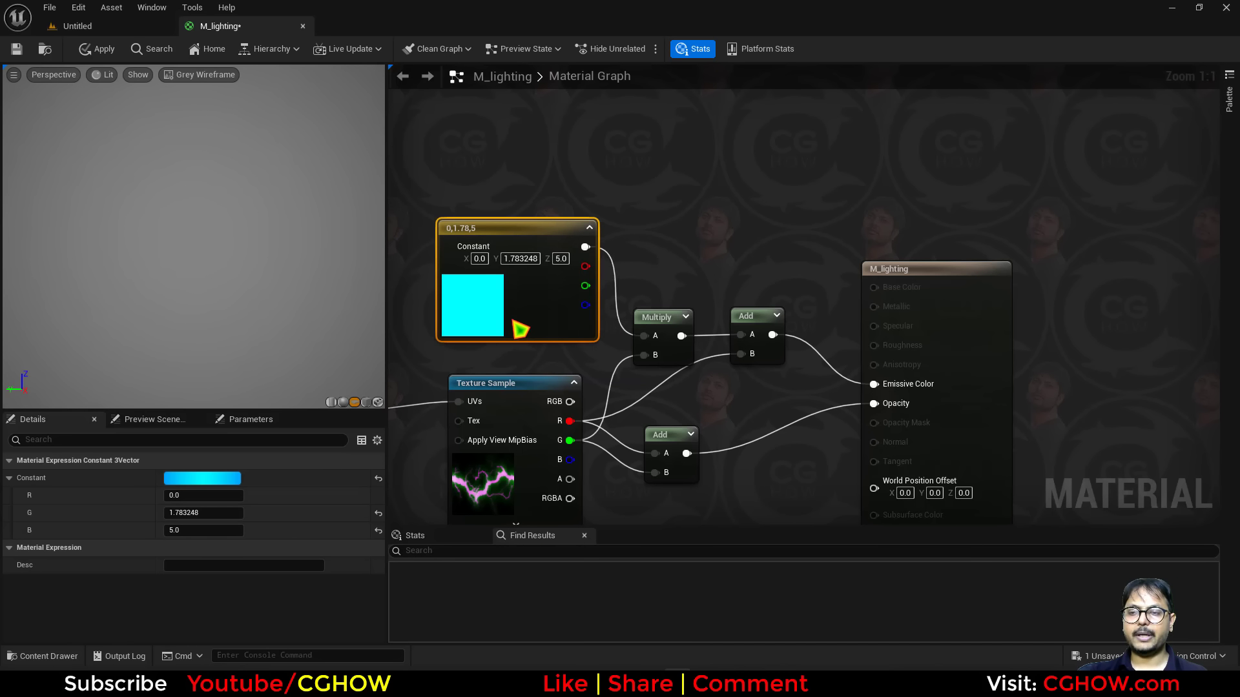
right_click_drag(708, 414, 799, 392)
left_click(775, 310)
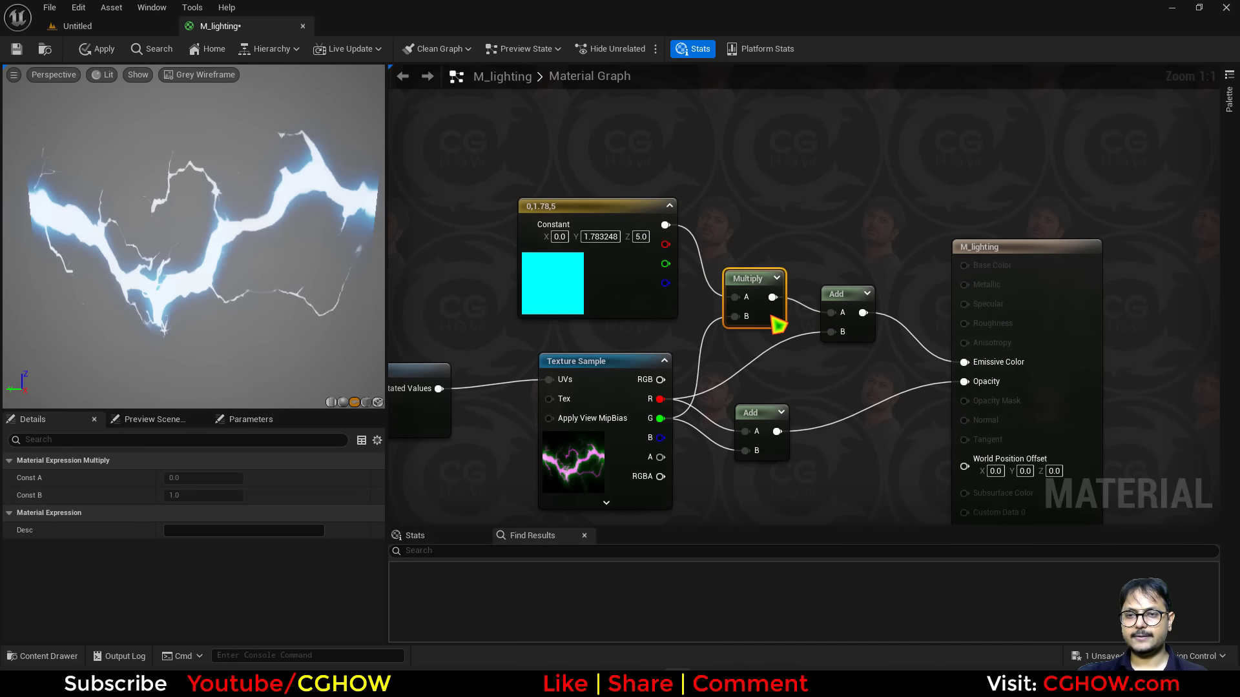
Switch the preview scene profile to Grey Wireframe.
left_click(559, 293)
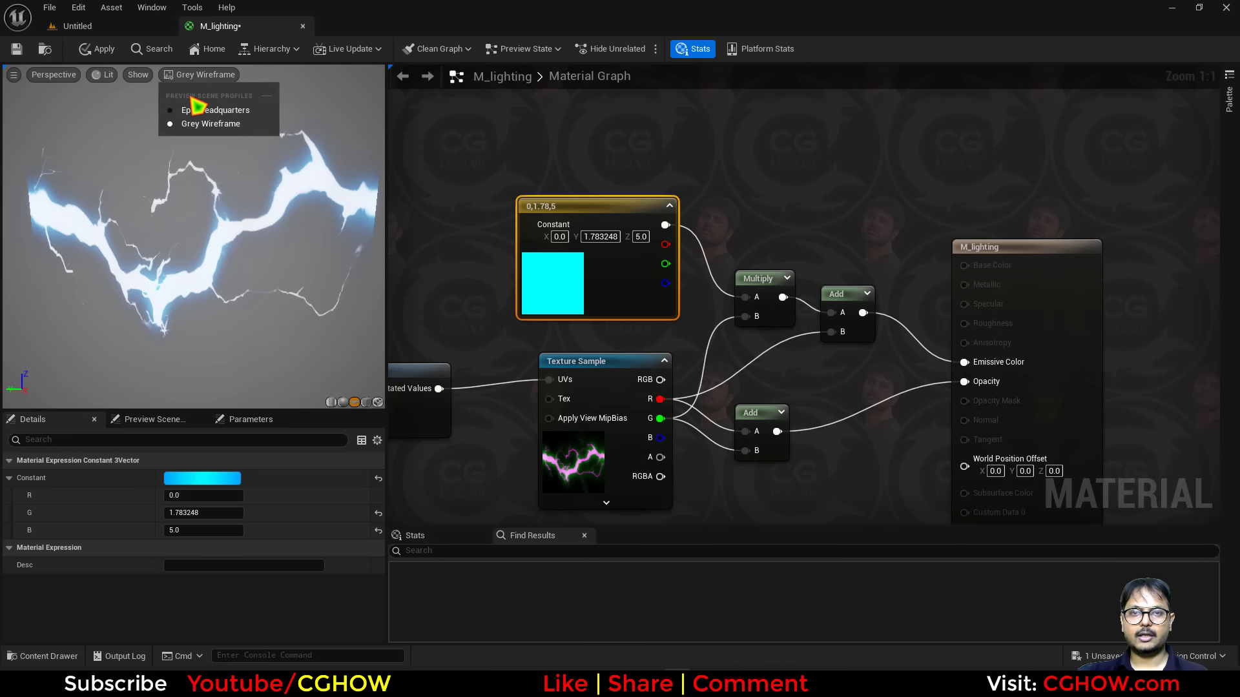
left_click(201, 75)
left_click(202, 123)
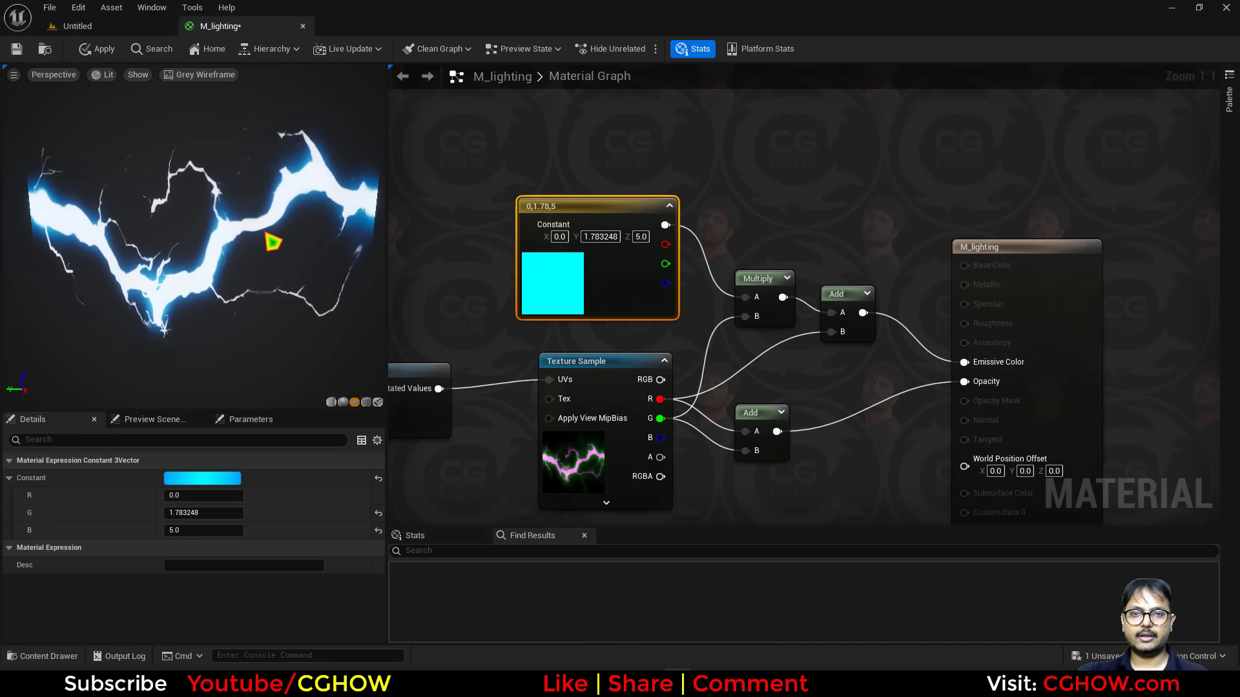
Raise the blue color constant's value to 50 in the color picker.
double_click(571, 281)
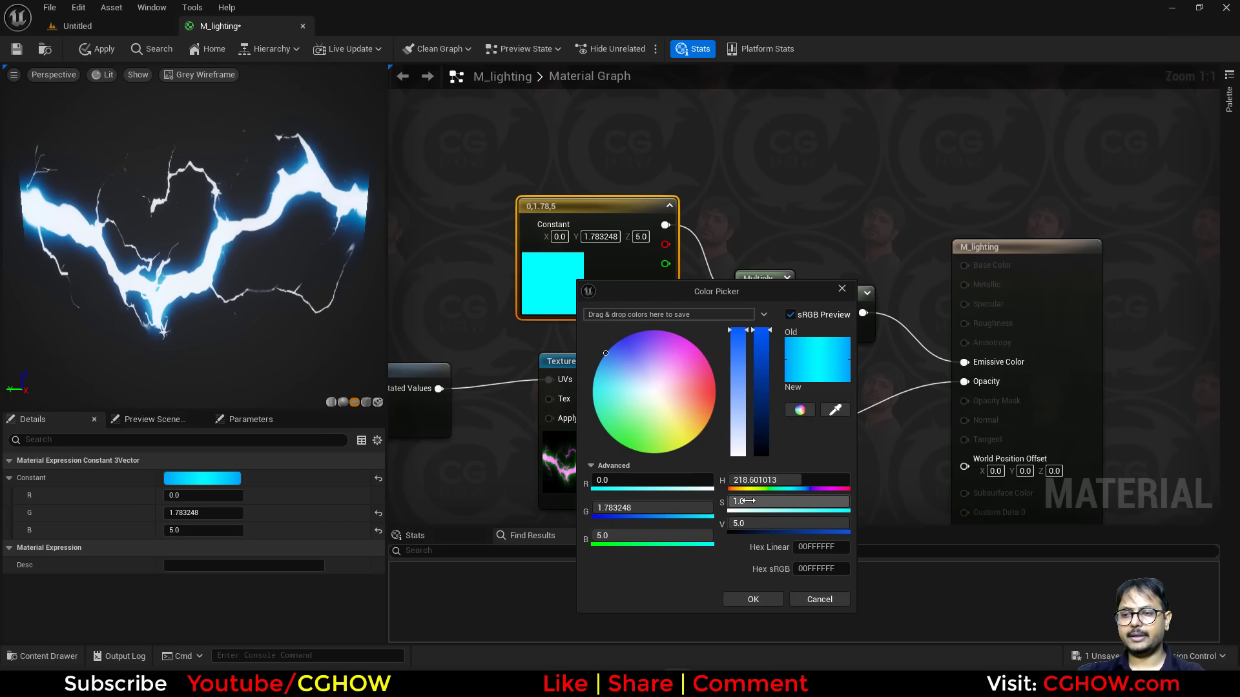
type("50")
left_click(753, 599)
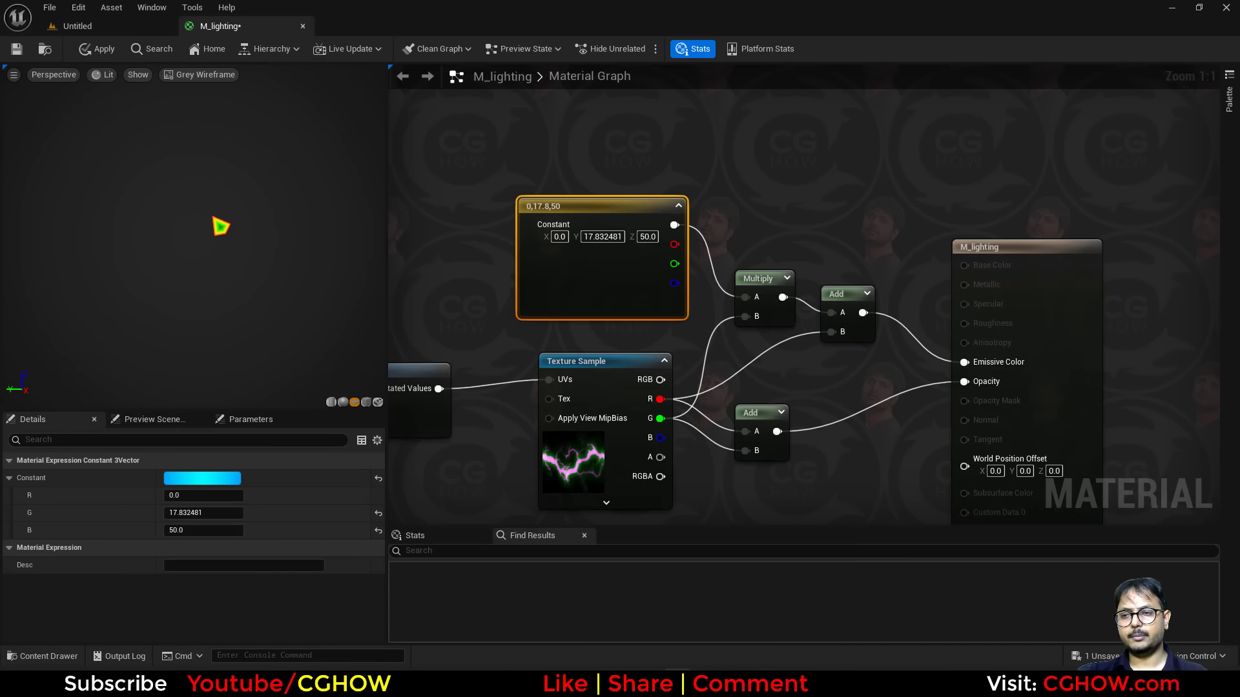
Insert a Panner node between the CustomRotator output and the Texture Sample's UVs.
scroll(800, 355, "down", 1)
right_click_drag(645, 365, 764, 271)
scroll(637, 359, "down", 2)
right_click_drag(589, 361, 716, 357)
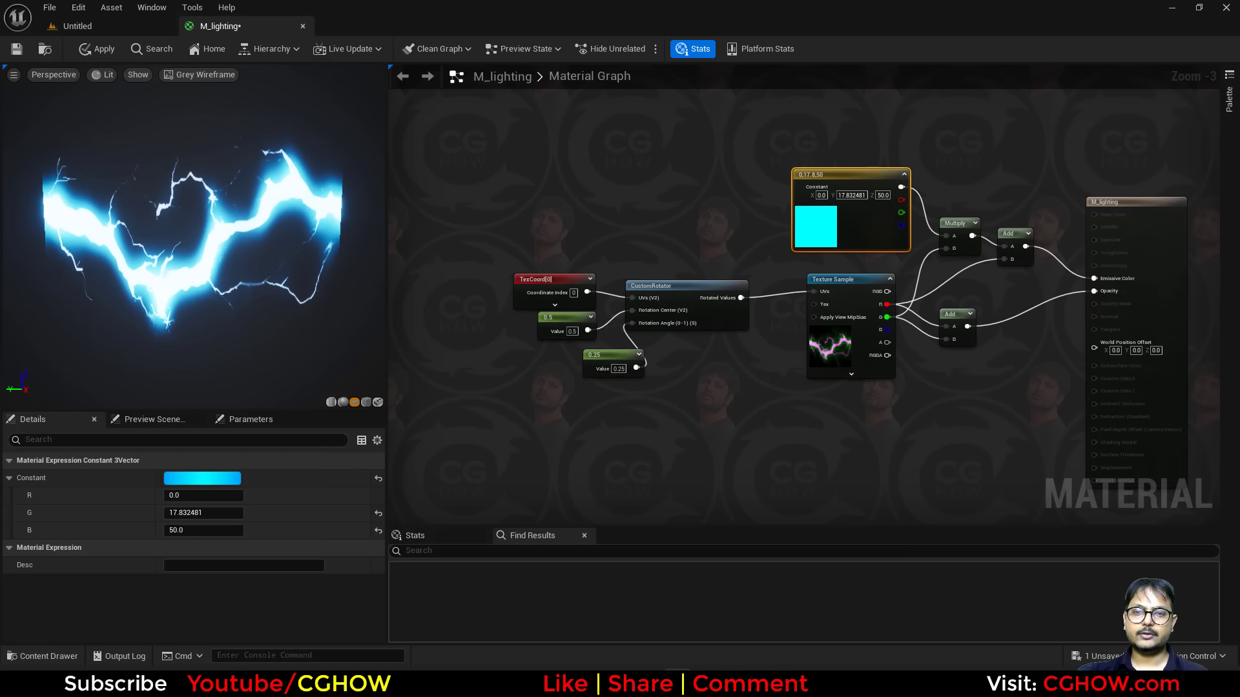
right_click_drag(532, 352, 590, 352)
left_click_drag(542, 210, 759, 404)
left_click_drag(784, 328, 644, 323)
right_click_drag(718, 345, 530, 357)
key("p")
left_click(537, 288)
left_click_drag(470, 305, 690, 310)
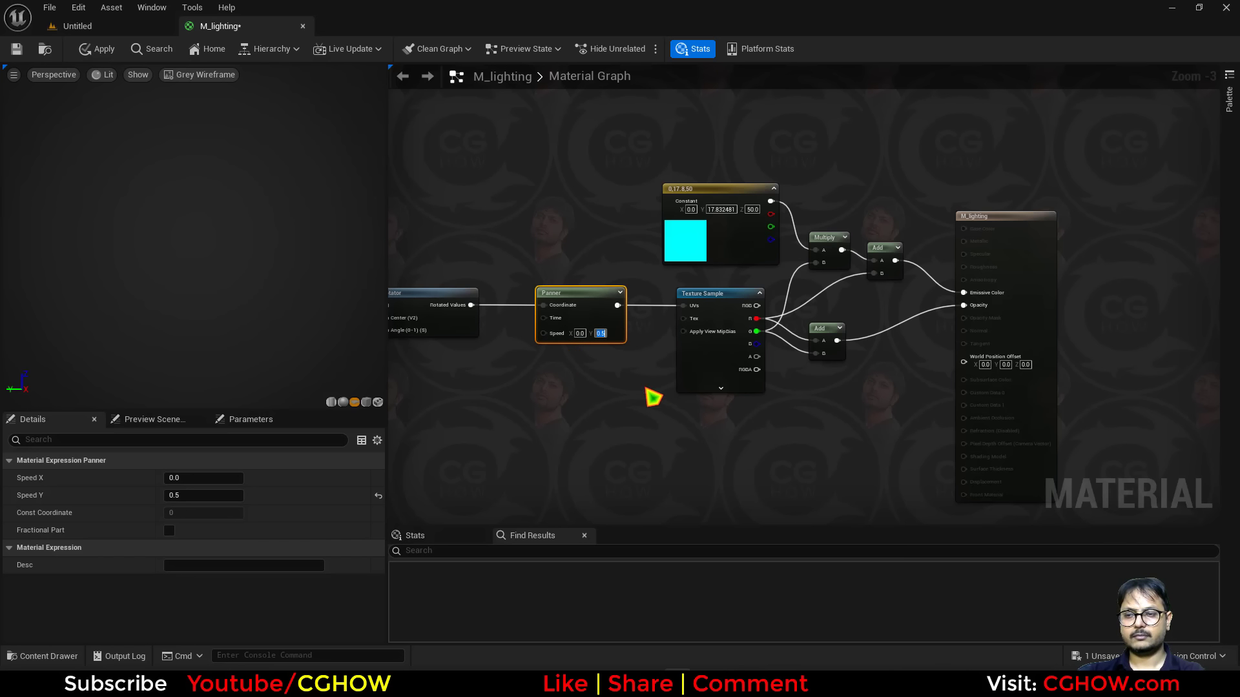
Set the Panner speed to 0.5 in X and 0 in Y.
type("0")
left_click(580, 333)
type("0.5")
key("Return")
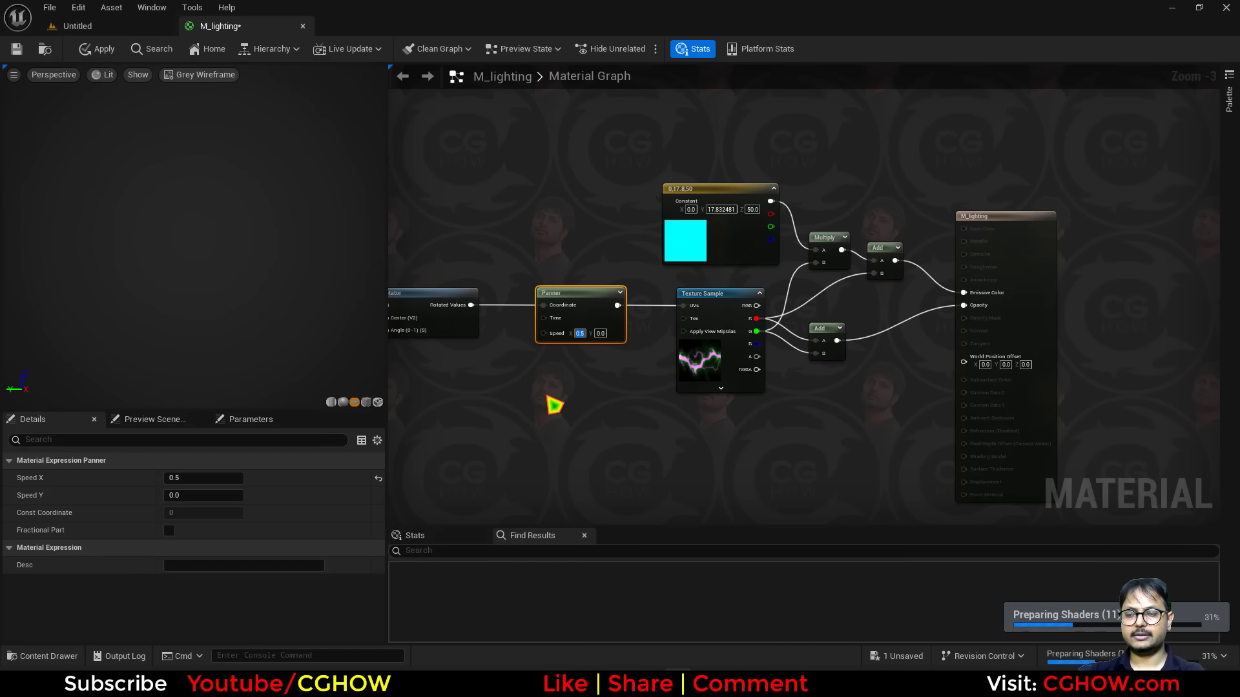
Set the Panner speed to 0 in X and 1 in Y.
right_click_drag(576, 384, 656, 370)
scroll(663, 379, "down", 2)
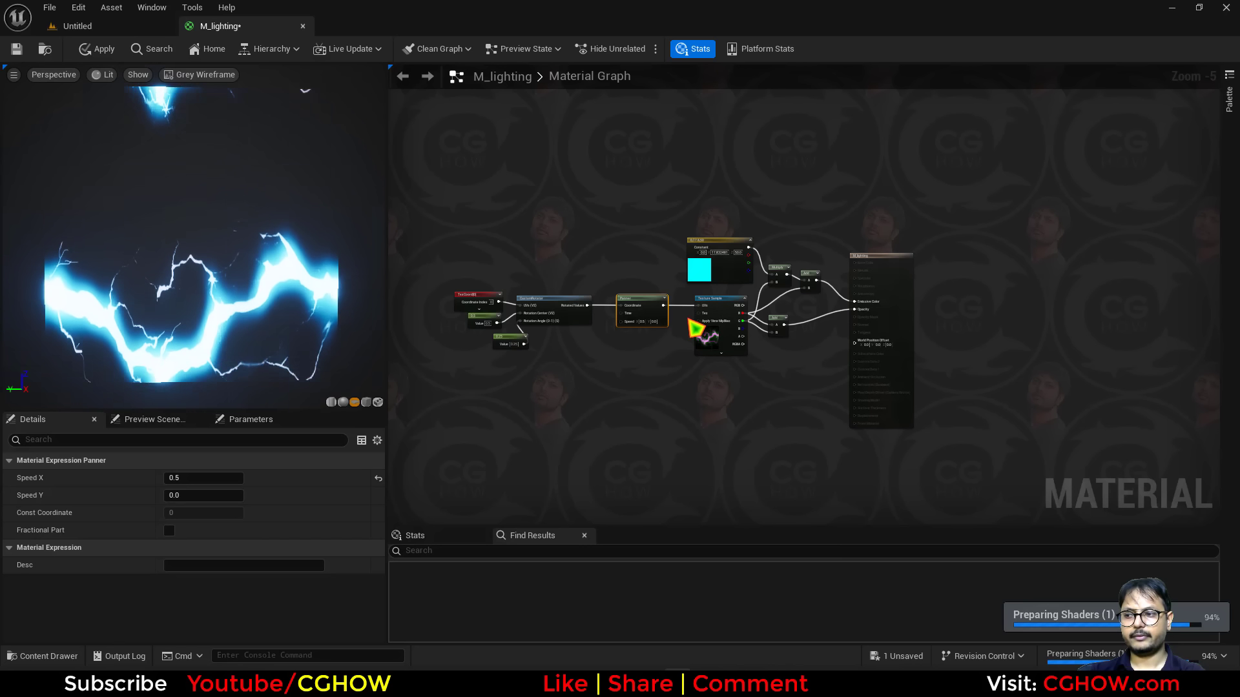
scroll(653, 332, "up", 5)
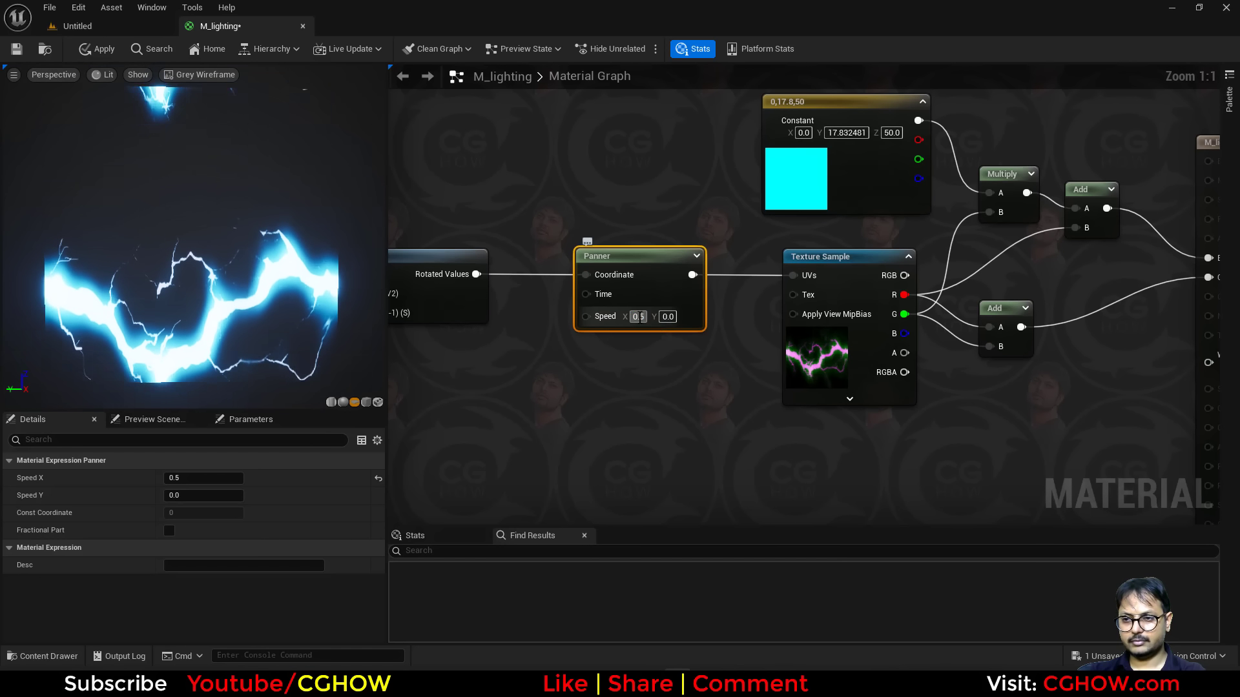
left_click(640, 317)
type("0")
key("Tab")
type("1")
key("Return")
Apply the material changes and locate the material in the Content Browser.
right_click_drag(651, 385, 677, 421)
scroll(686, 428, "down", 4)
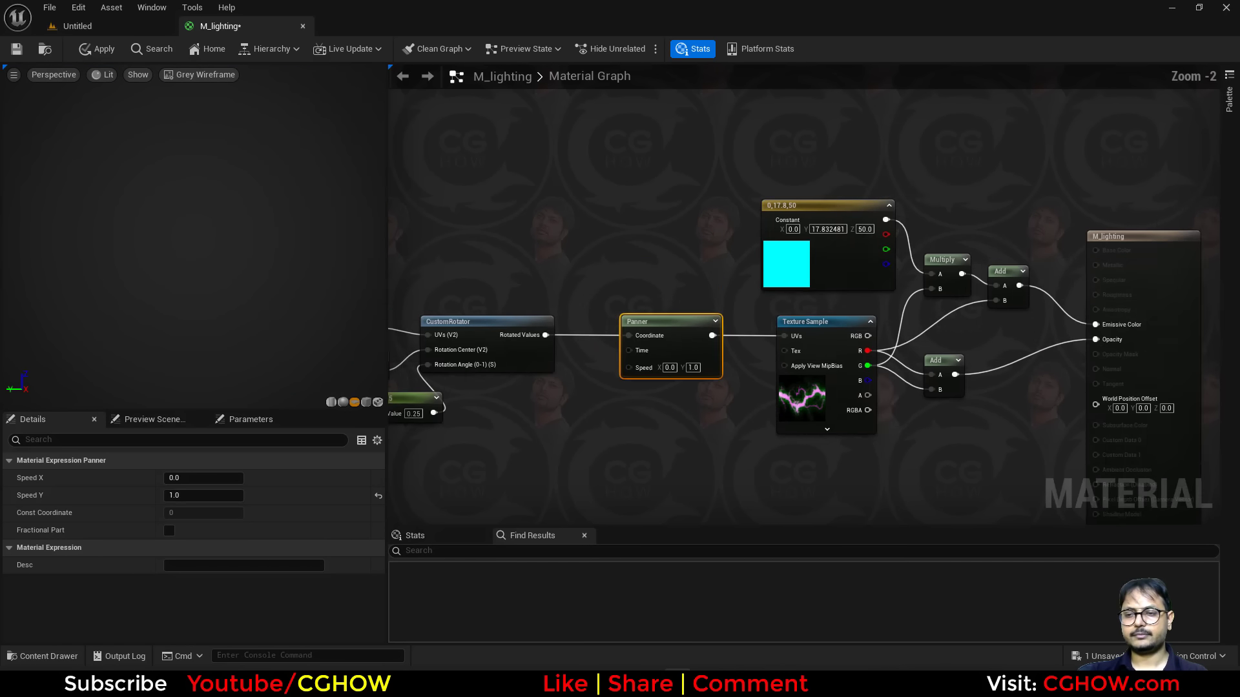
left_click(97, 49)
right_click_drag(668, 376, 631, 368)
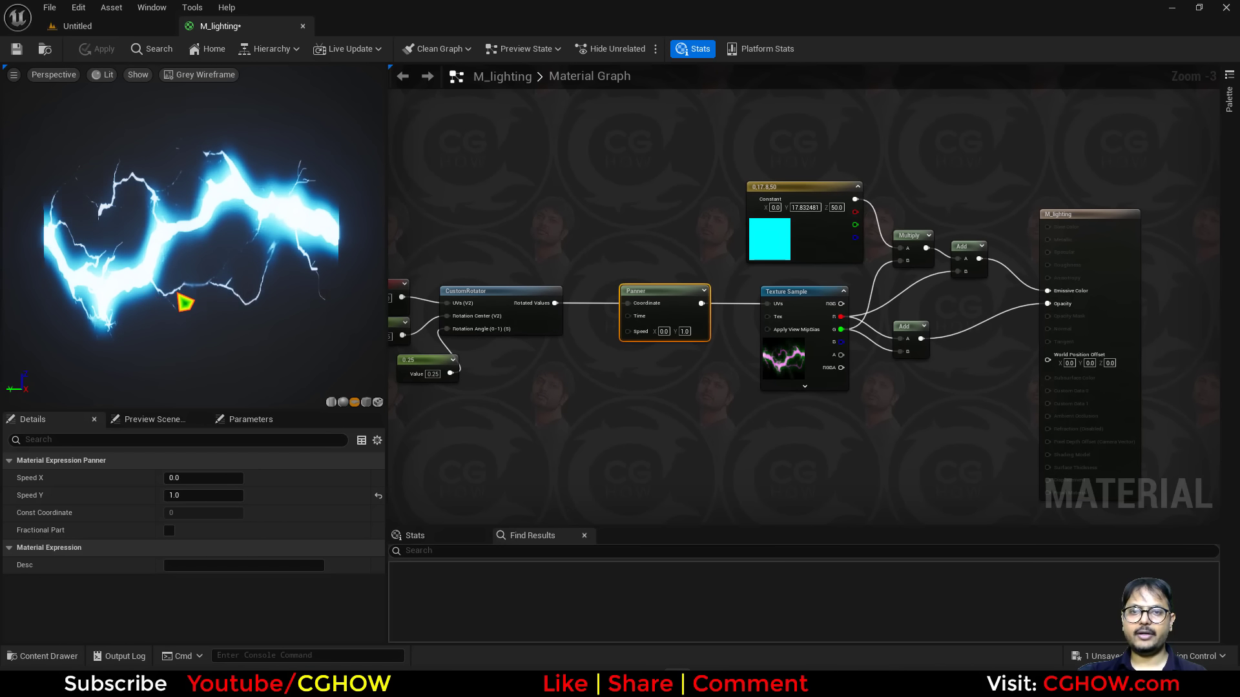
left_click(44, 49)
Create a Niagara System from the DynamicBeam emitter template in the stylized_lightning folder and open it.
right_click(609, 518)
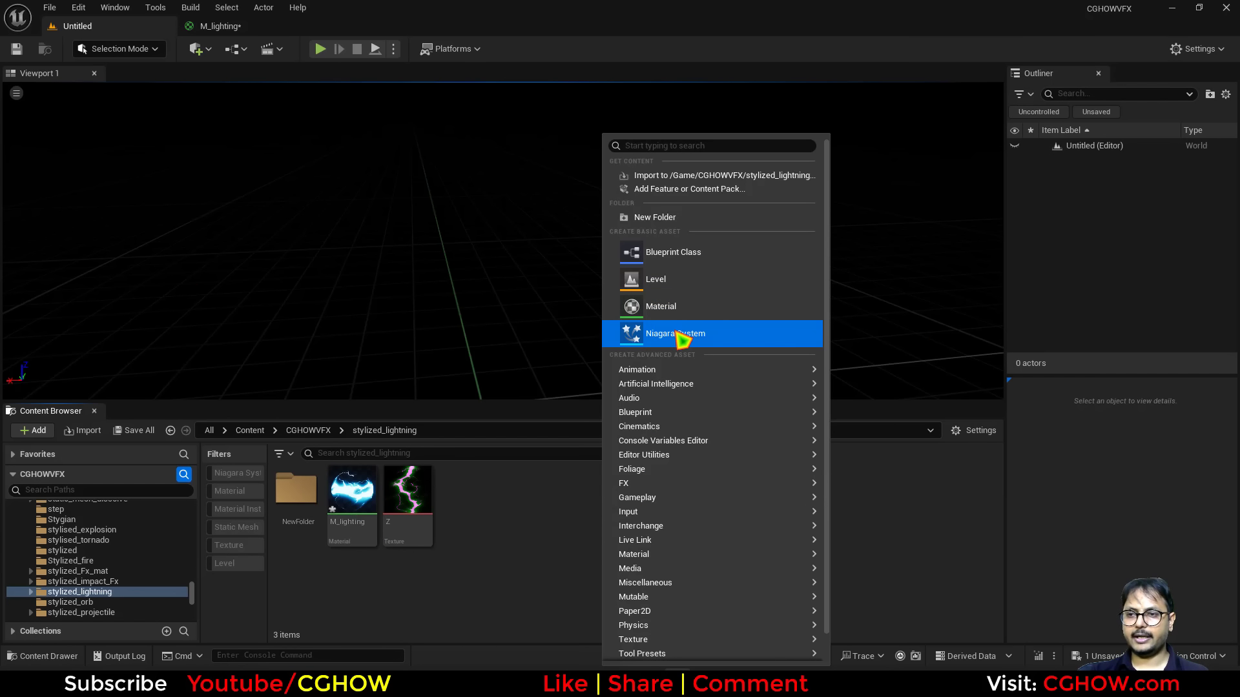
left_click(604, 336)
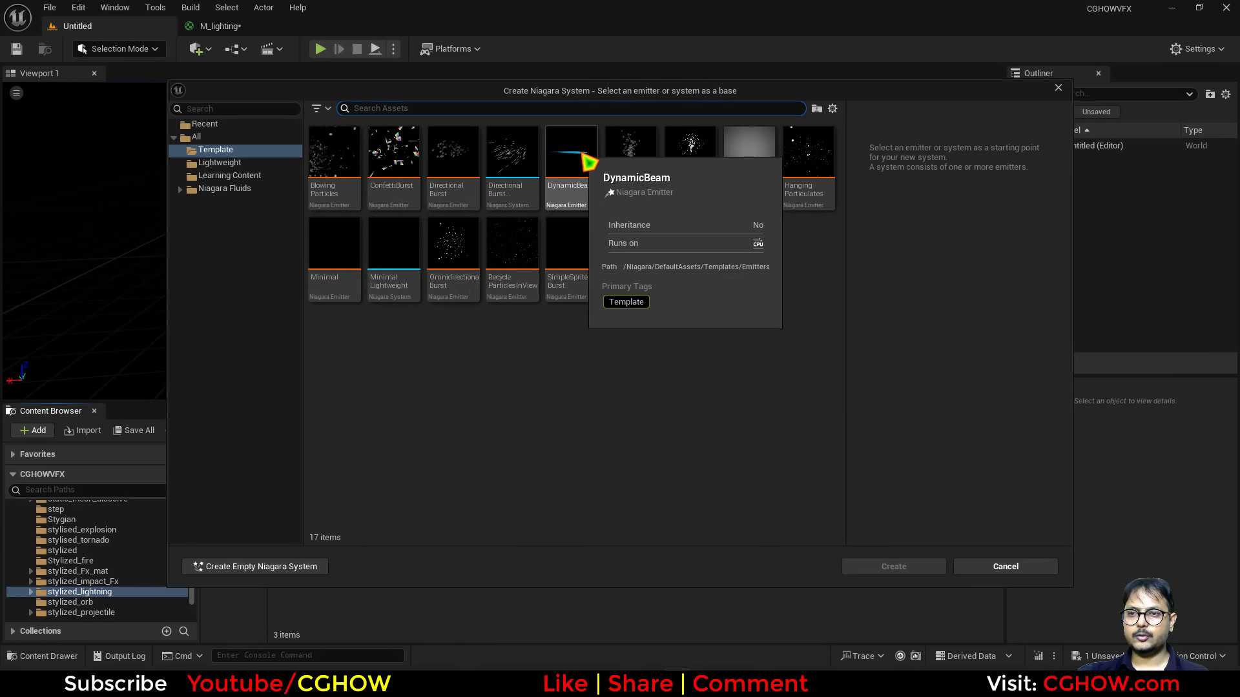
left_click(588, 161)
left_click(894, 567)
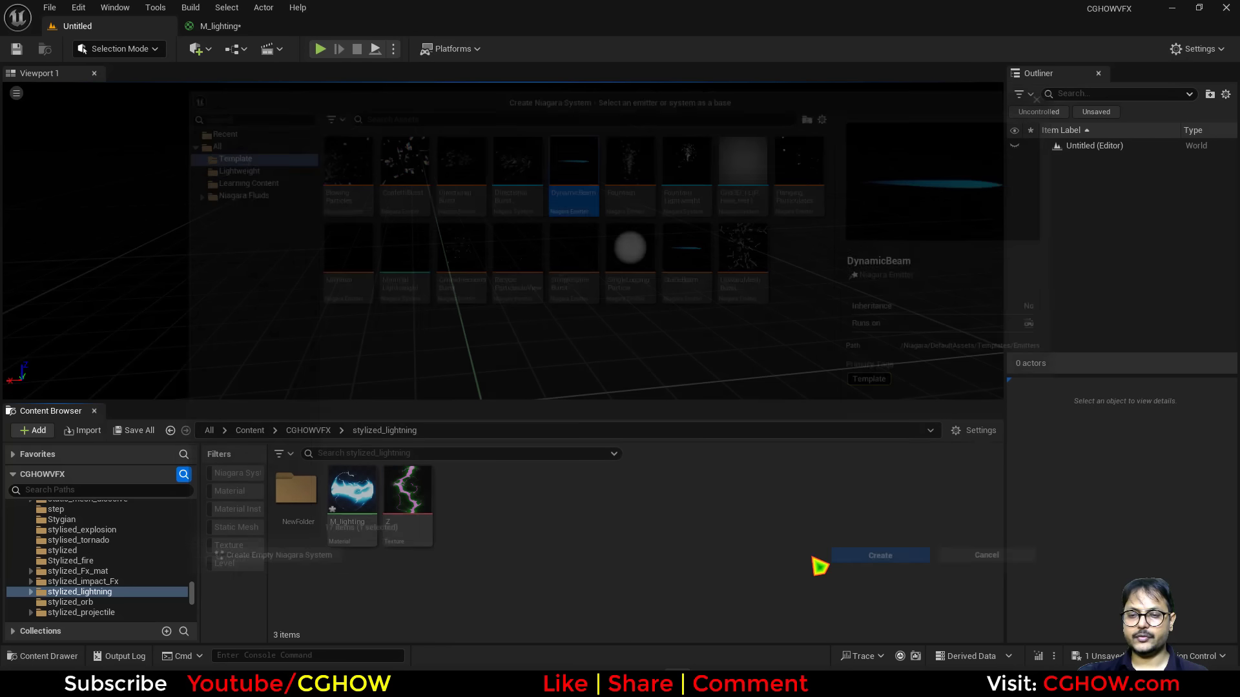
double_click(407, 497)
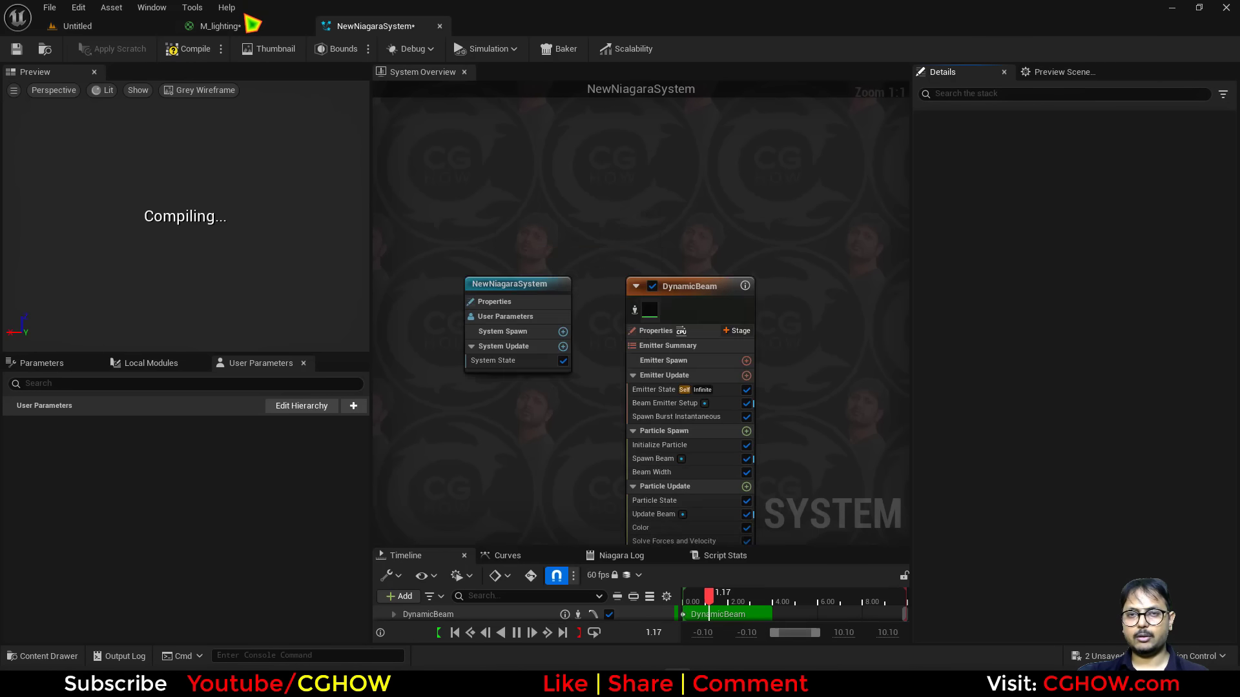
left_click(241, 27)
left_click(71, 26)
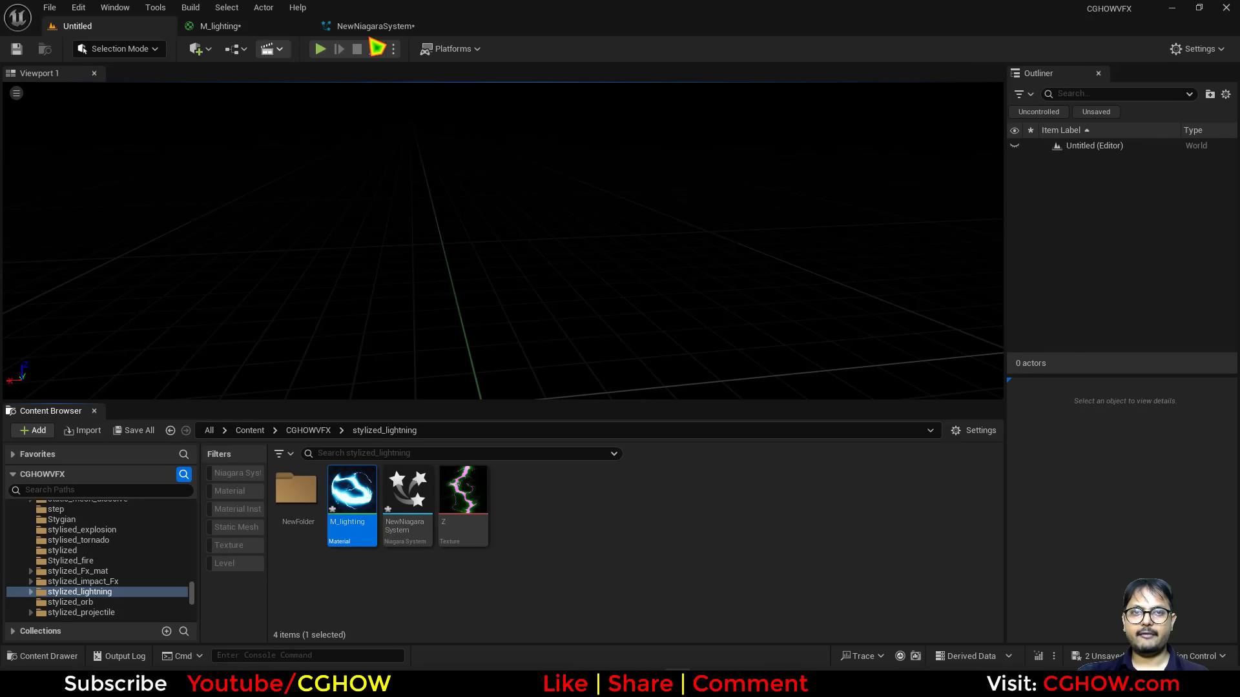
left_click(375, 26)
right_click_drag(490, 330, 391, 305)
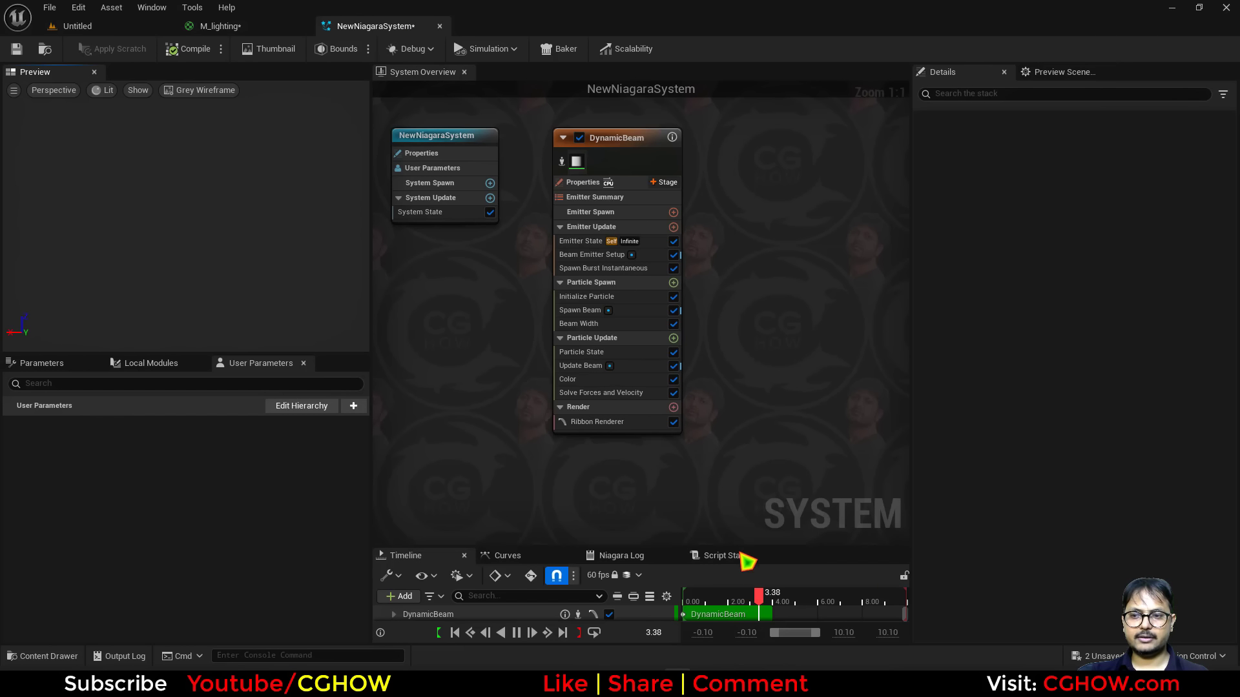
Inspect the beam emitter's Color module and its color settings.
left_click_drag(761, 604, 709, 603)
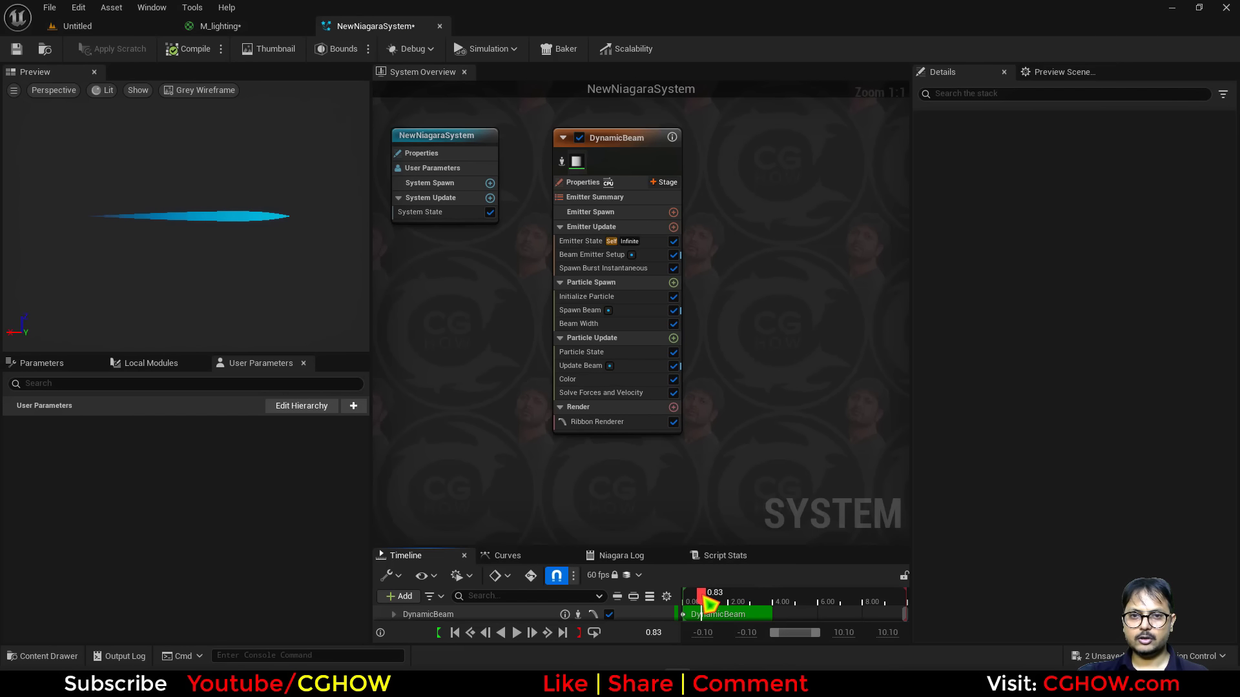
left_click(583, 366)
left_click(563, 381)
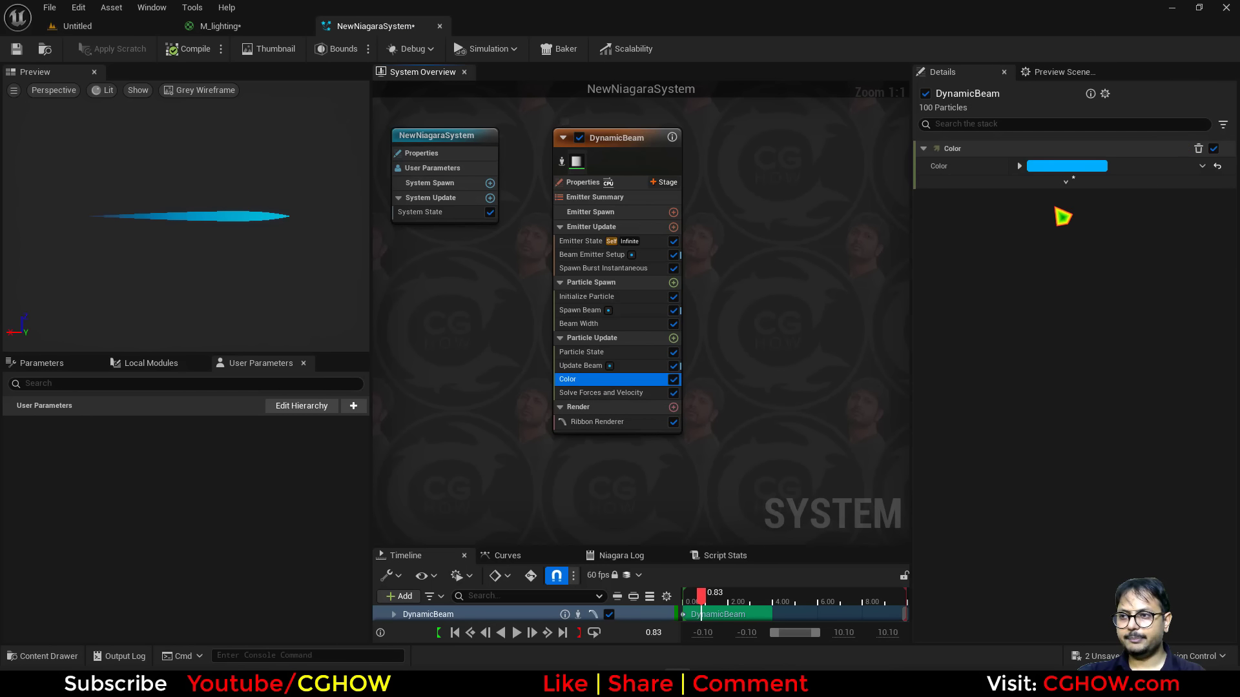
left_click(1059, 167)
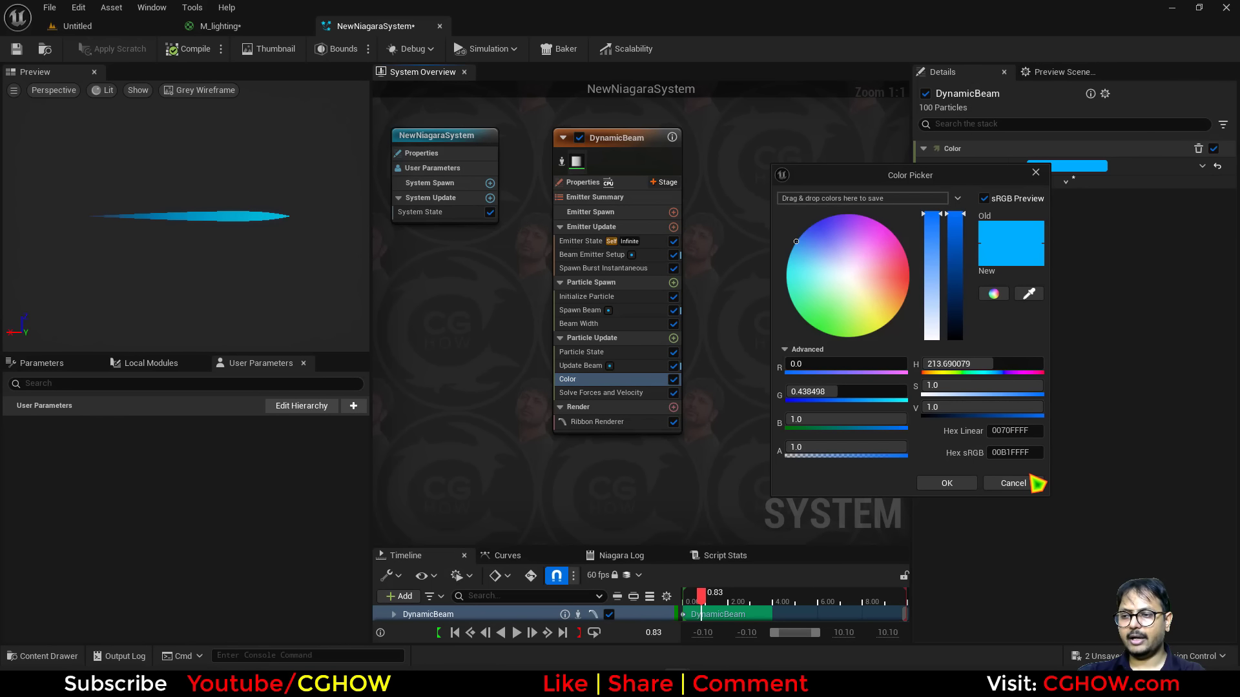
left_click(1008, 483)
left_click(258, 29)
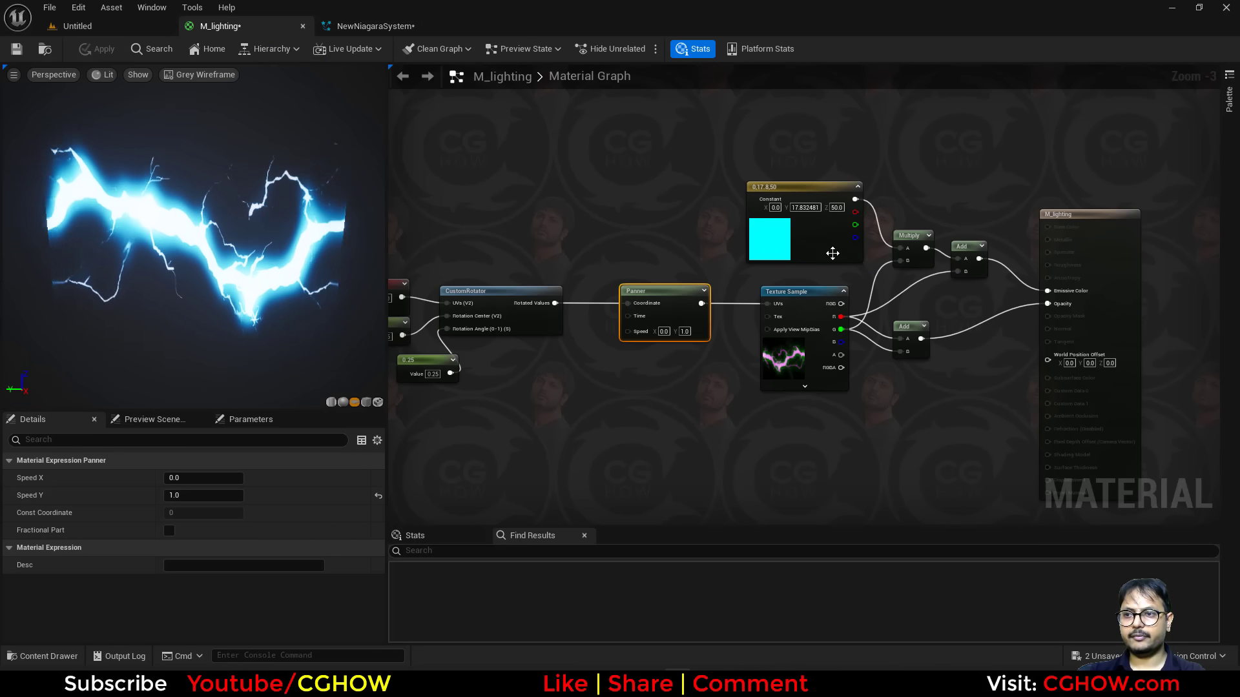
left_click(401, 27)
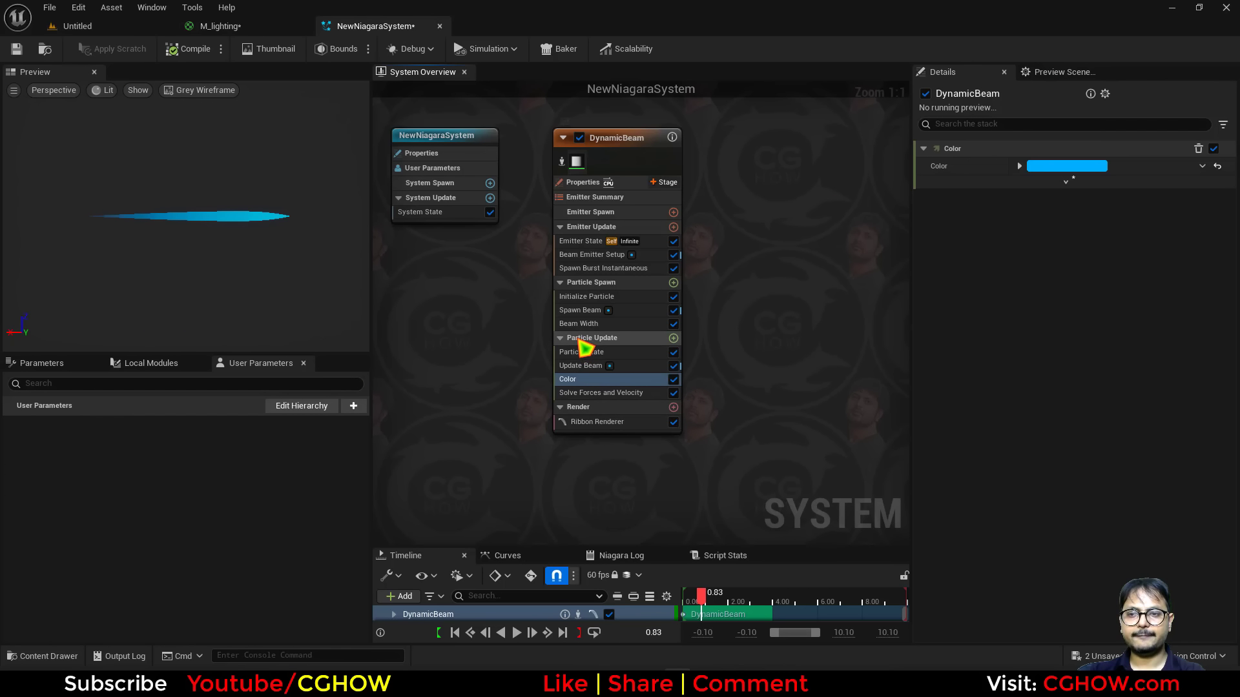
Delete the first and last keys of the Beam Width curve, leaving the middle key.
left_click(601, 324)
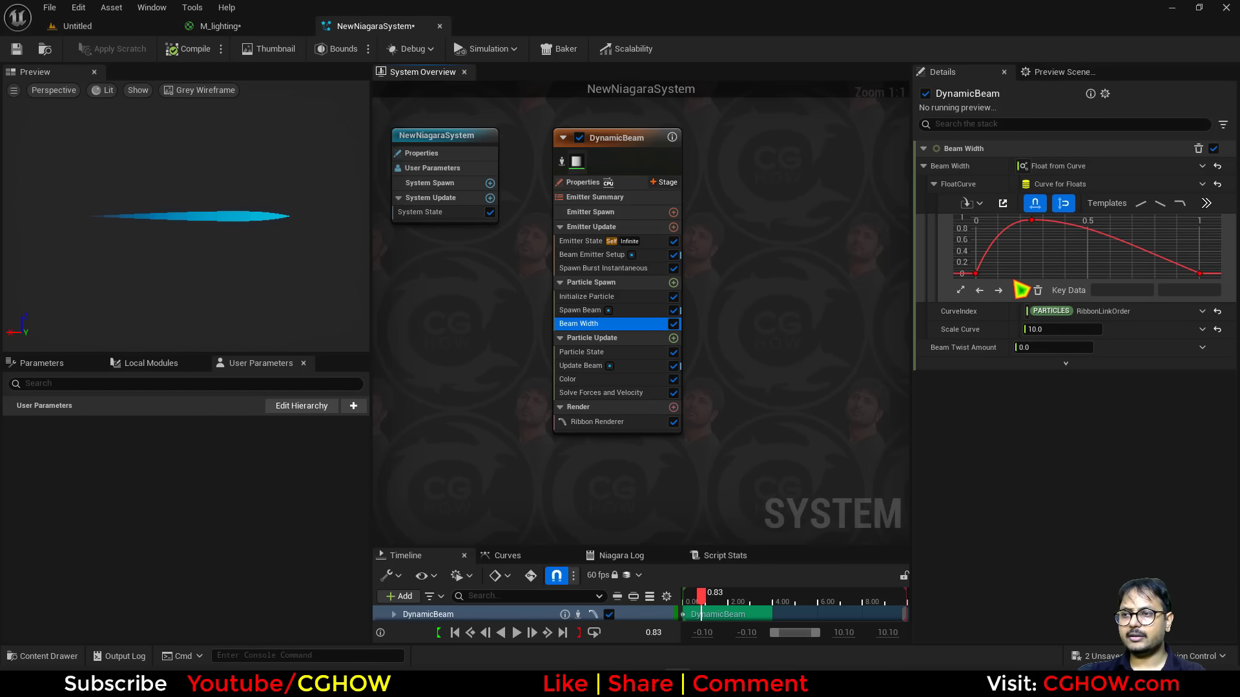
left_click(975, 273)
key("Delete")
left_click(1199, 273)
key("Delete")
left_click(1031, 220)
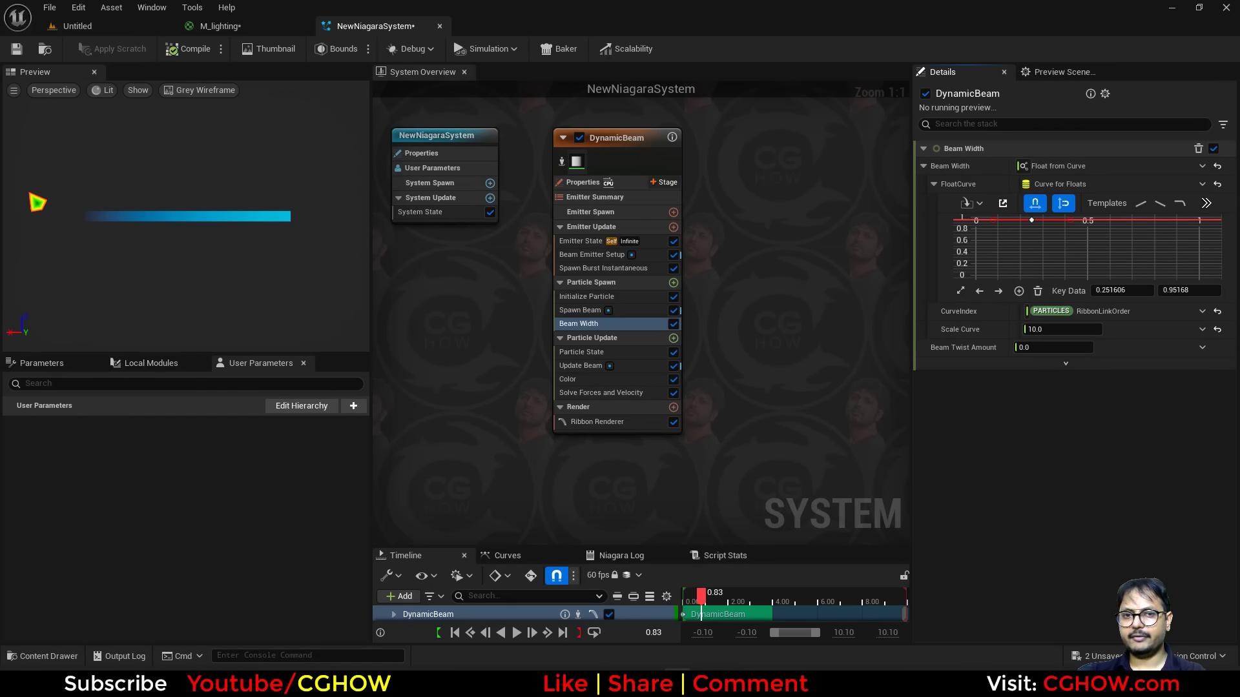
Assign the M_lighting material to the emitter's Ribbon Renderer.
left_click(217, 30)
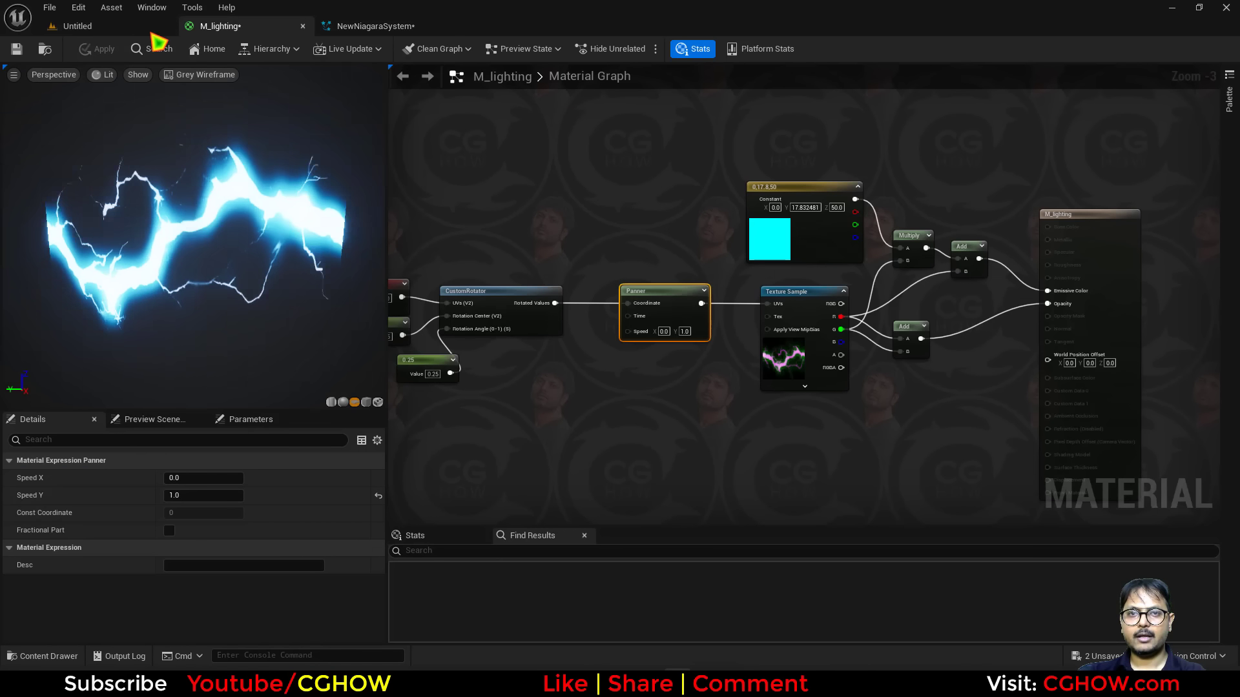
left_click(46, 50)
left_click(384, 27)
left_click(629, 423)
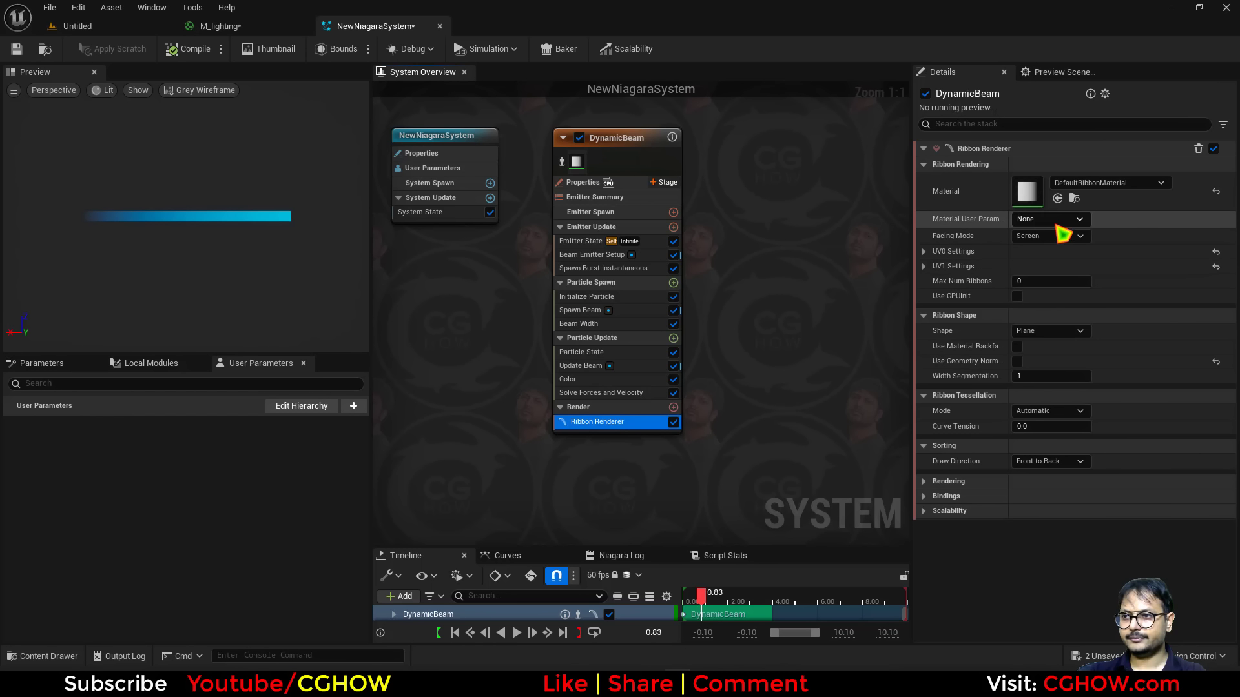
left_click(1057, 198)
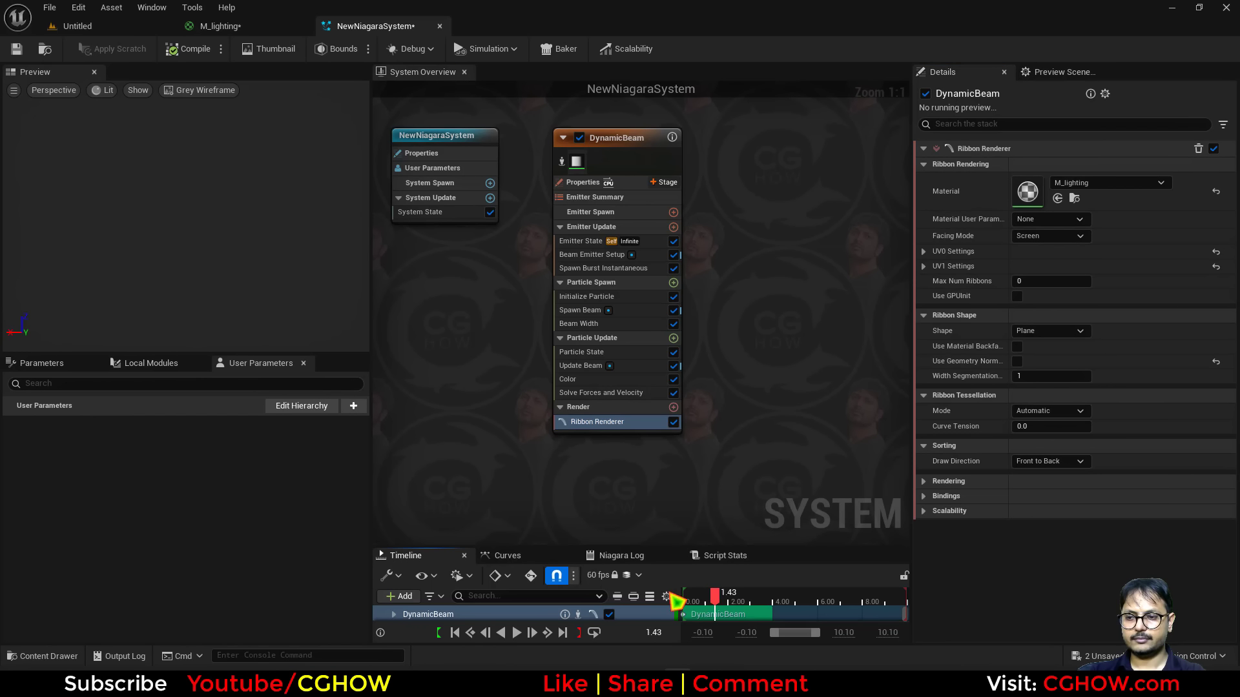
Set the Beam Width scale curve to 1 and raise the remaining curve key's value to about 13.5.
left_click_drag(670, 594, 726, 593)
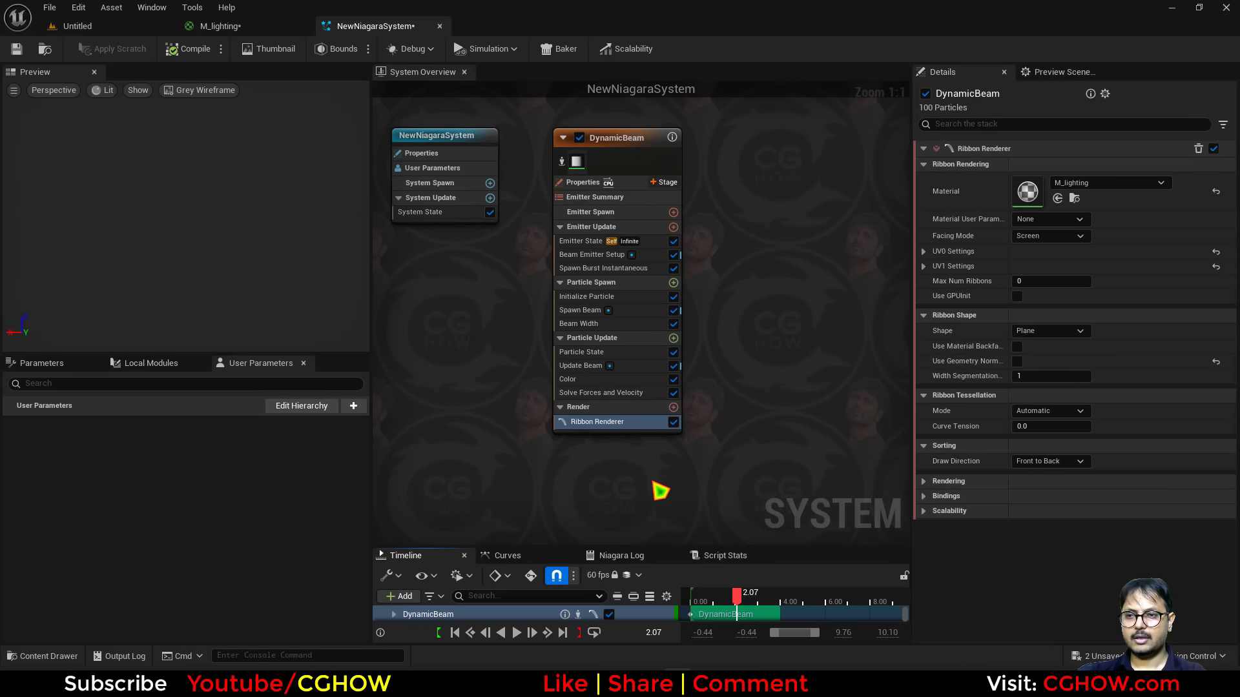
right_click_drag(653, 483, 736, 448)
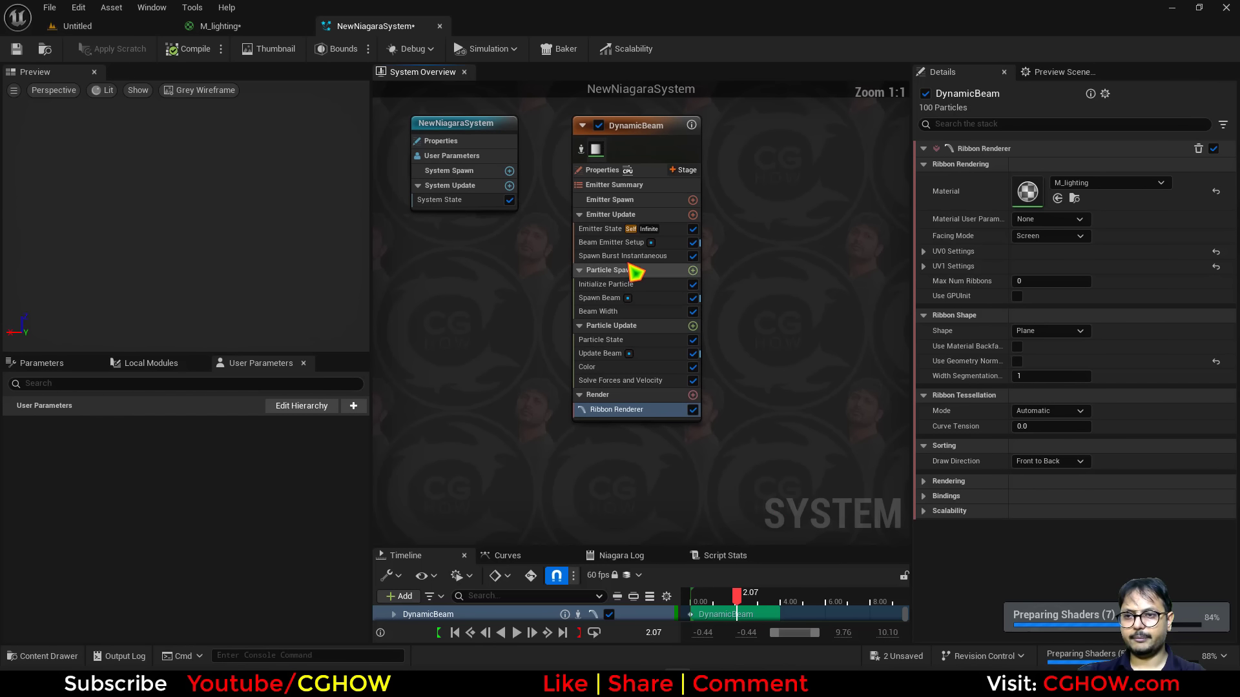
left_click(620, 312)
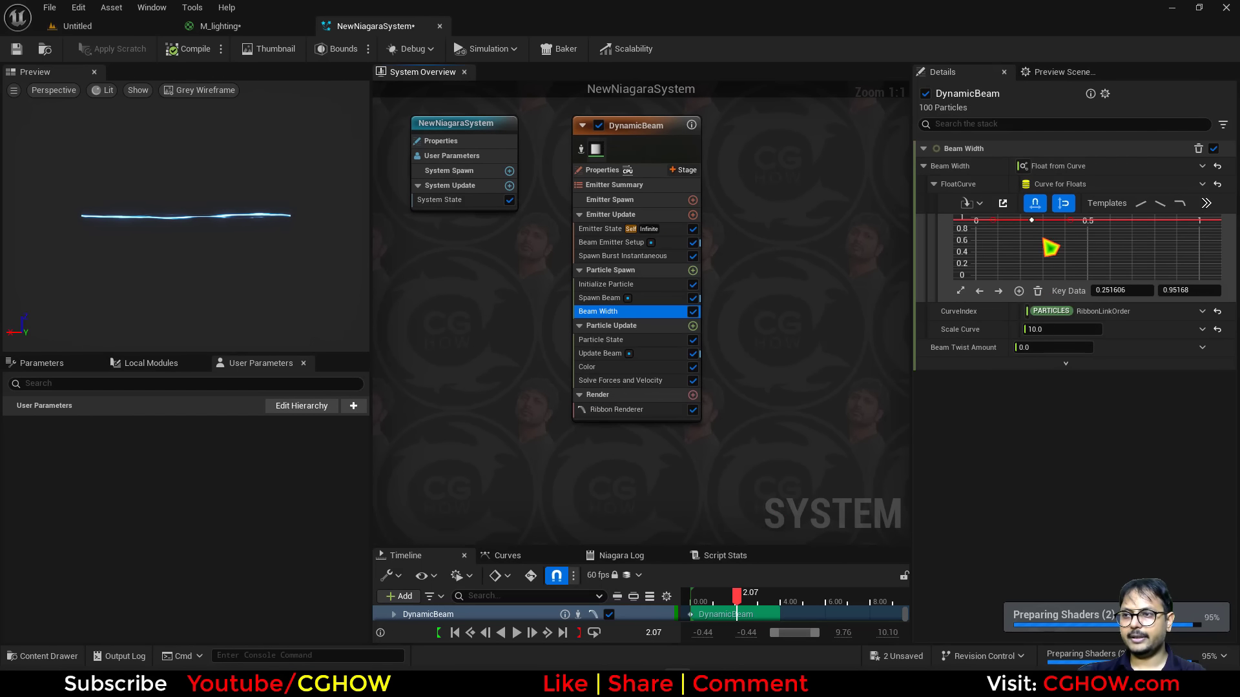
left_click_drag(1054, 331, 1149, 331)
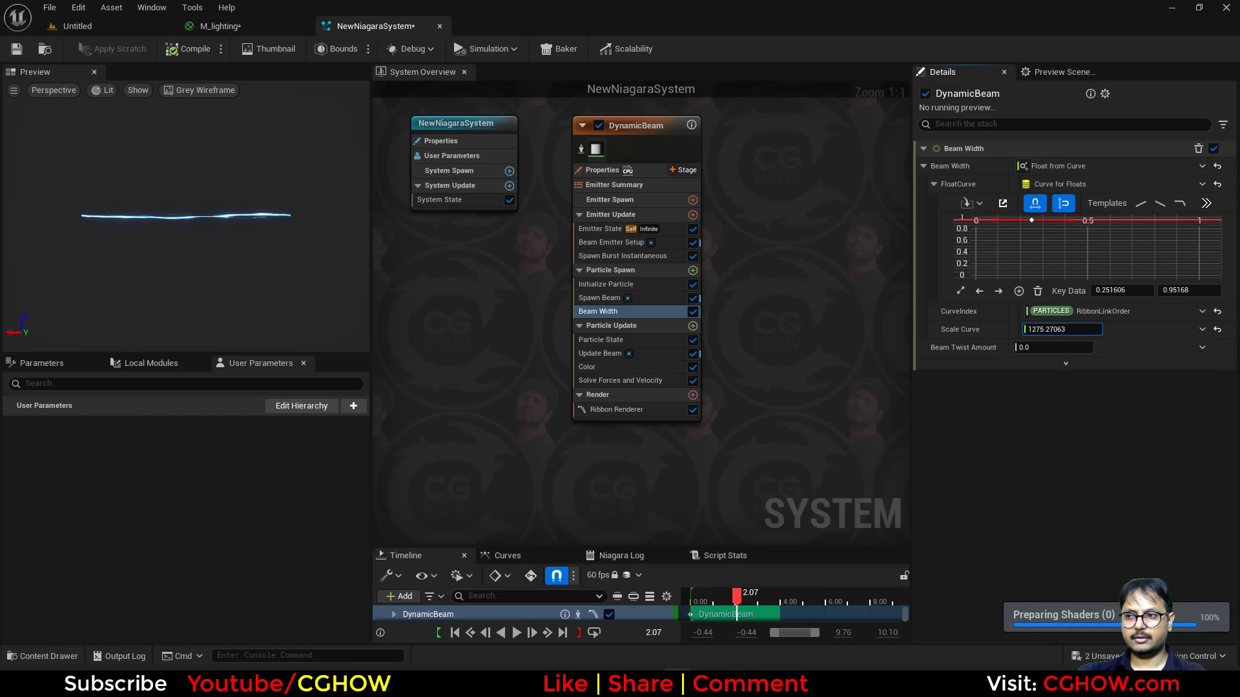
left_click_drag(1072, 330, 1034, 330)
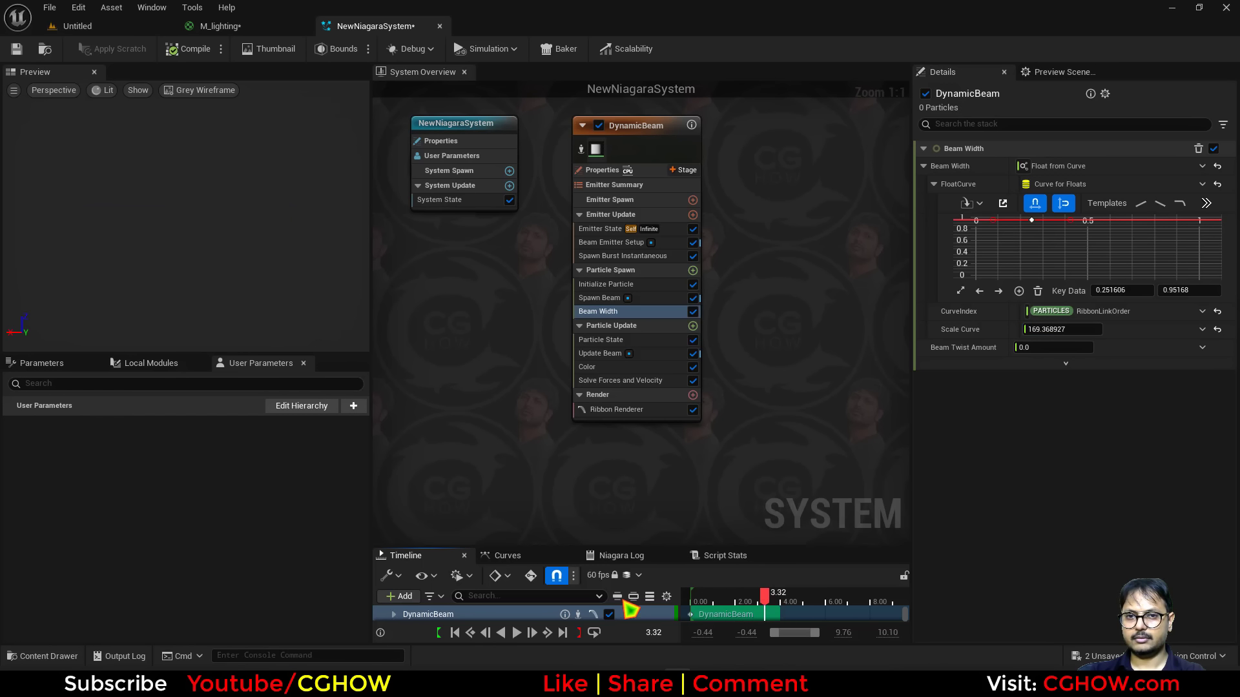
left_click_drag(624, 601, 766, 599)
left_click(1063, 330)
type("1")
key("Return")
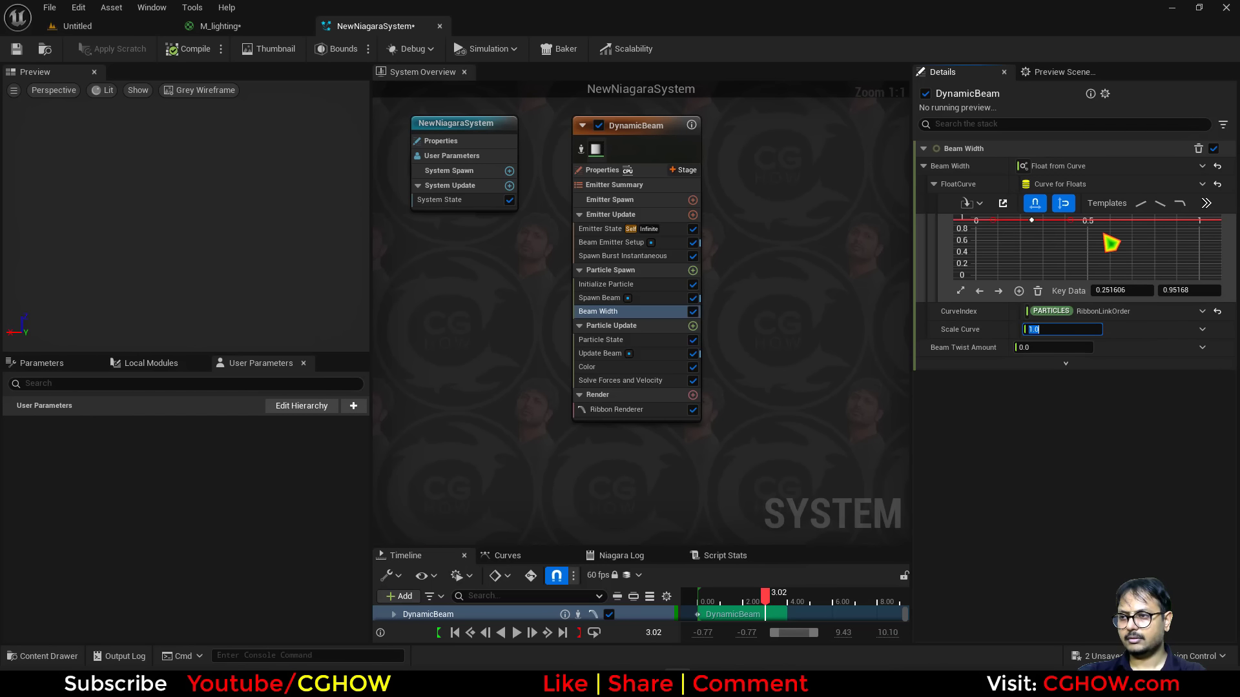
left_click(1035, 220)
left_click_drag(1183, 291, 1214, 291)
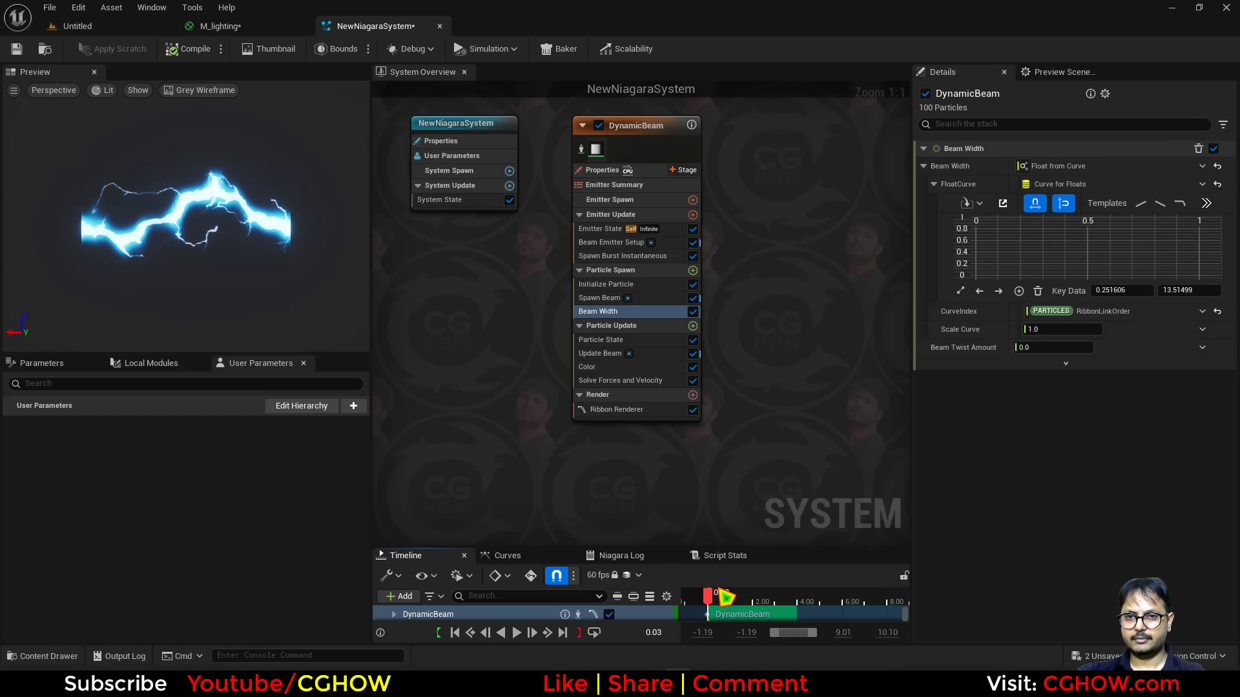
Set the Beam Emitter Setup's Beam End to 0, 0, 300 so the beam runs vertically.
left_click(613, 243)
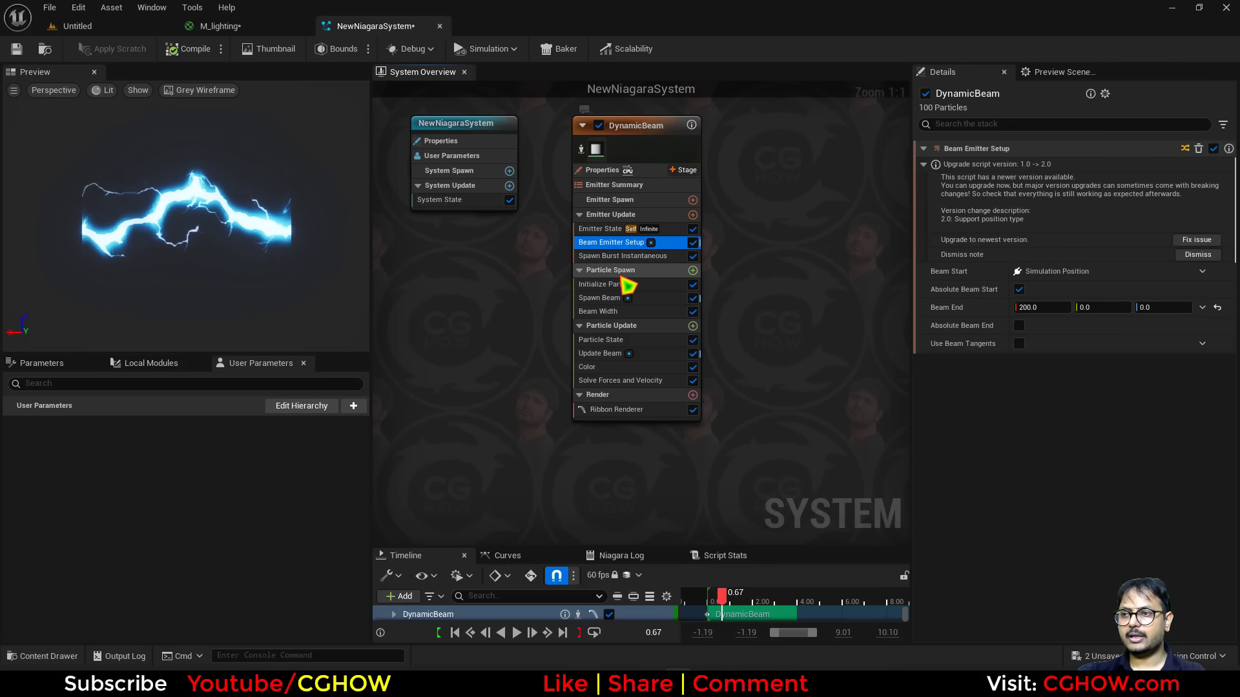
left_click(1042, 307)
left_click(1155, 308)
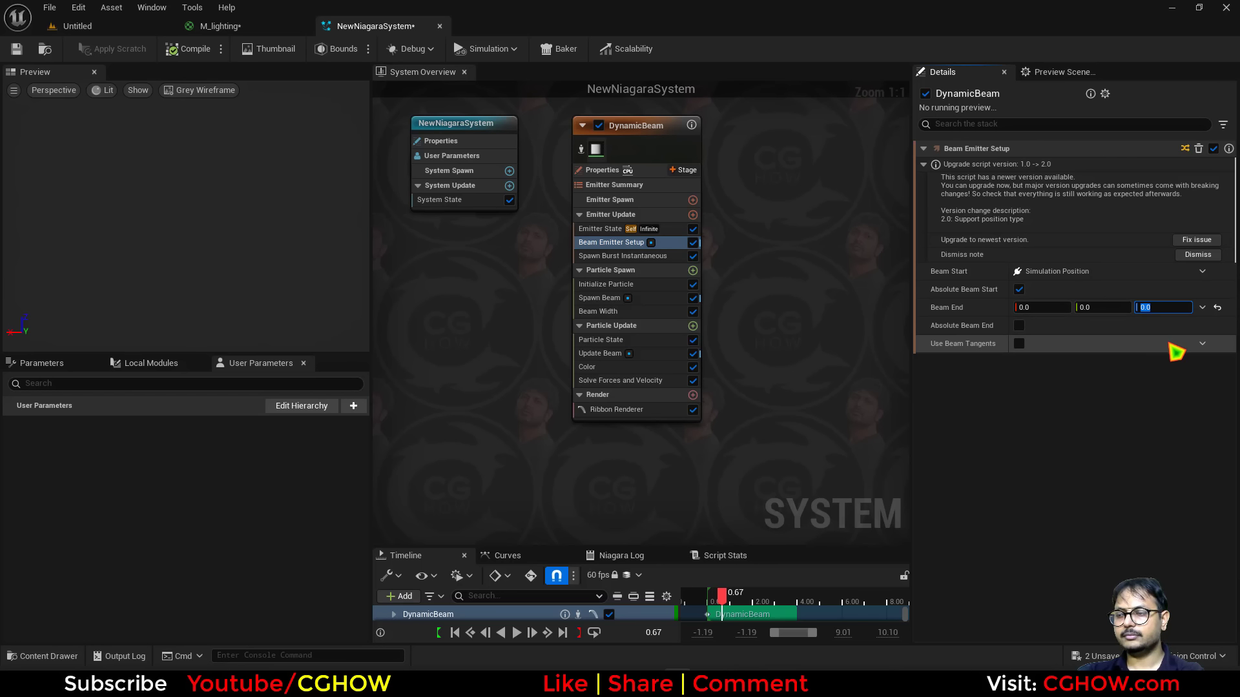
type("-300")
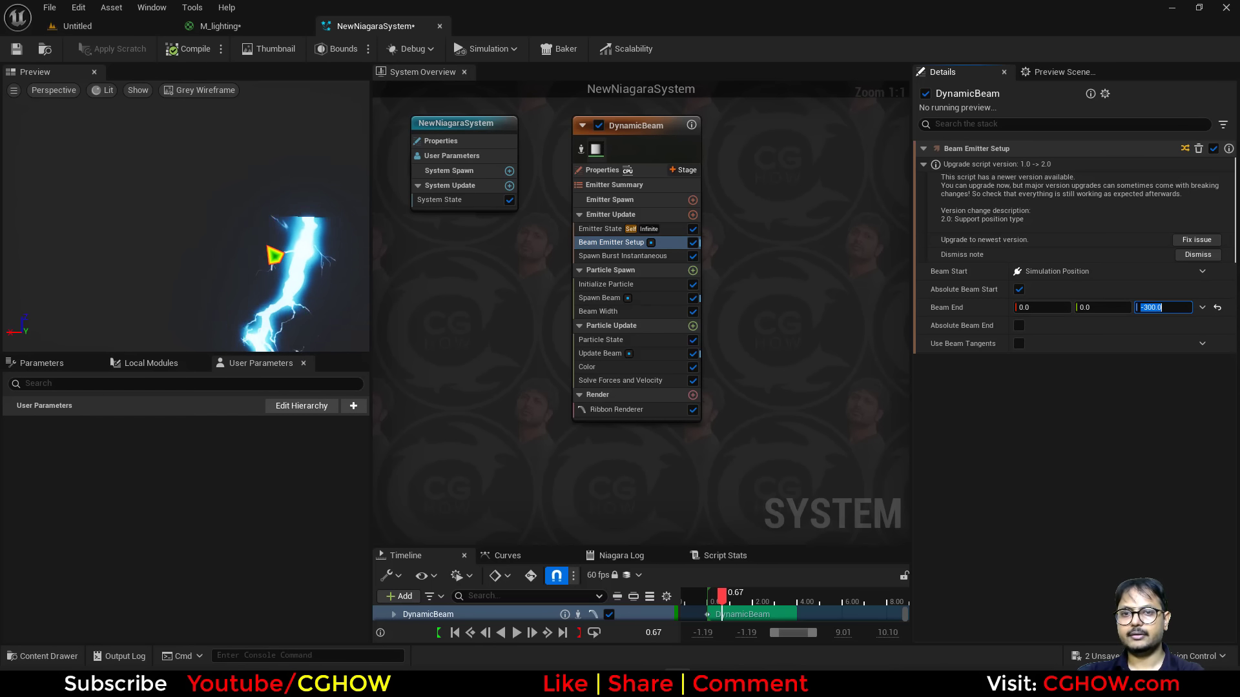
left_click(272, 255)
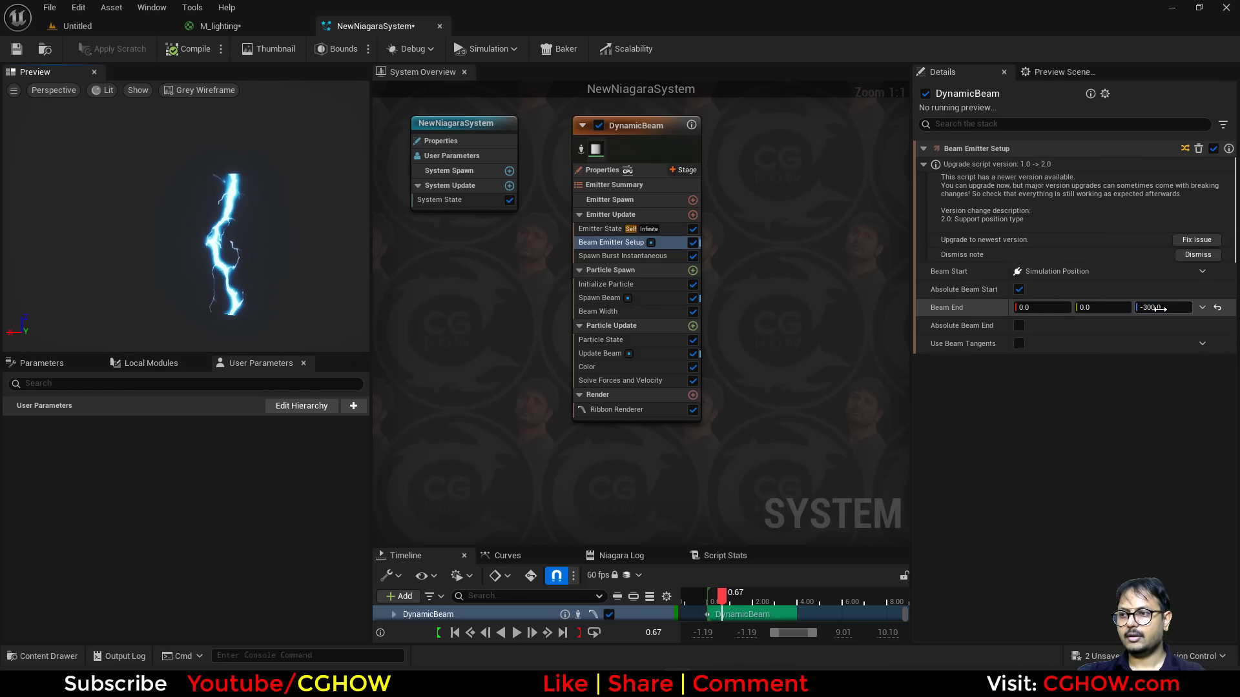
left_click(1160, 308)
type("300")
left_click(274, 258)
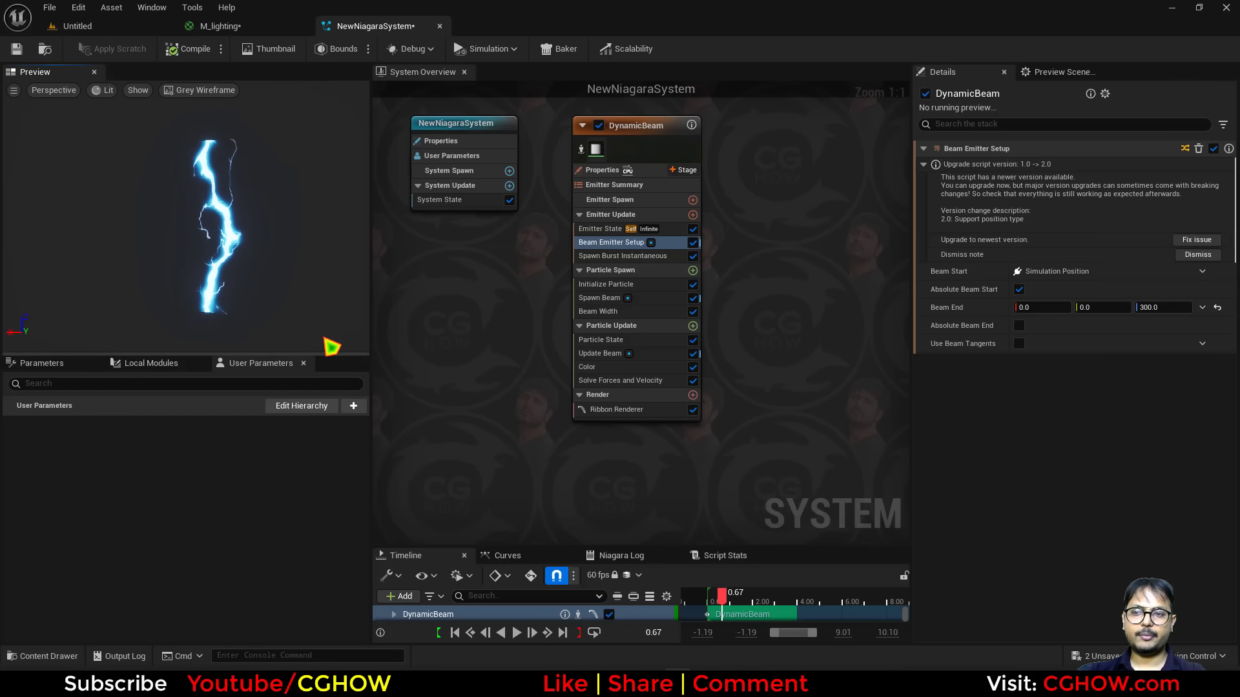
Apply a bell-shaped curve template to Beam Width and set its peak key to about 23.4.
left_click(610, 312)
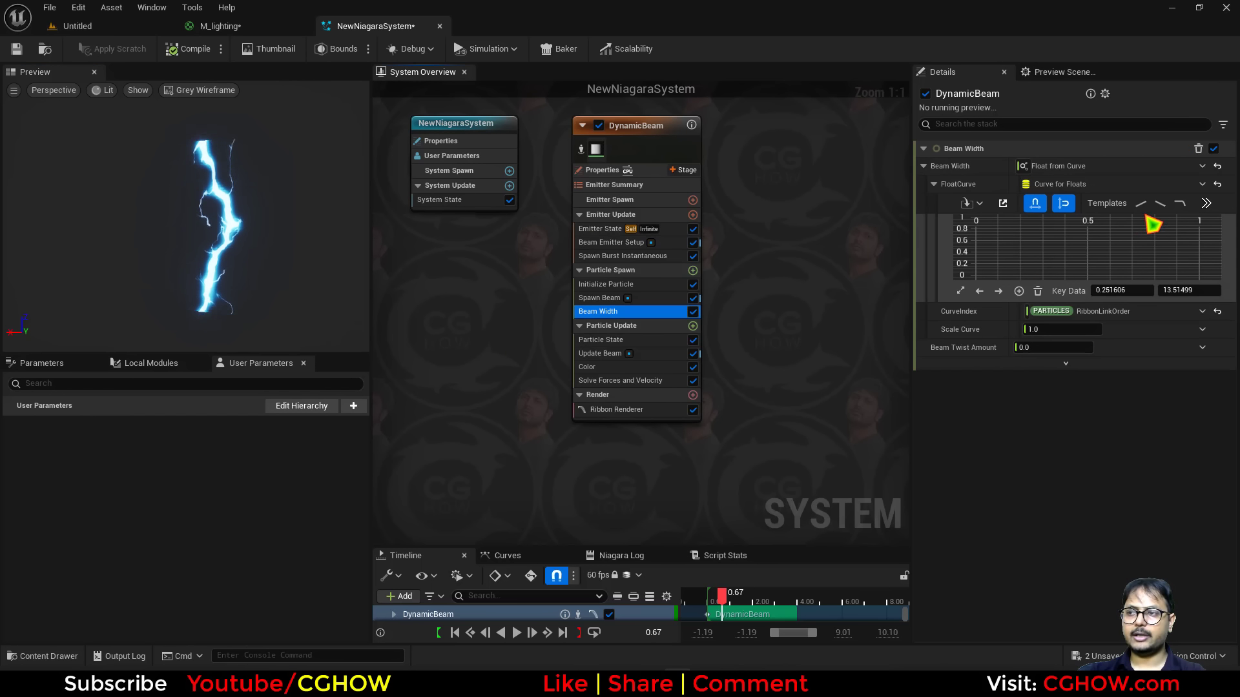
left_click(963, 291)
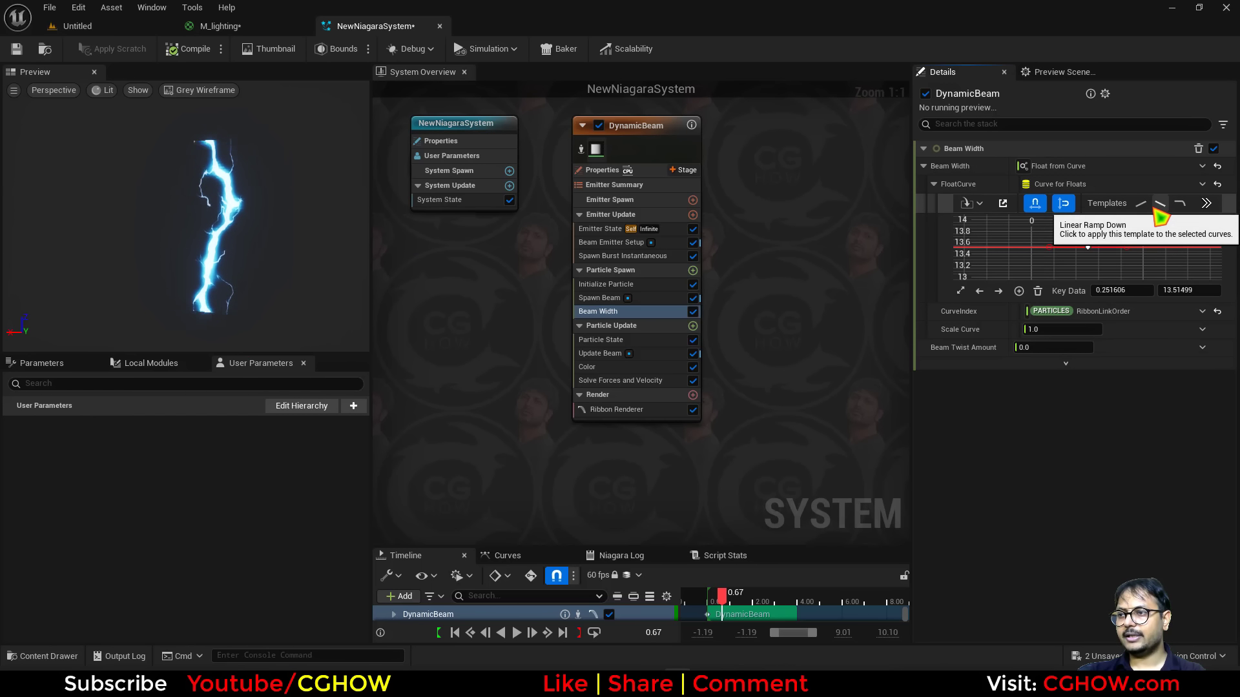
left_click(1206, 203)
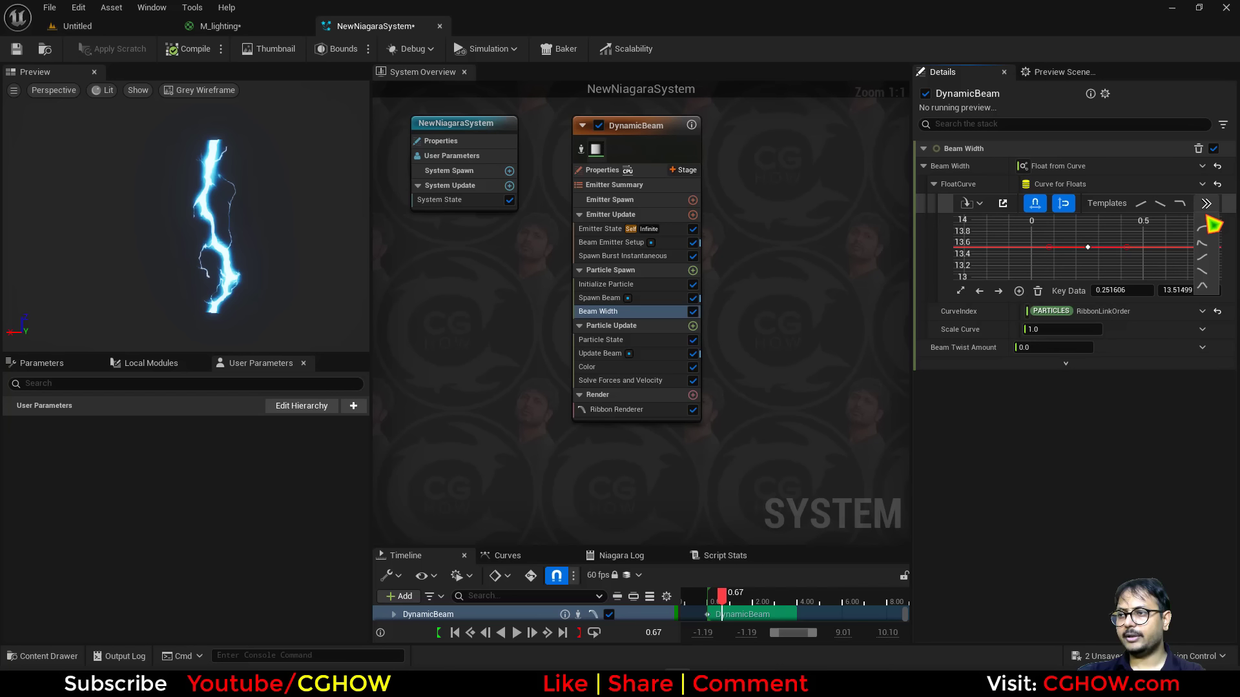
left_click(1203, 286)
left_click(962, 291)
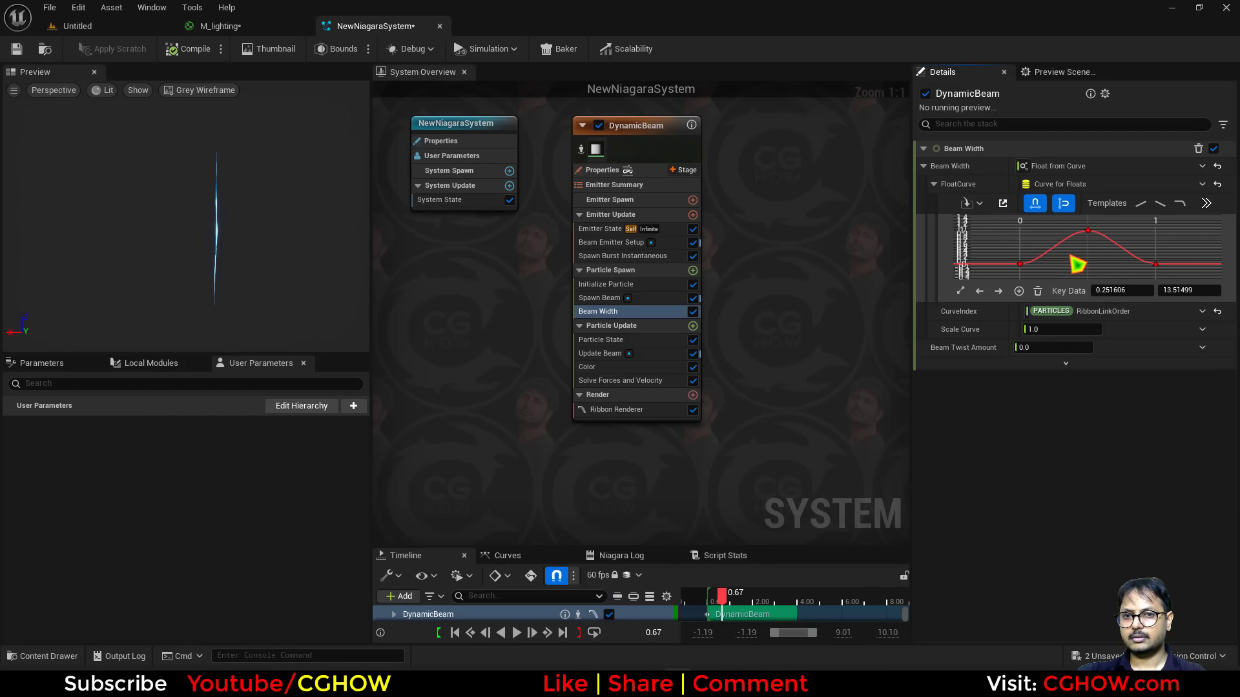
left_click_drag(1190, 293, 1194, 296)
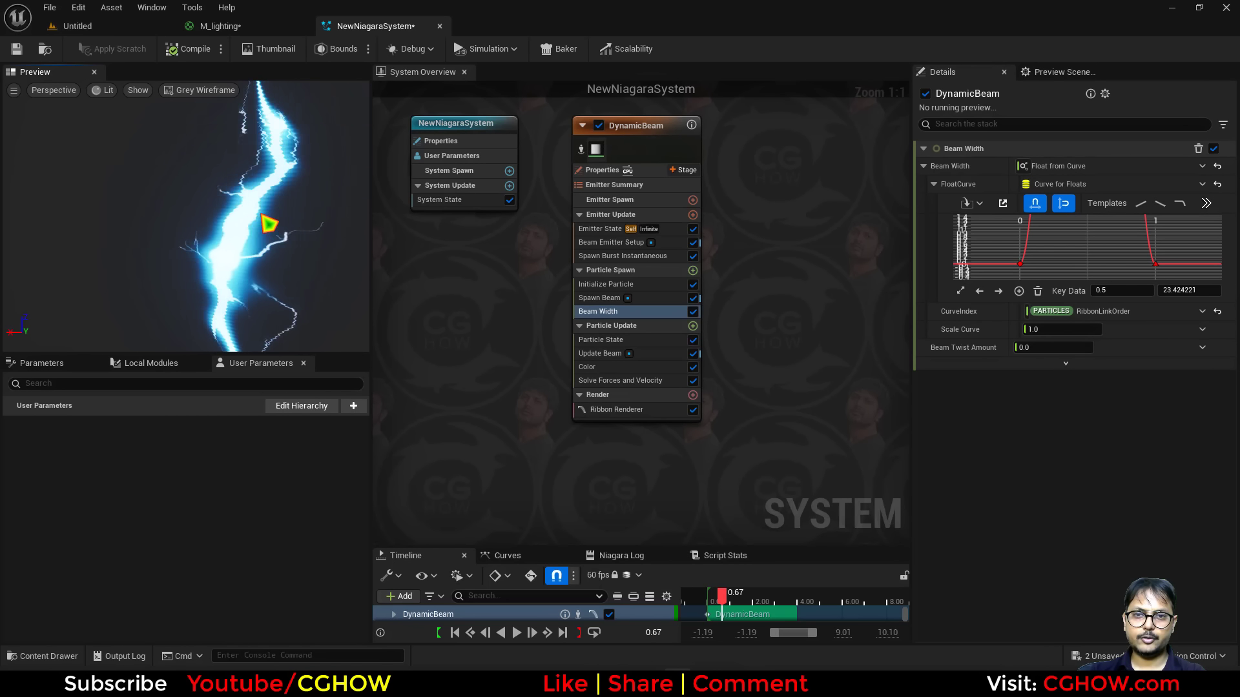
Set the Spawn Burst Instantaneous spawn count to 68.
left_click(617, 256)
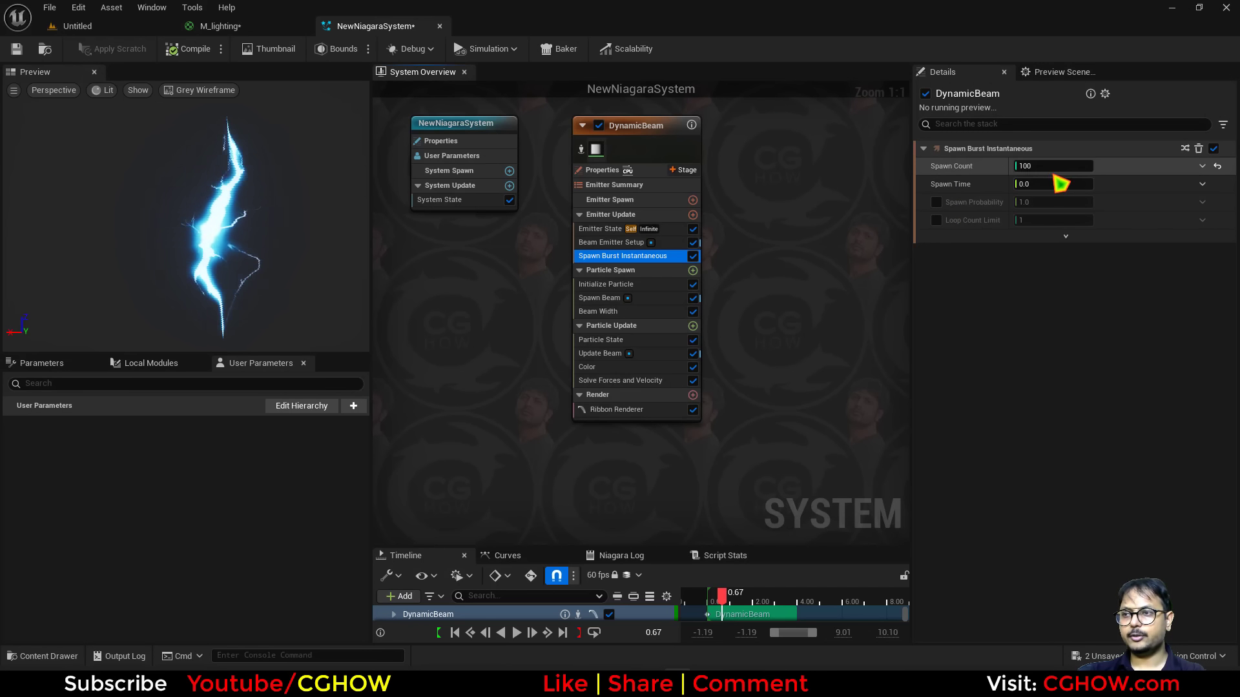
type("79")
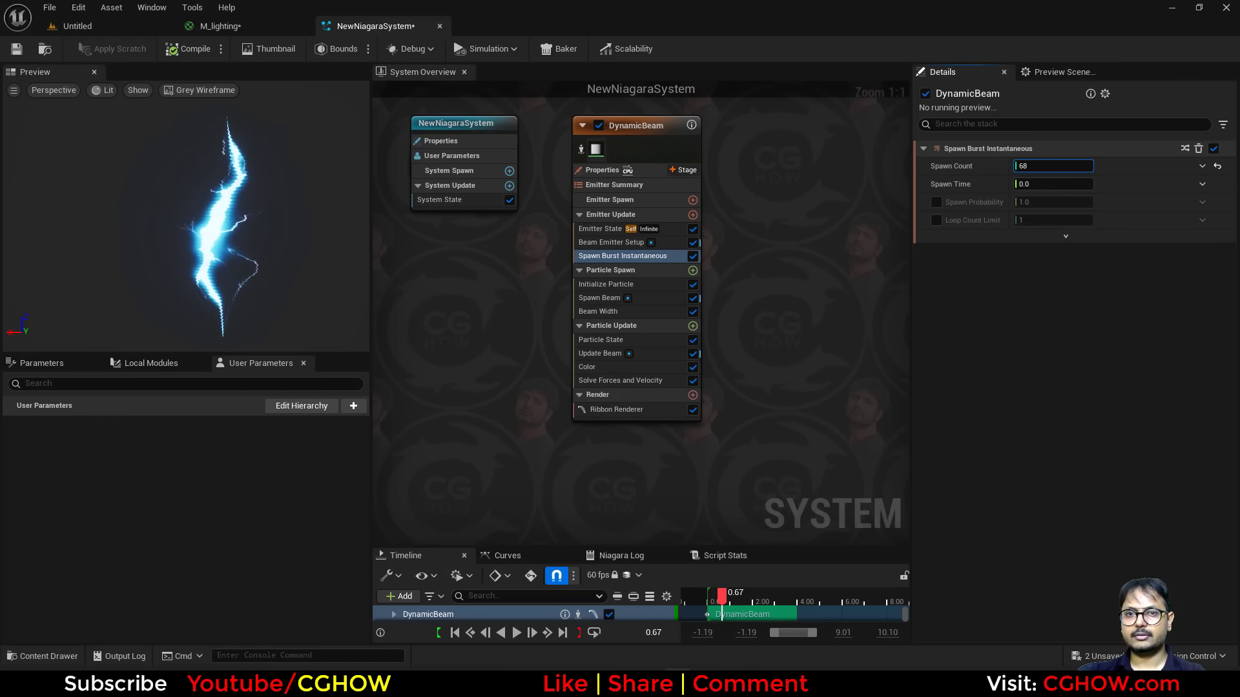
Set the Ribbon Renderer's tessellation mode to Disabled.
left_click(616, 410)
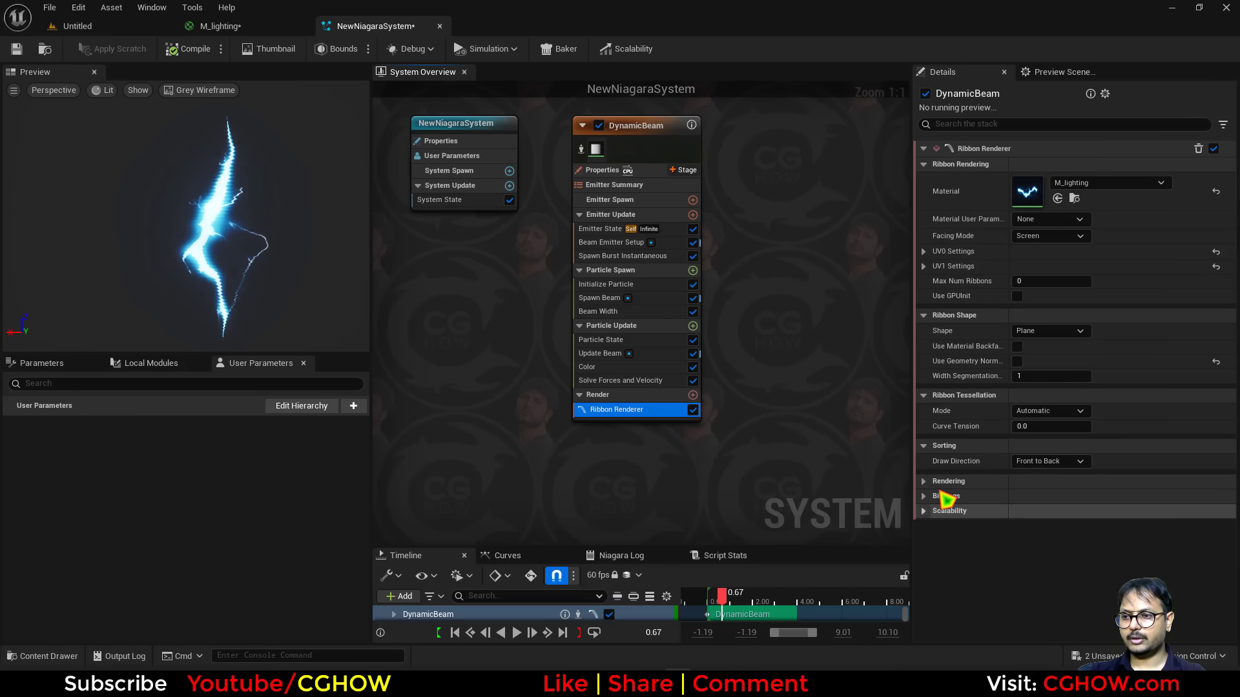
left_click(1062, 463)
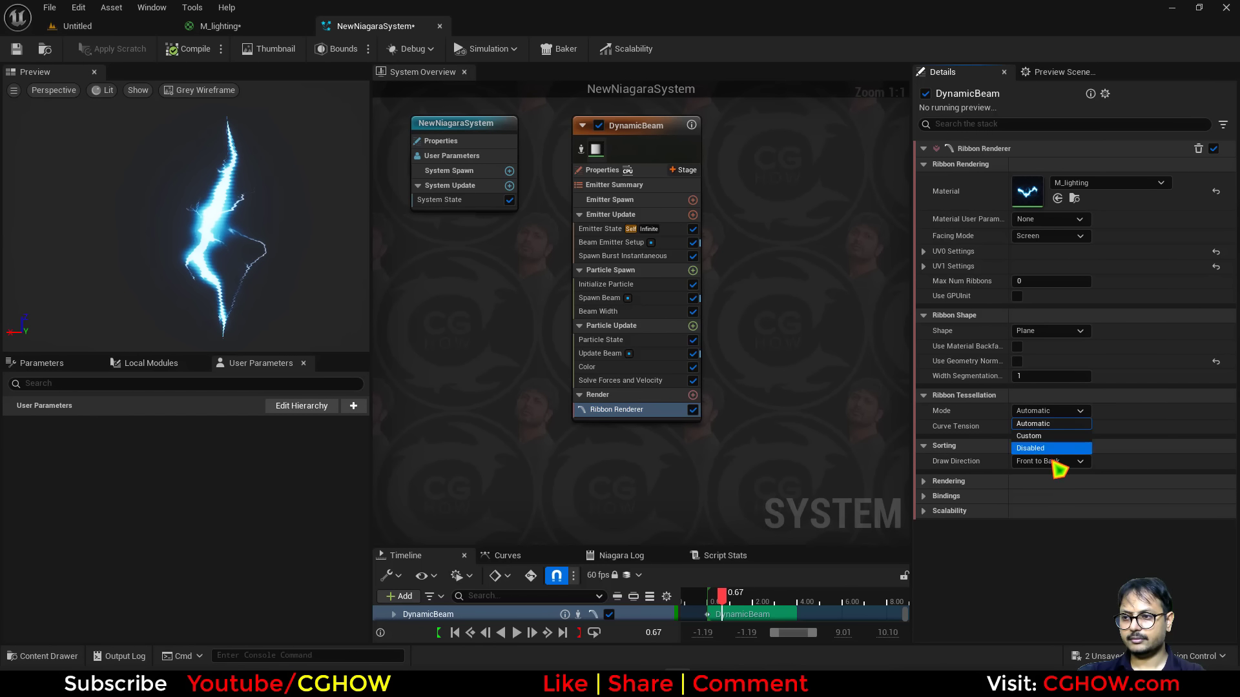
left_click(1051, 448)
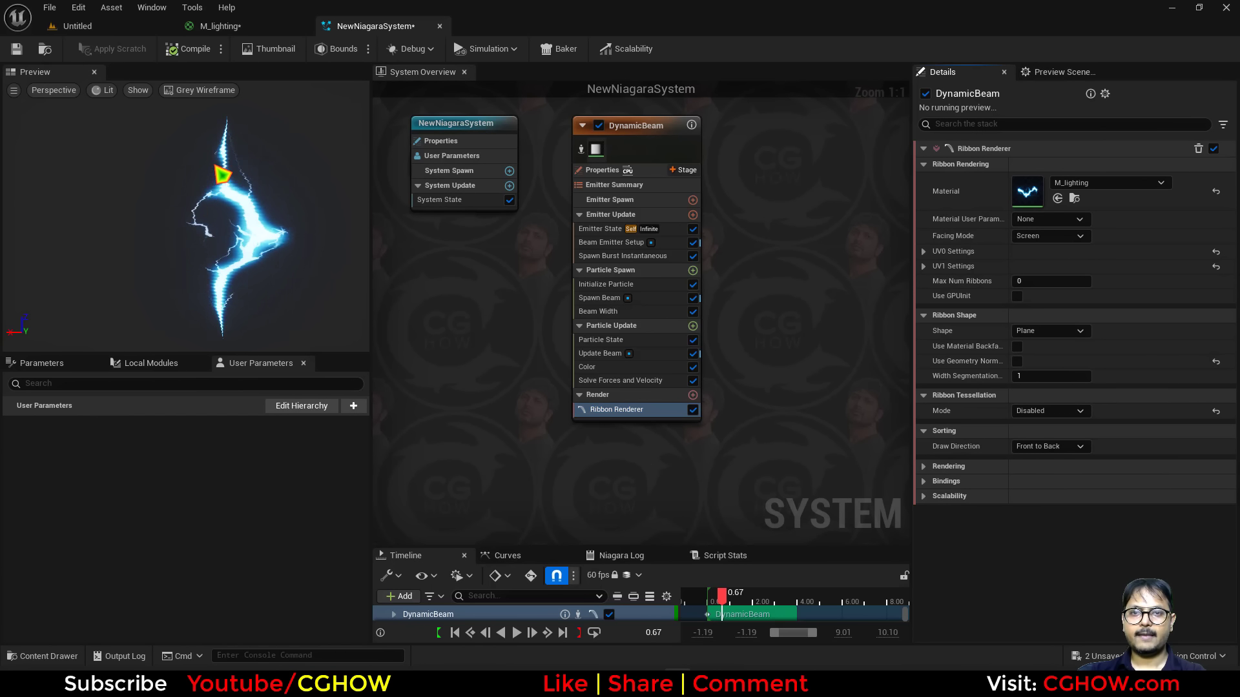
Reset Beam Width to a constant value and set it to about 144.6.
left_click(628, 313)
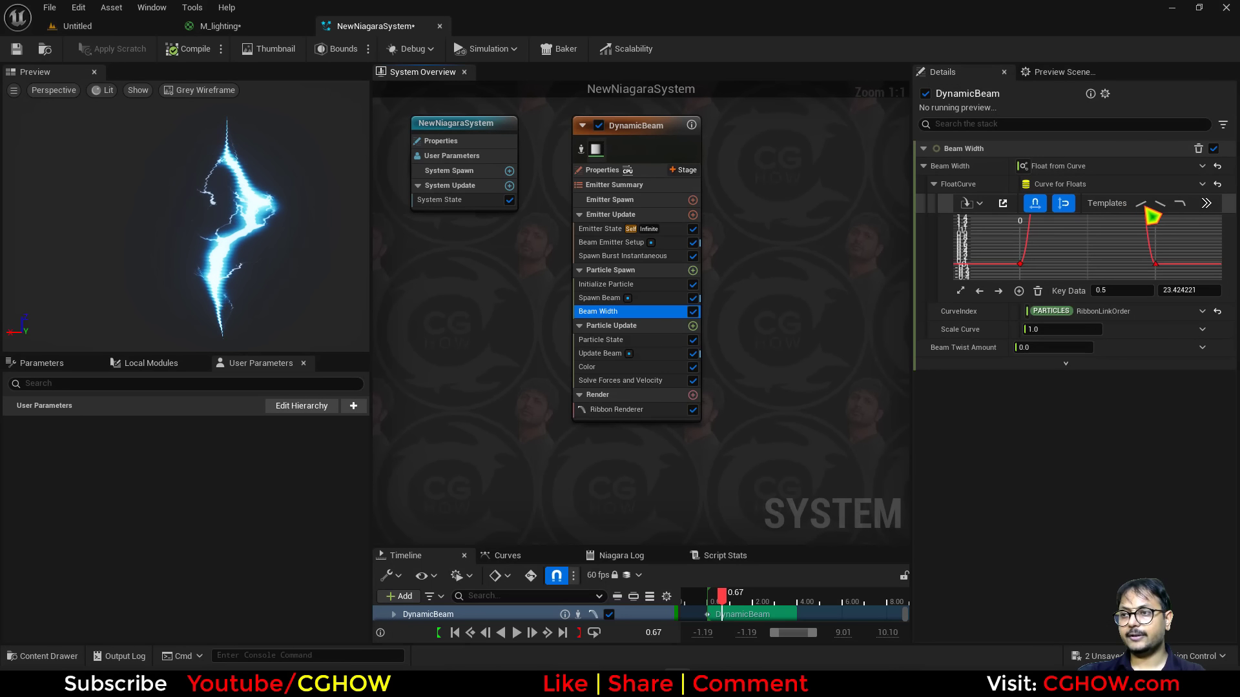
left_click(1218, 166)
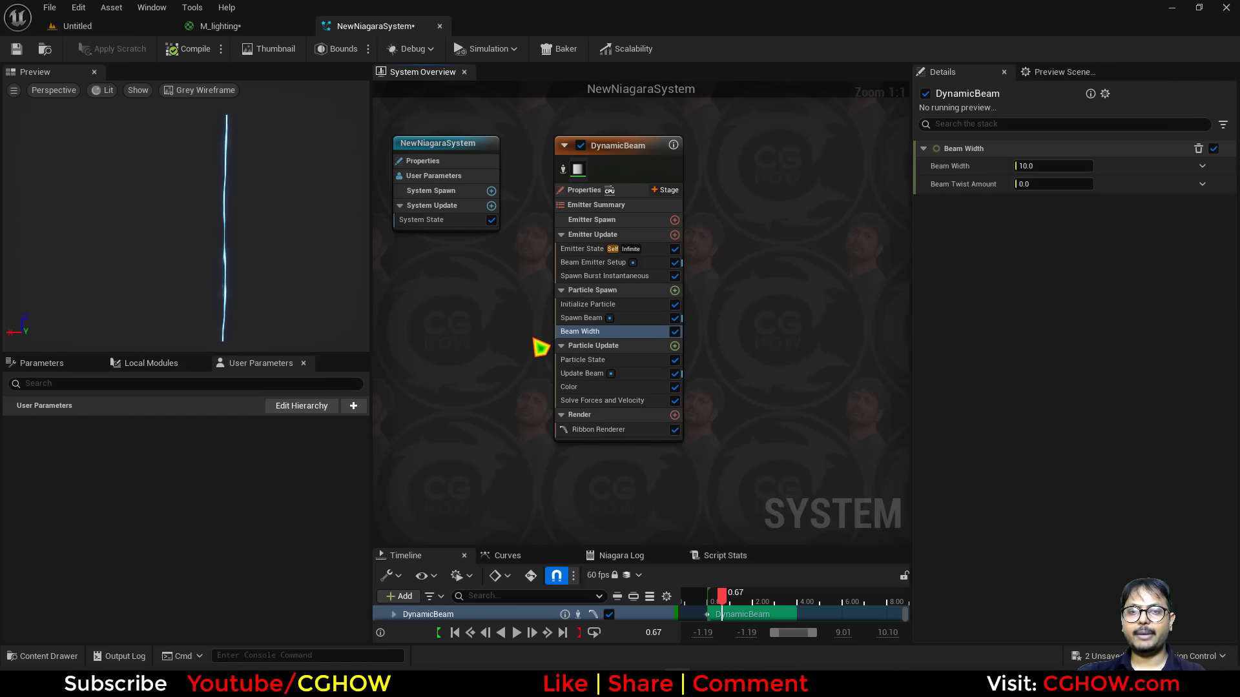
left_click_drag(1052, 166, 1110, 166)
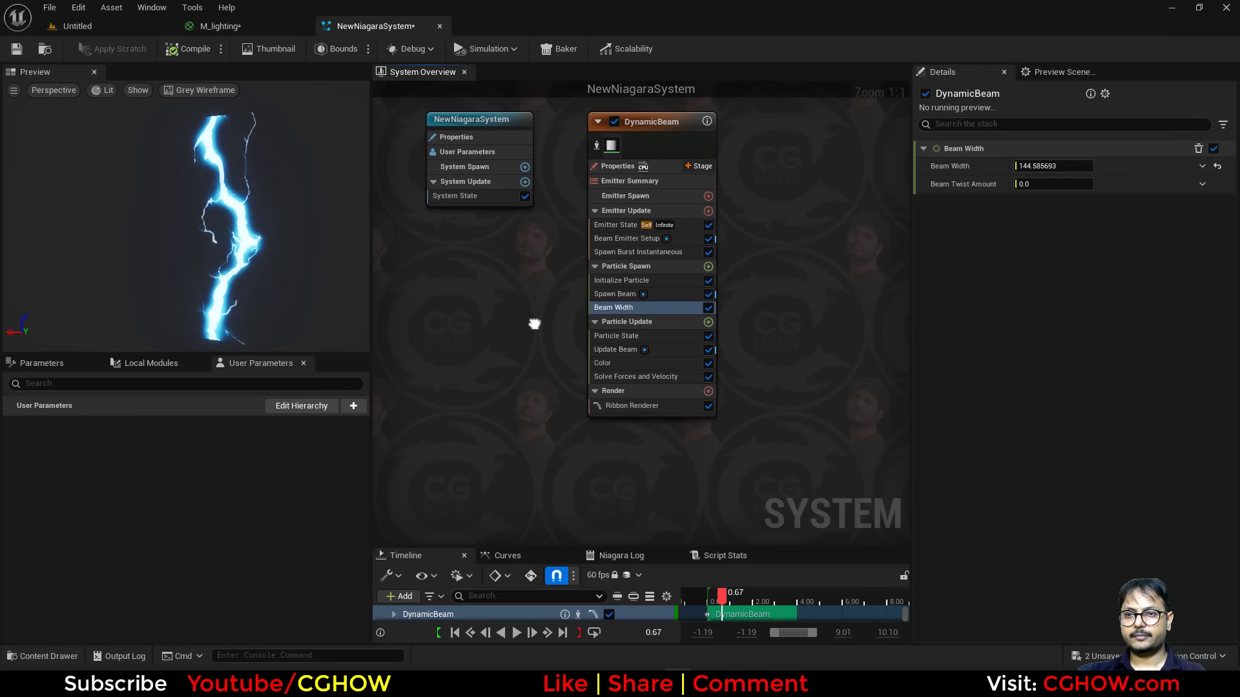
left_click(664, 407)
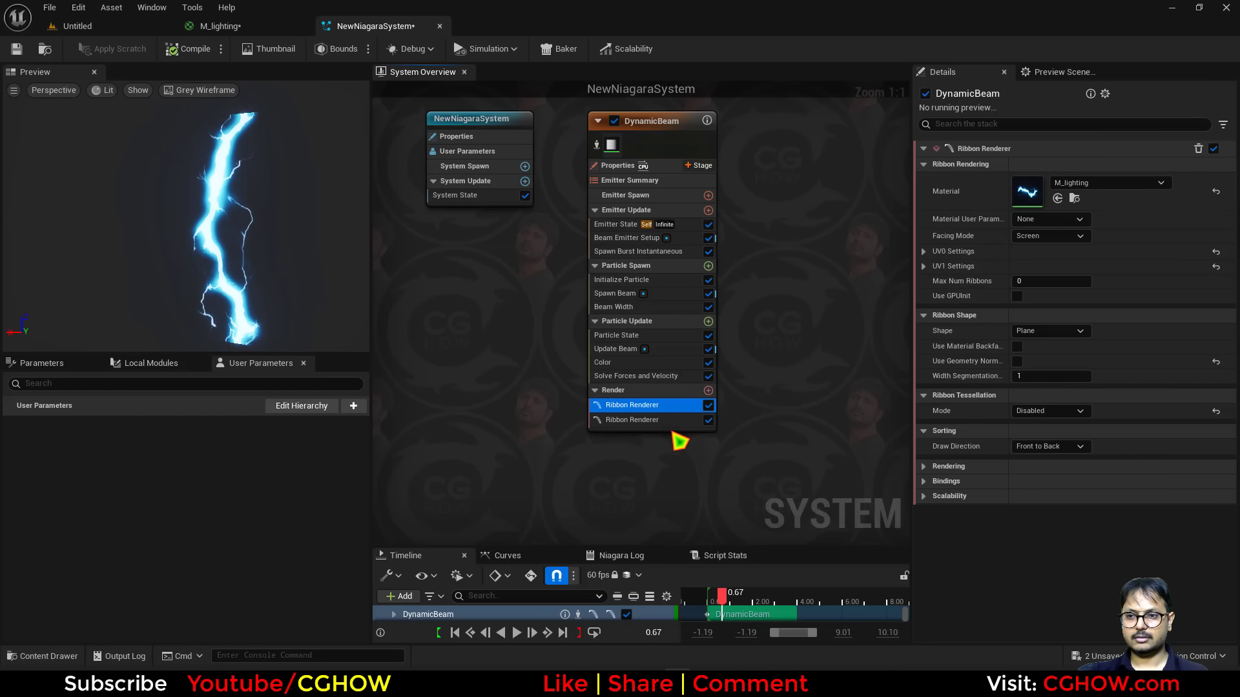
left_click(603, 423)
right_click_drag(594, 463, 589, 470)
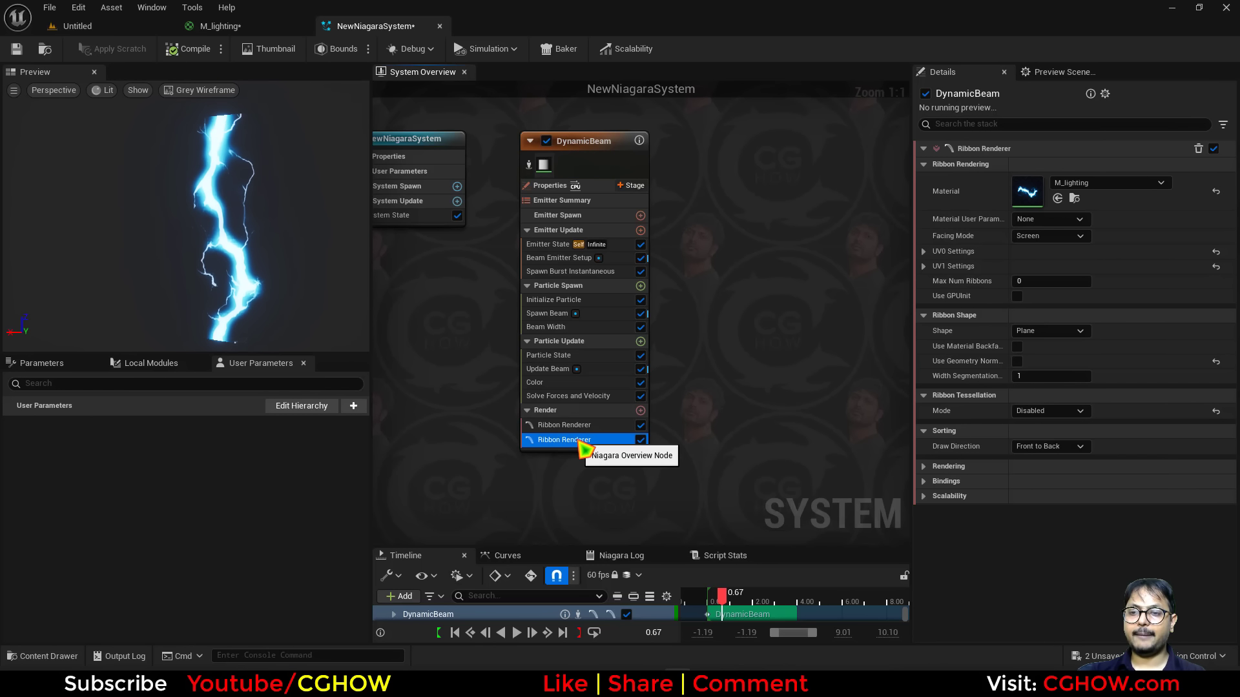
key("Delete")
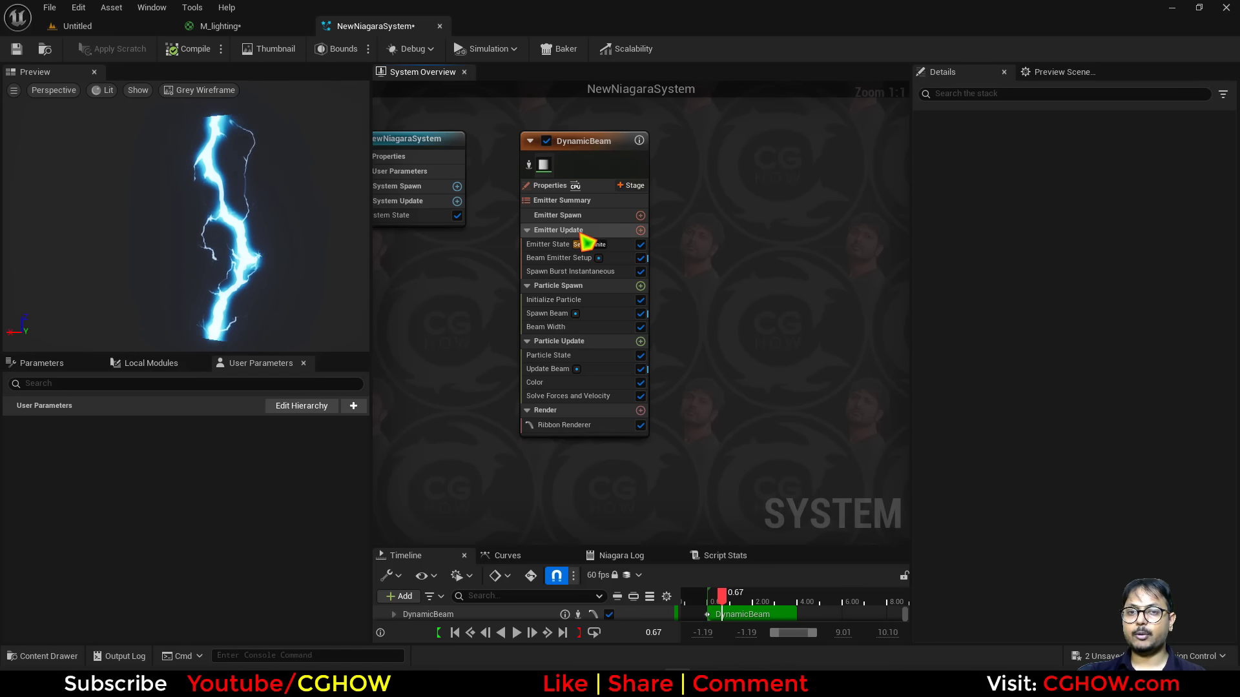
Duplicate the DynamicBeam emitter to create a second beam emitter in the system.
right_click_drag(709, 234, 624, 256)
left_click(509, 170)
key("ctrl+c")
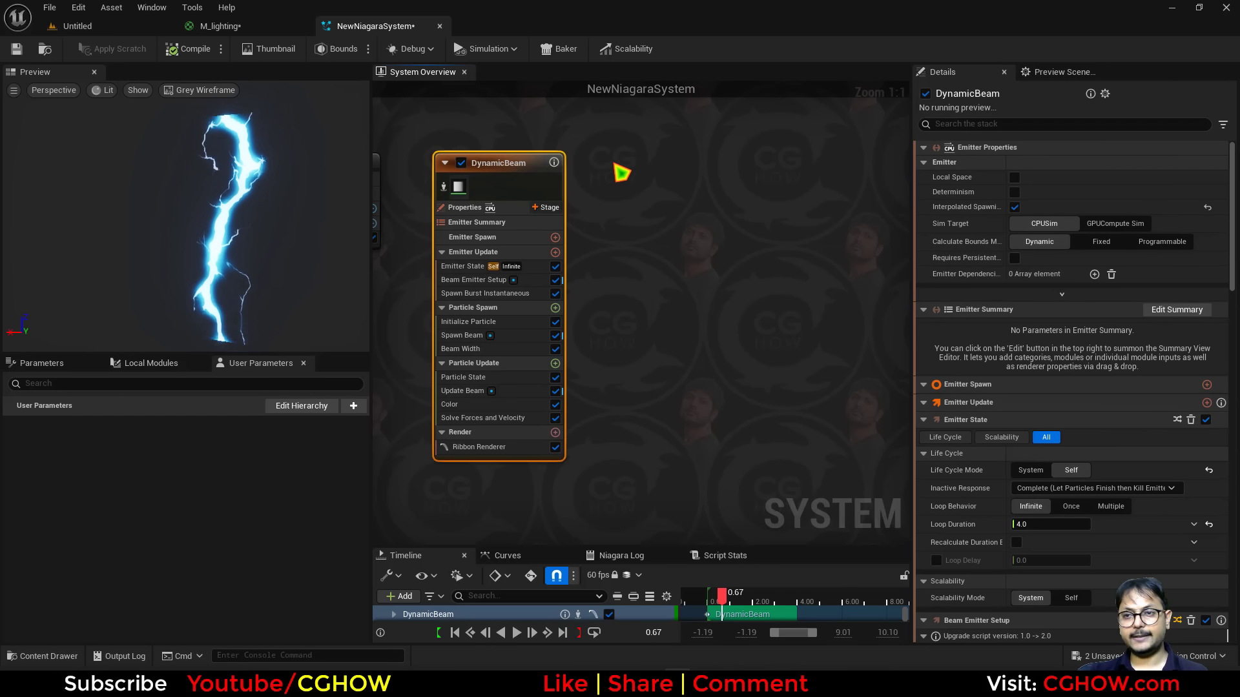
left_click(631, 166)
key("ctrl+v")
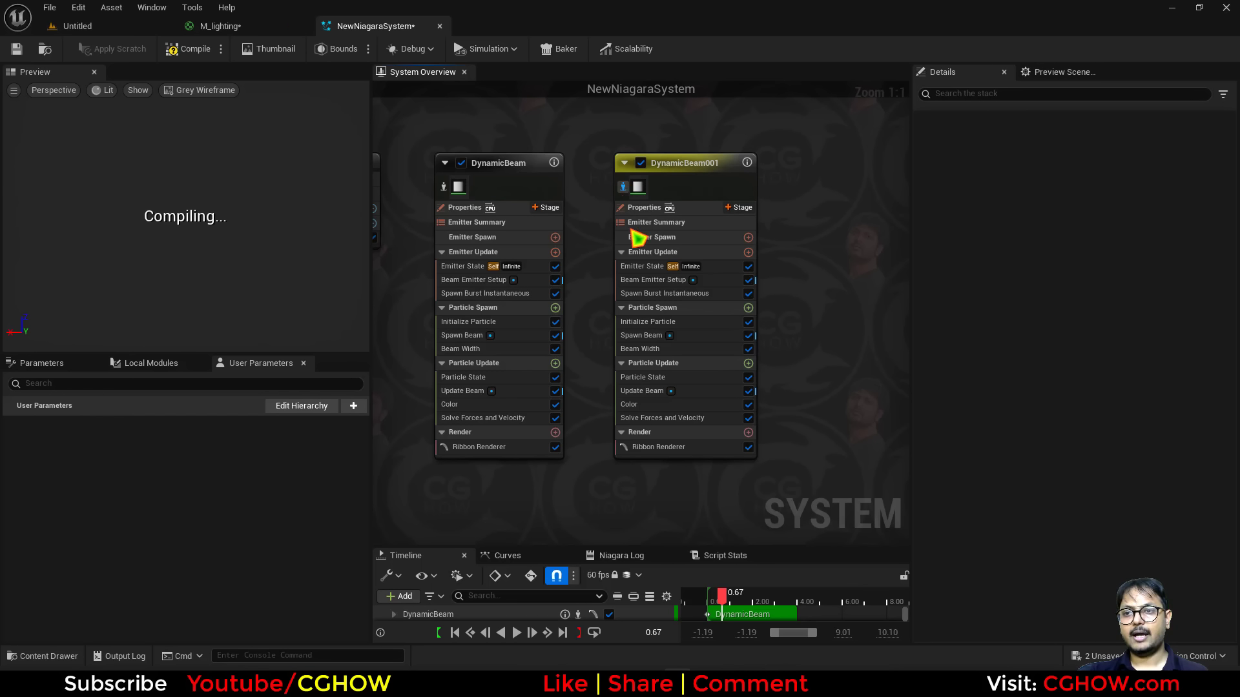
left_click(653, 322)
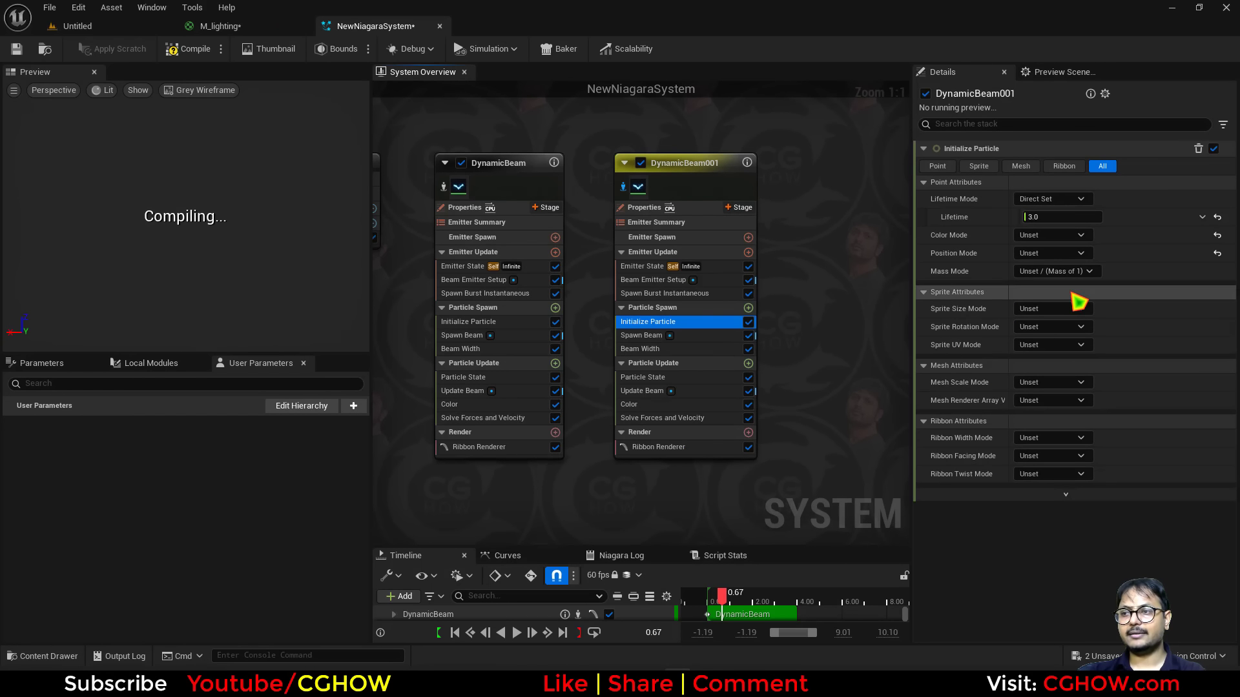
Add a Particle Color node to the M_lighting material graph and apply the material.
left_click(220, 26)
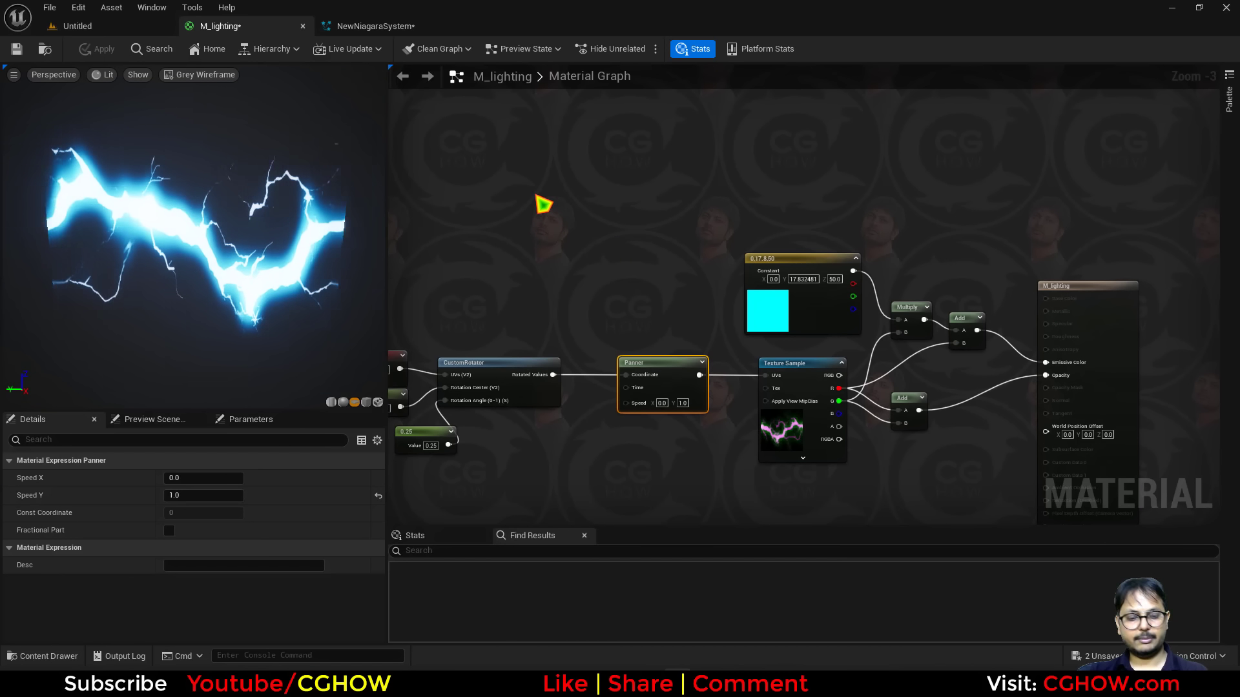
right_click(543, 202)
type("par")
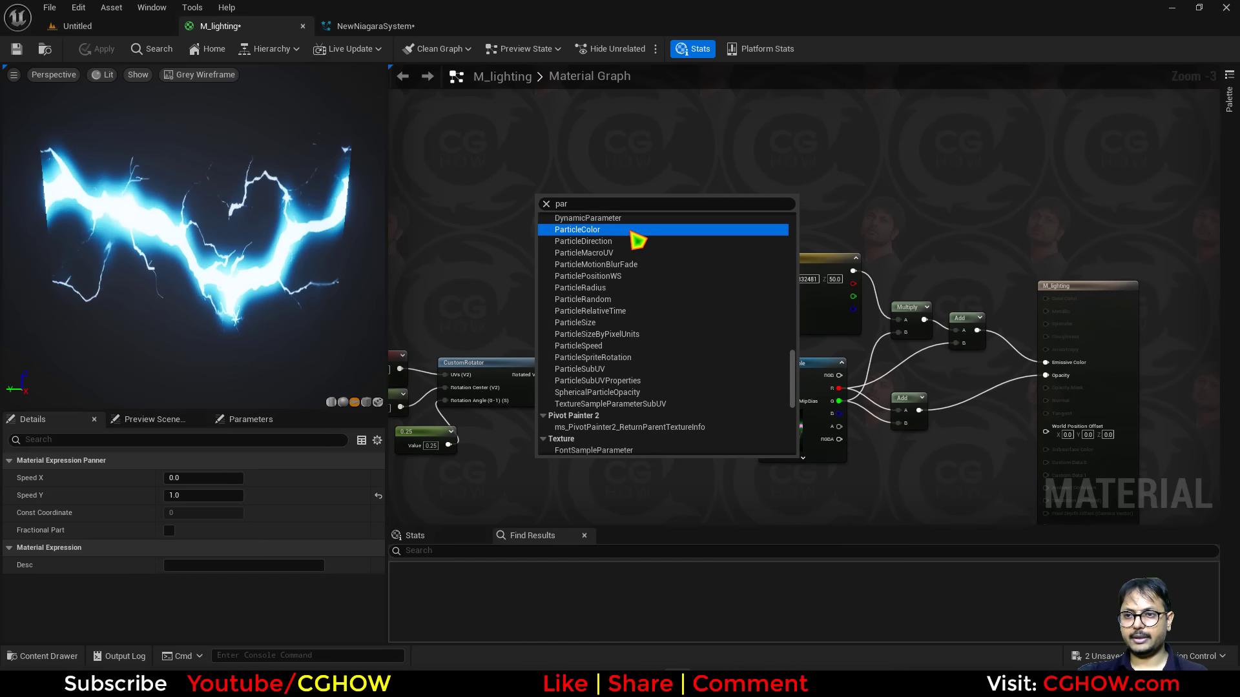
left_click(632, 231)
left_click_drag(583, 219, 898, 321)
left_click_drag(570, 259, 639, 268)
left_click(115, 56)
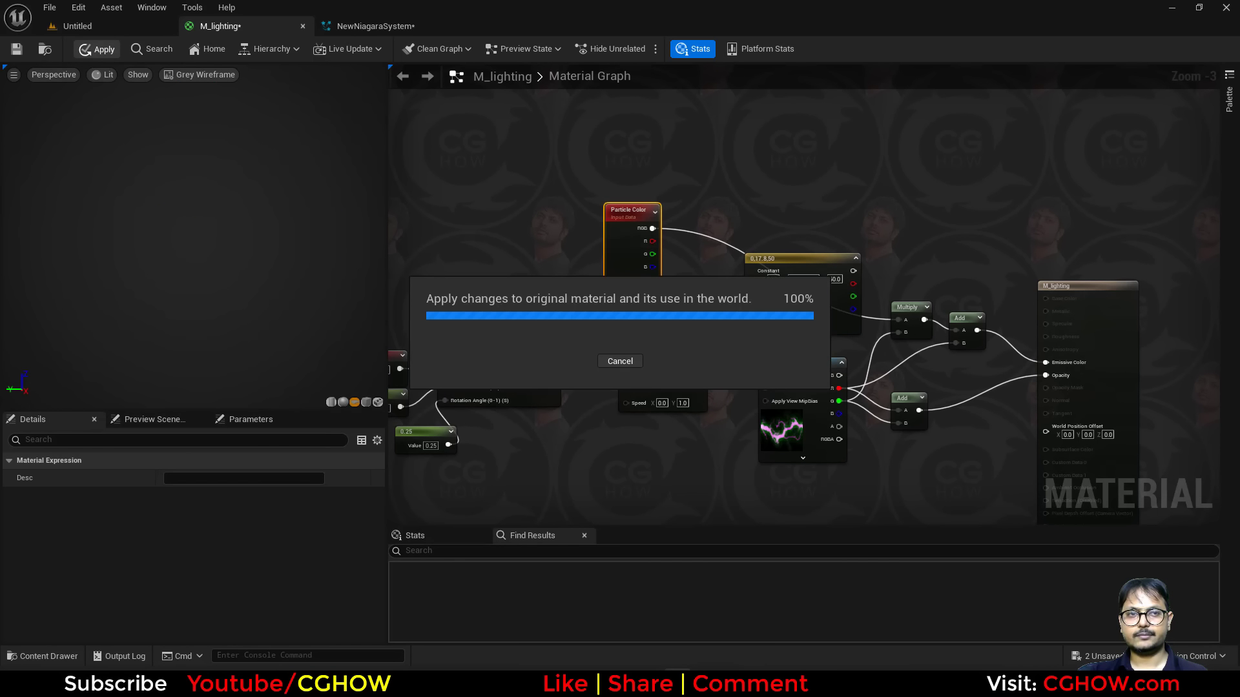
Adjust the DynamicBeam emitter's Color module color in the color picker and confirm it.
left_click(373, 27)
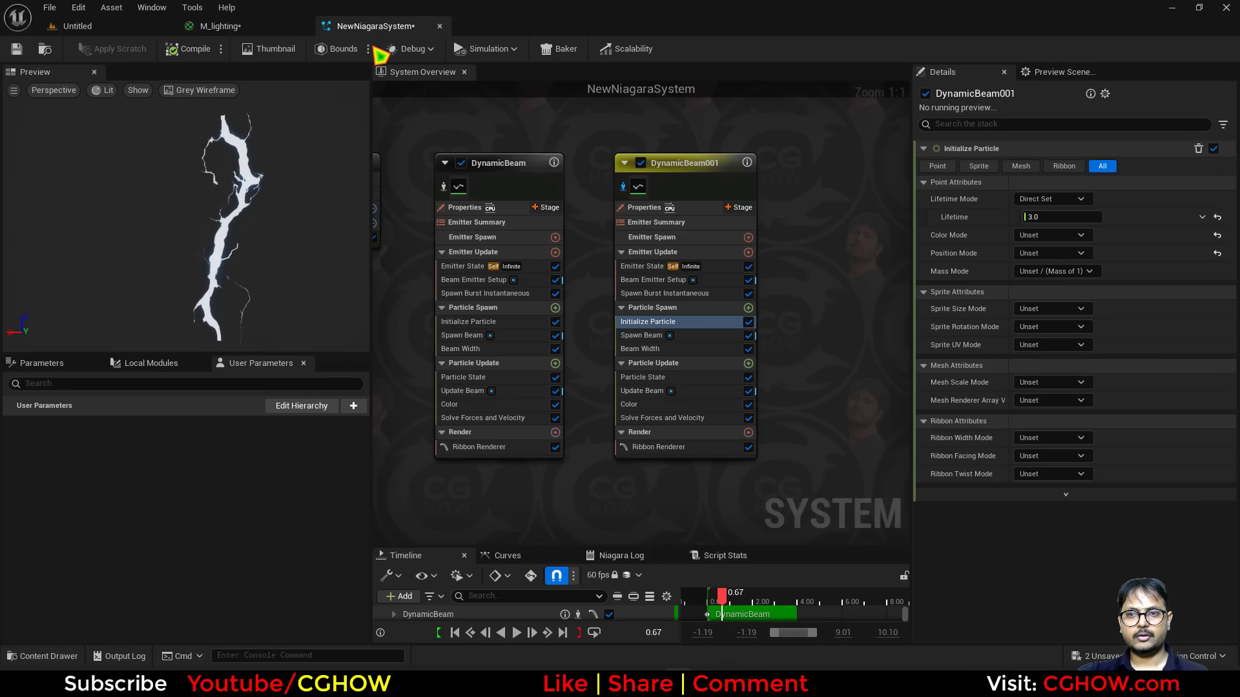
left_click(464, 405)
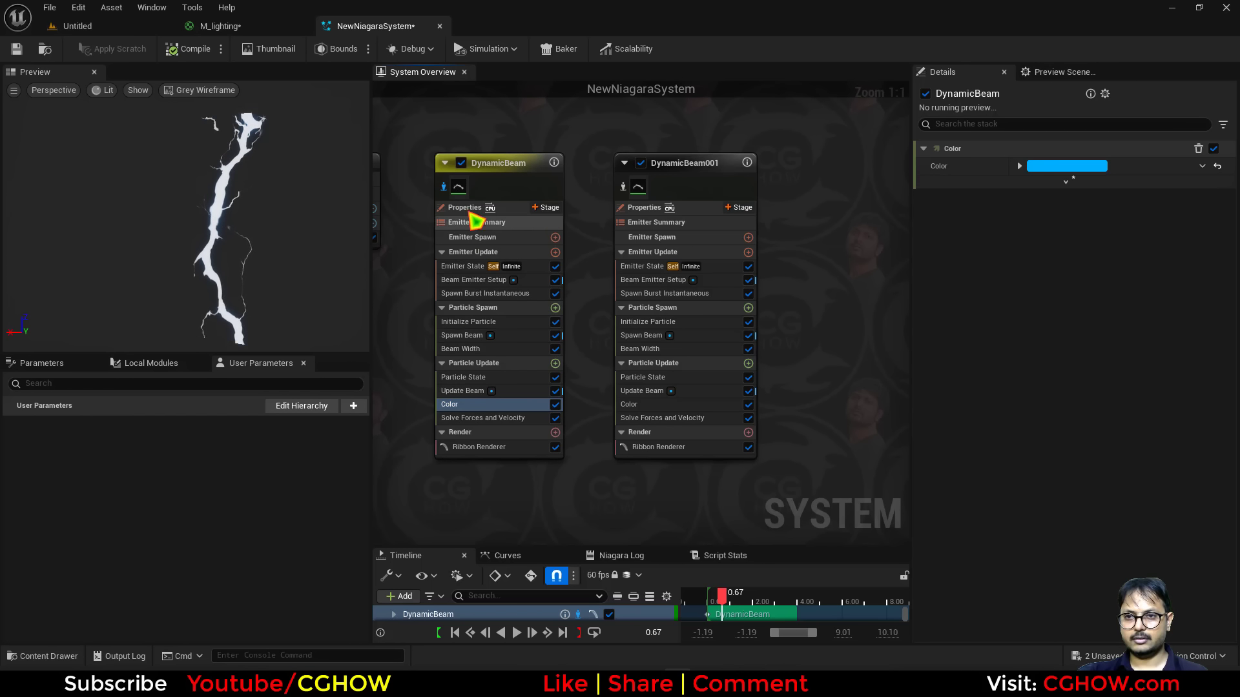
left_click(1067, 167)
left_click(941, 409)
type("50")
key("Return")
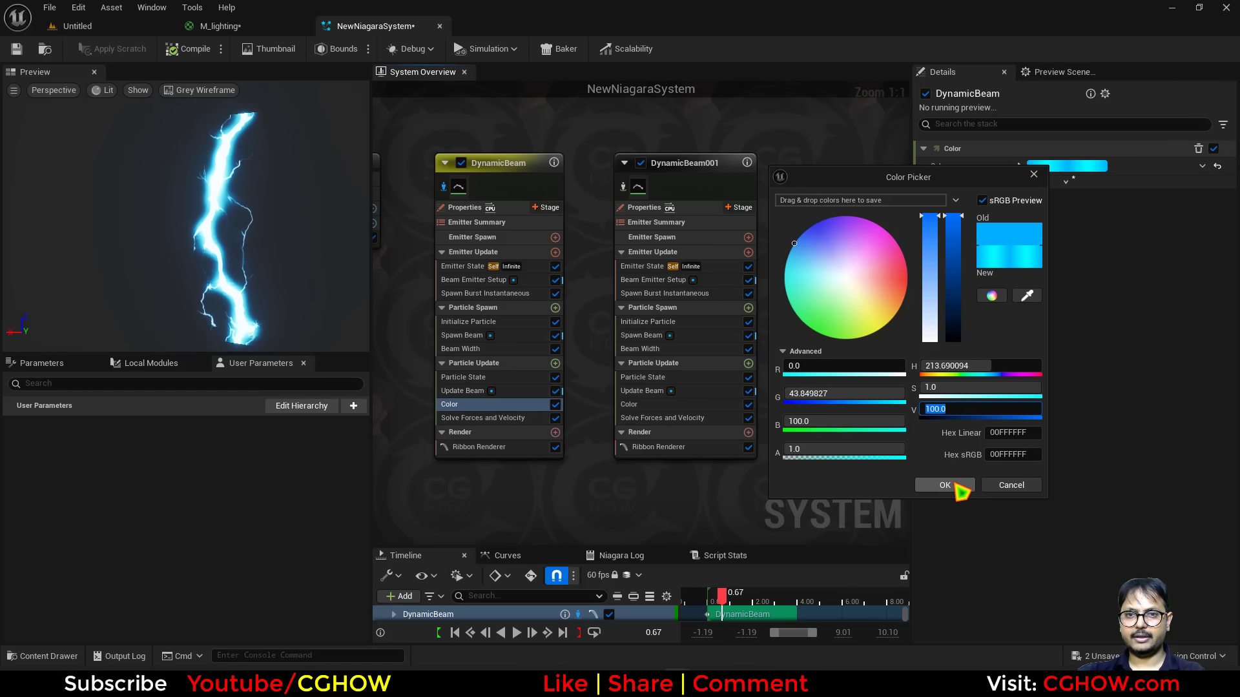
left_click(945, 485)
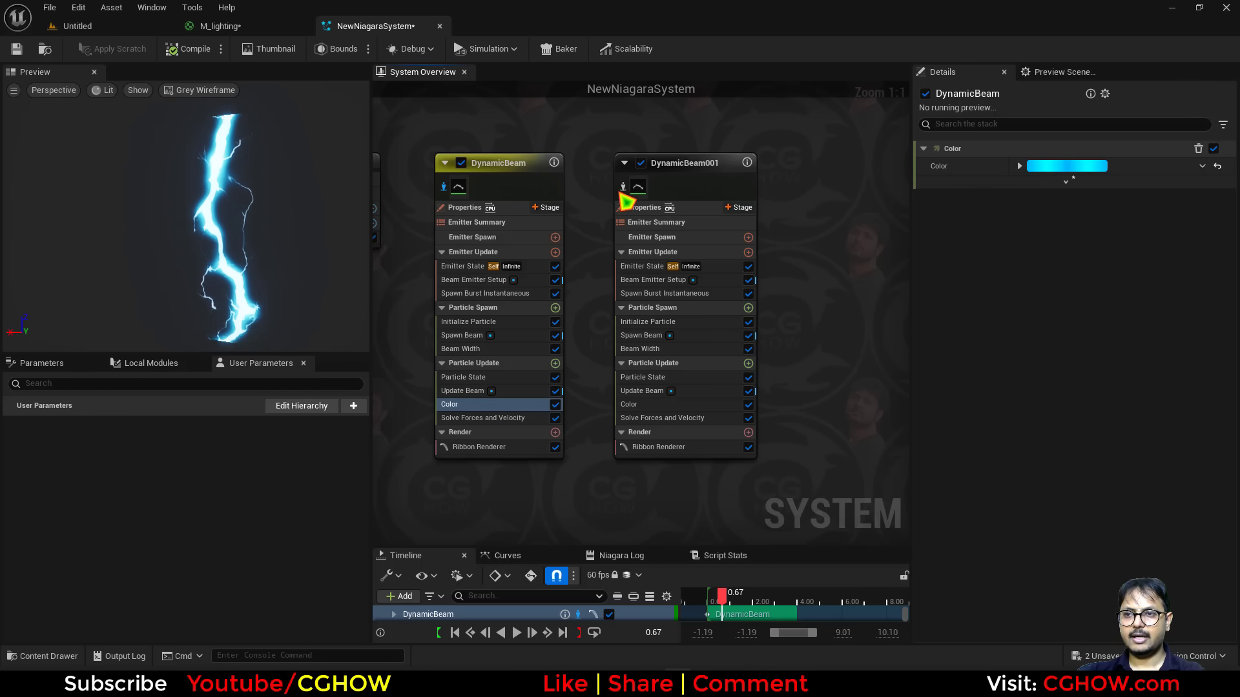
Set the DynamicBeam001 emitter's Color module color to black.
left_click(624, 188)
left_click(697, 404)
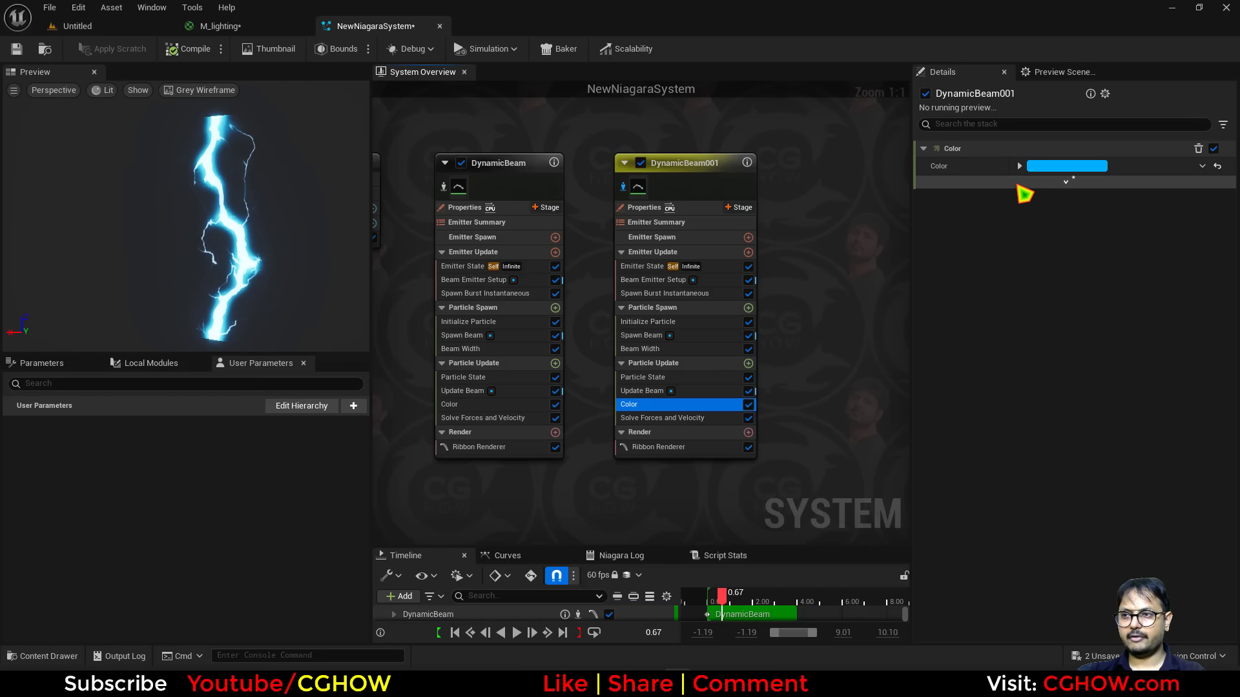
left_click(1043, 166)
left_click(944, 333)
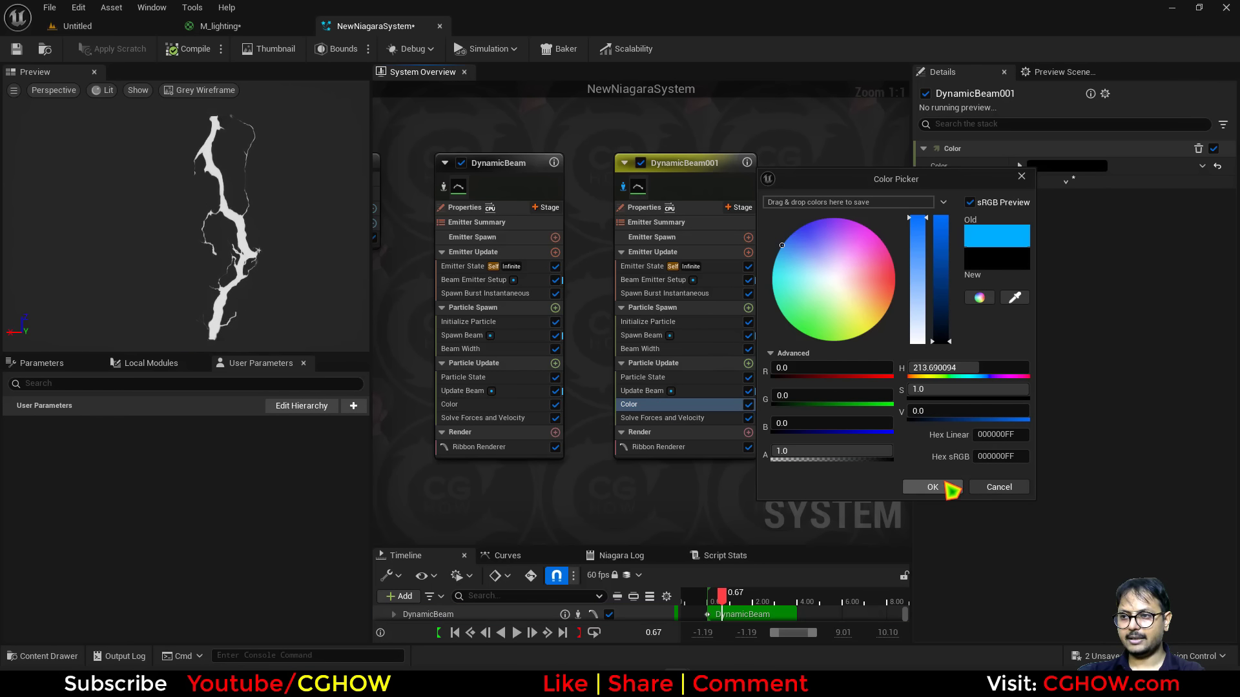
left_click(952, 487)
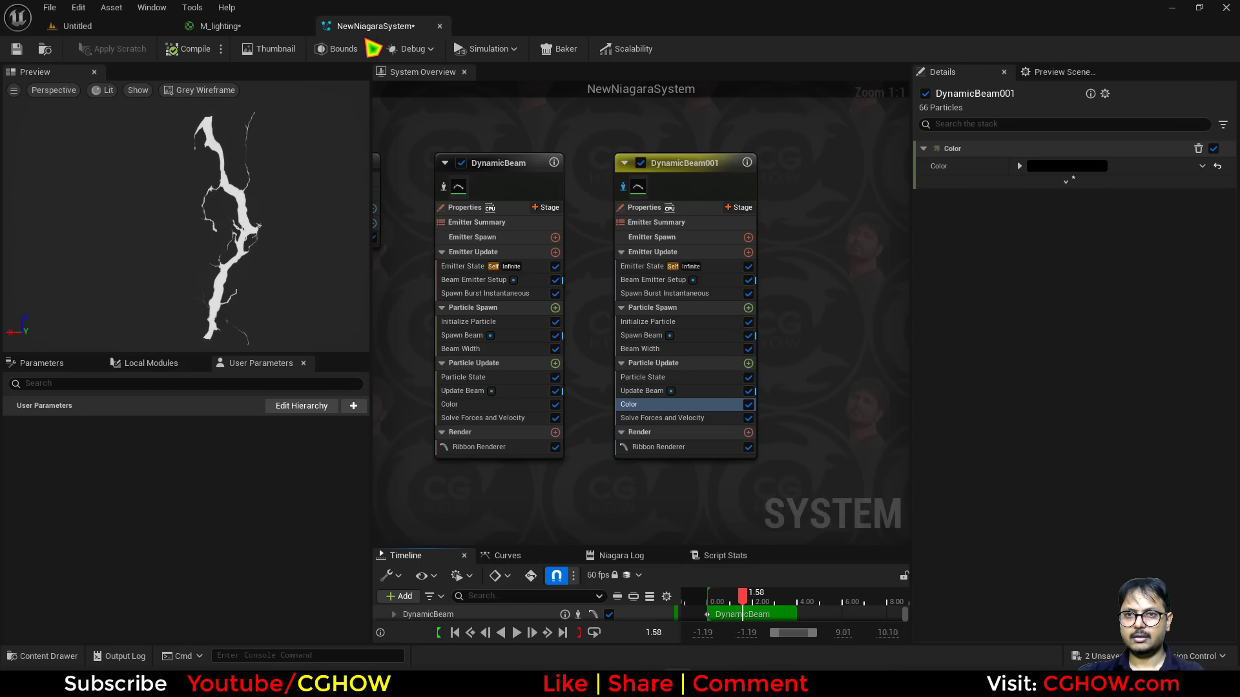
Multiply Particle Color RGB with the texture-based emissive result and feed it into Emissive Color.
left_click(272, 27)
right_click_drag(889, 373, 790, 402)
left_click_drag(561, 287, 679, 224)
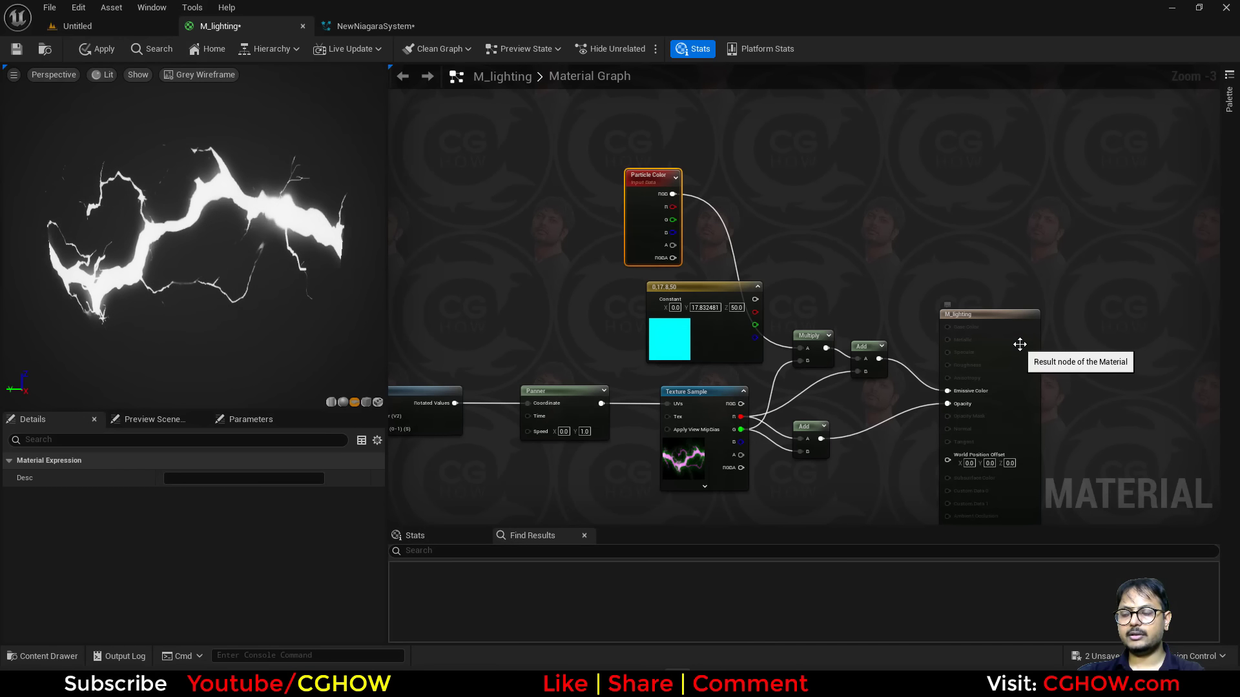
left_click_drag(956, 360, 1031, 317)
scroll(807, 333, "up", 2)
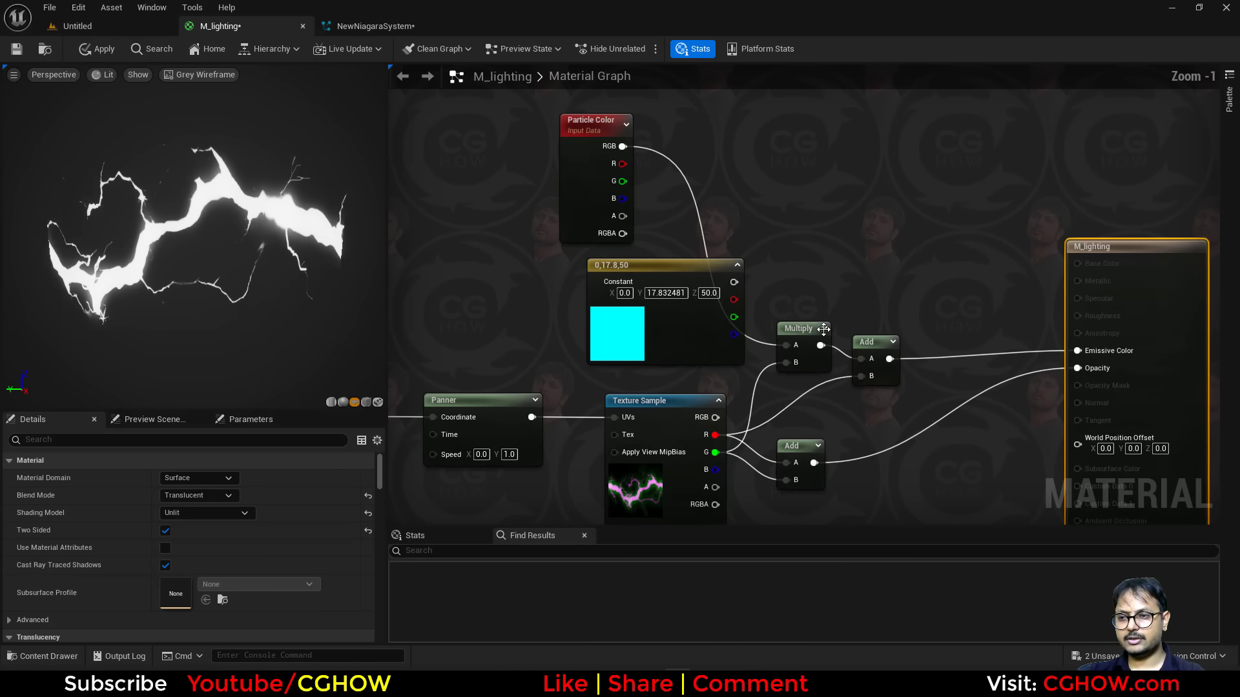
left_click_drag(715, 453, 860, 359)
left_click(804, 329)
left_click_drag(804, 328, 948, 275)
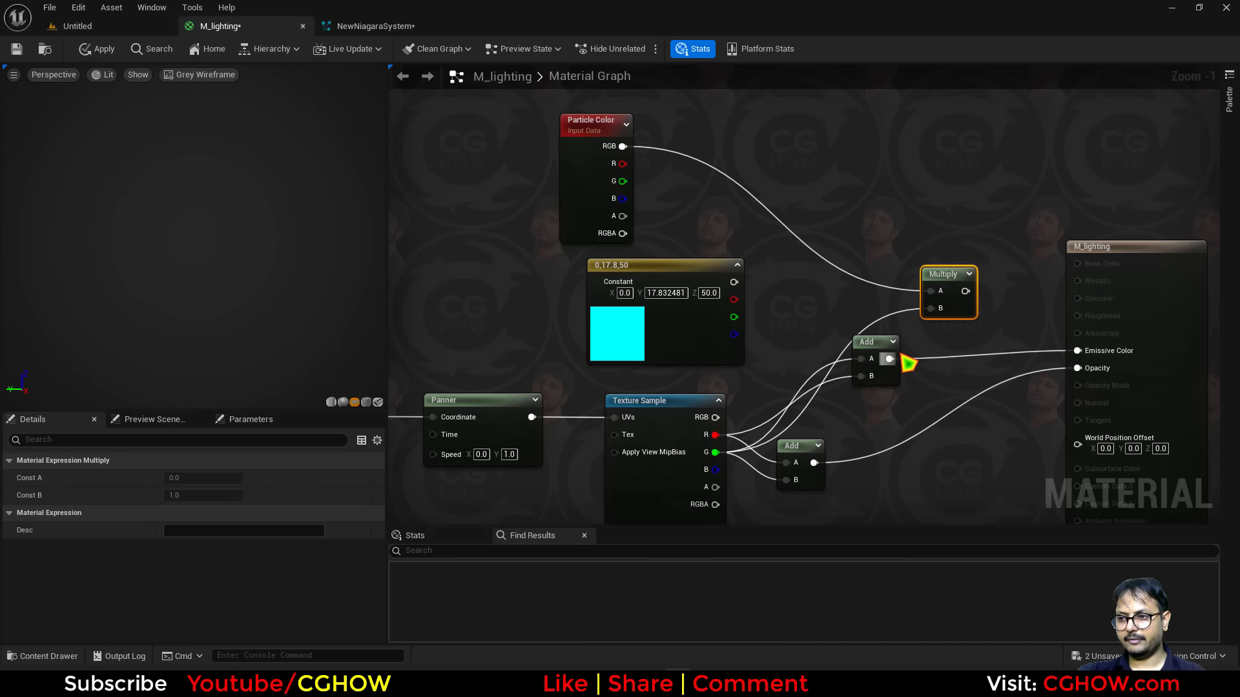
left_click_drag(907, 364, 1077, 351)
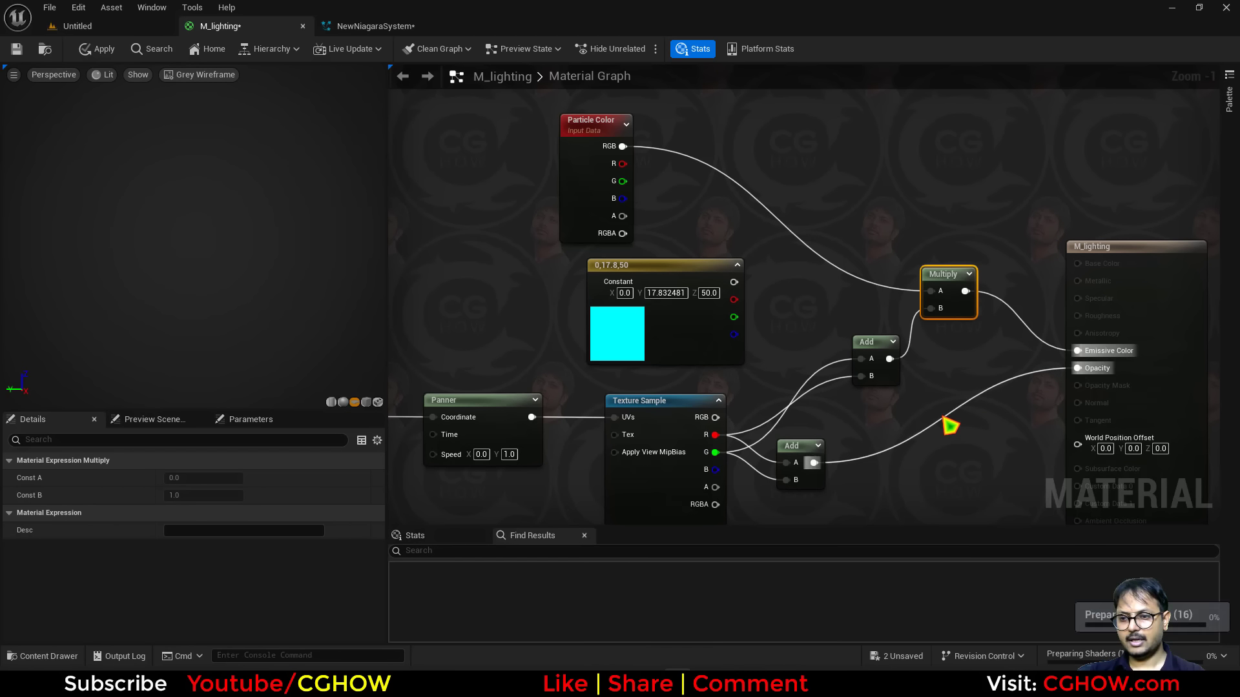
Add a Multiply node combining the opacity result with Particle Color alpha and feed it into Opacity.
right_click_drag(949, 424, 976, 395)
key("m")
left_click(919, 368)
left_click_drag(841, 434, 929, 411)
left_click_drag(928, 393, 1105, 338)
Delete the cyan constant color node and apply the material.
left_click(622, 247)
key("Delete")
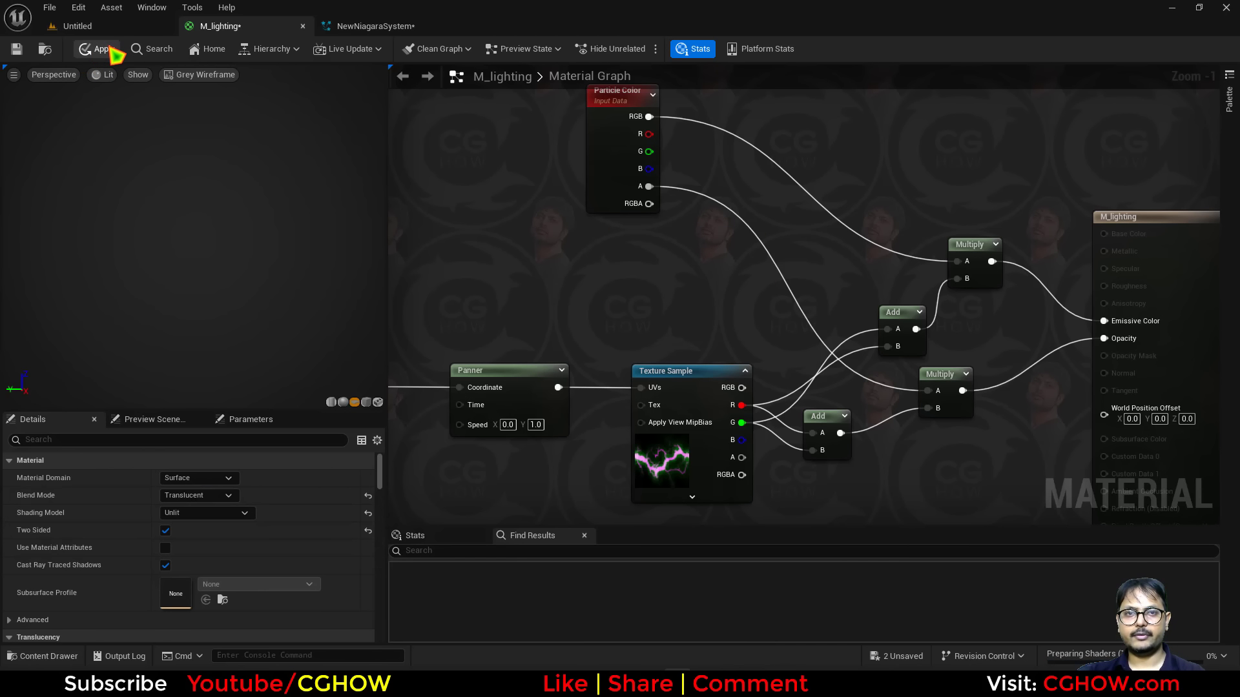
left_click(108, 47)
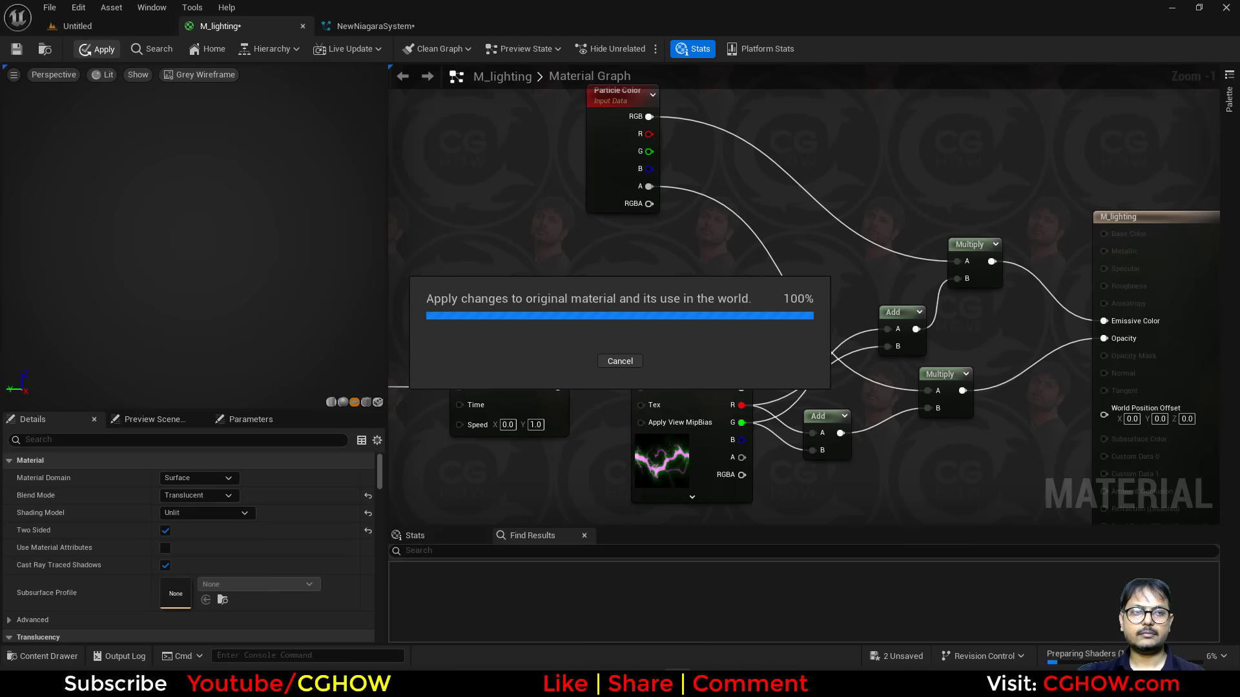
Set the DynamicBeam001 Color module's alpha to about 11.
left_click(352, 26)
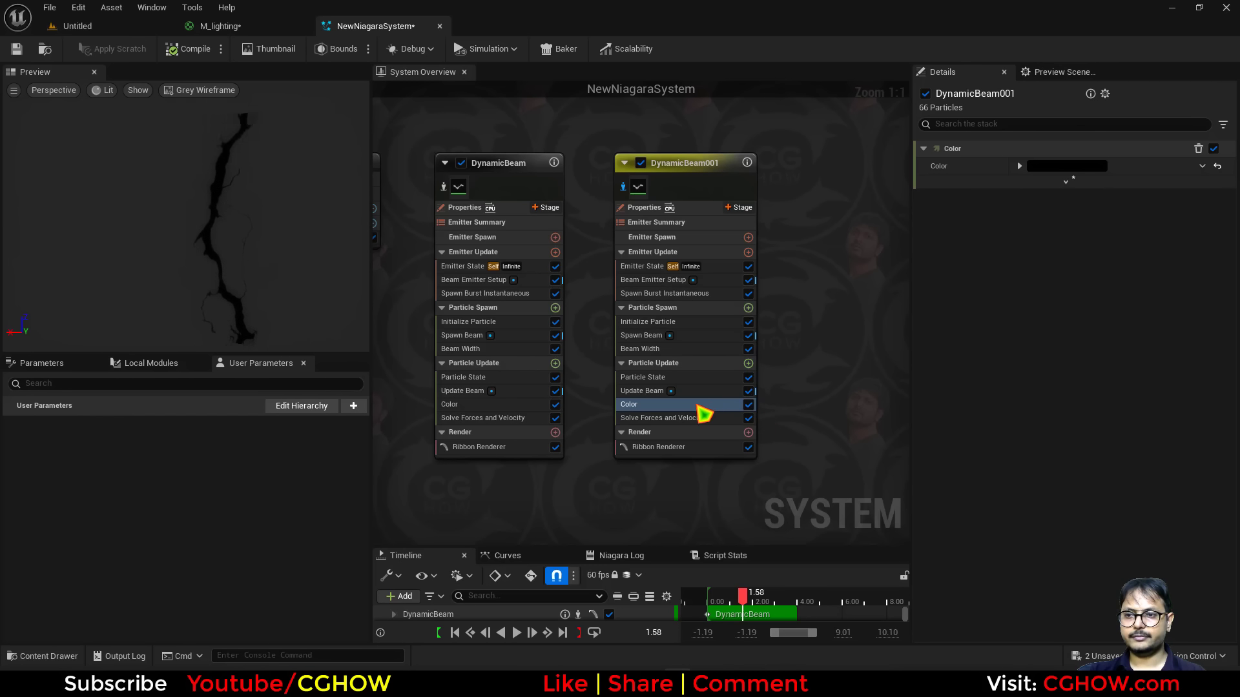
left_click(1019, 166)
left_click(1070, 227)
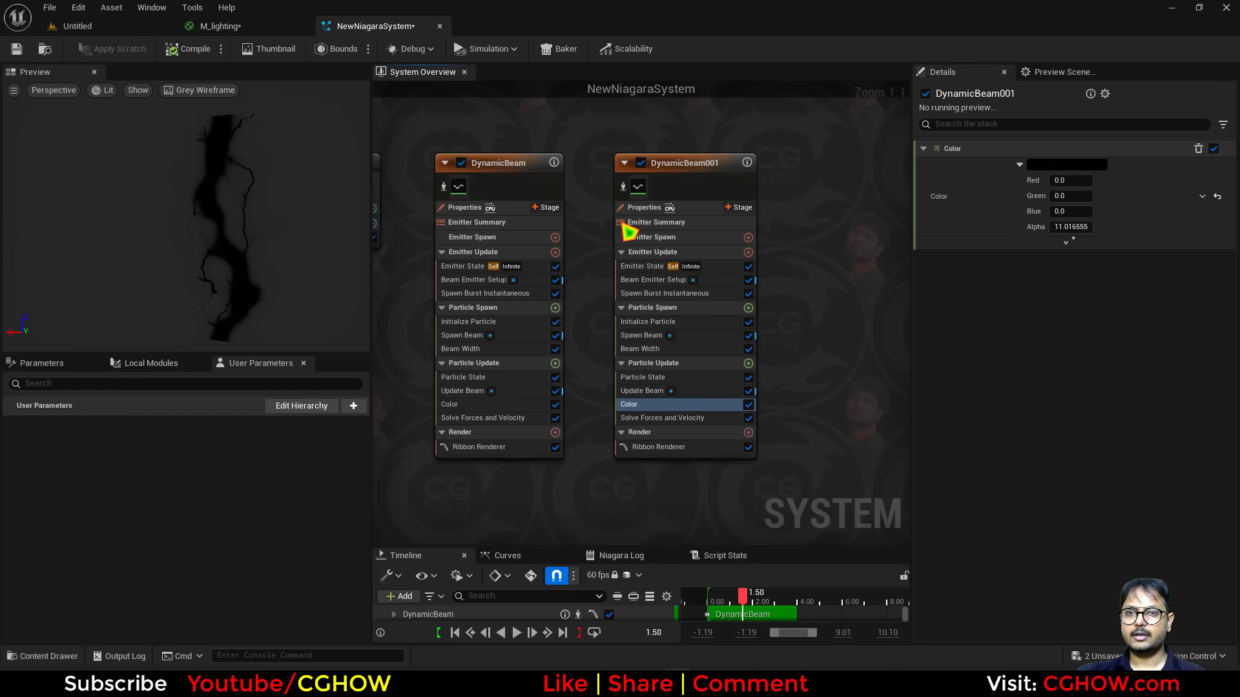
left_click(678, 595)
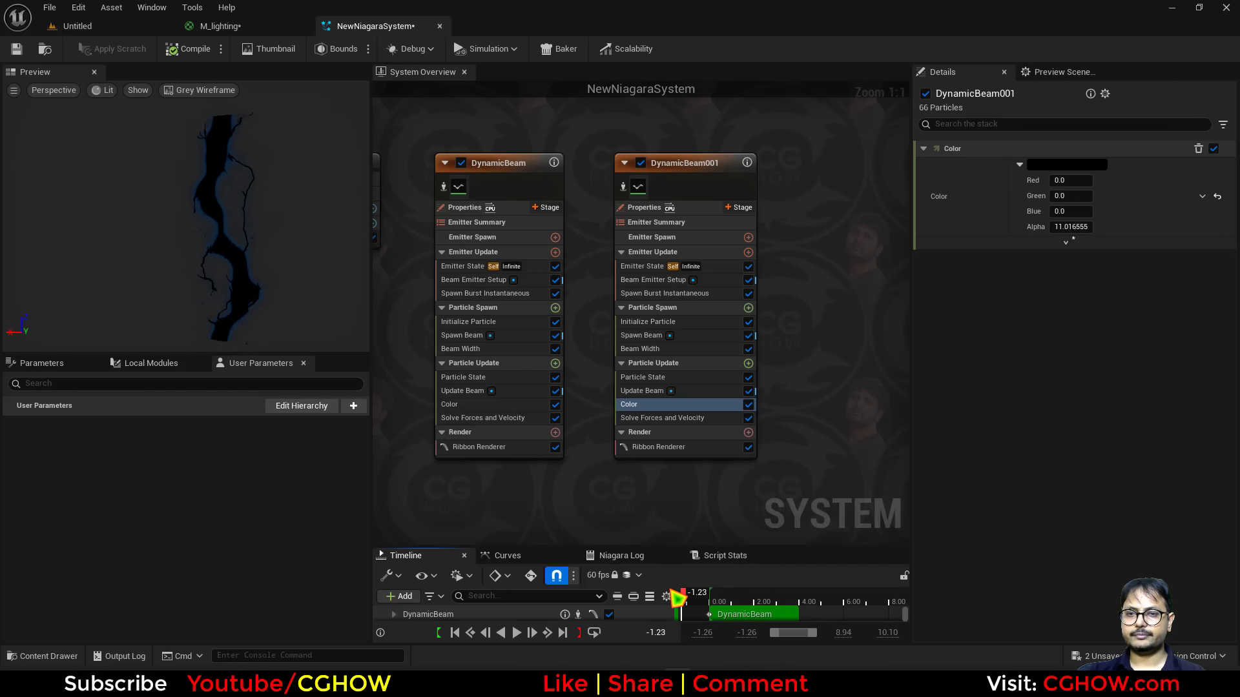
Inspect the DynamicBeam emitter's Ribbon Renderer rendering settings.
left_click(498, 448)
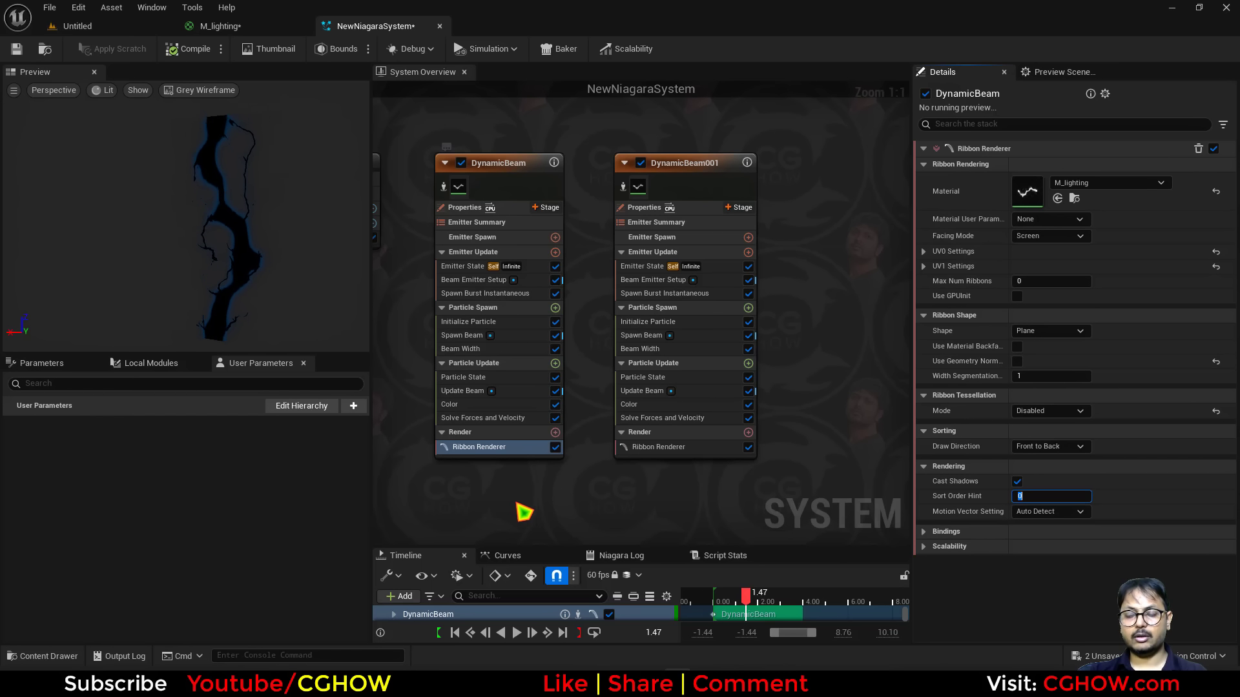
right_click_drag(517, 510, 555, 502)
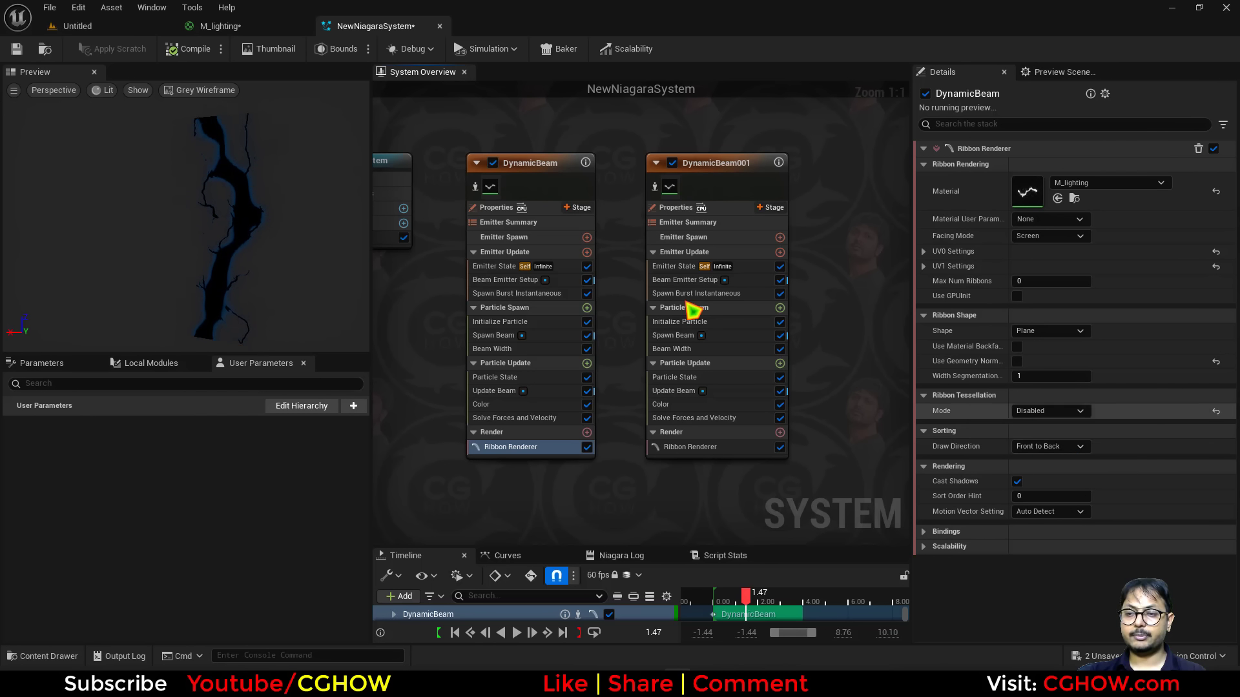
In the lightning material graph, add a CameraOffset node and connect it to World Position Offset.
left_click(218, 26)
scroll(871, 472, "down", 1)
right_click_drag(871, 471, 716, 307)
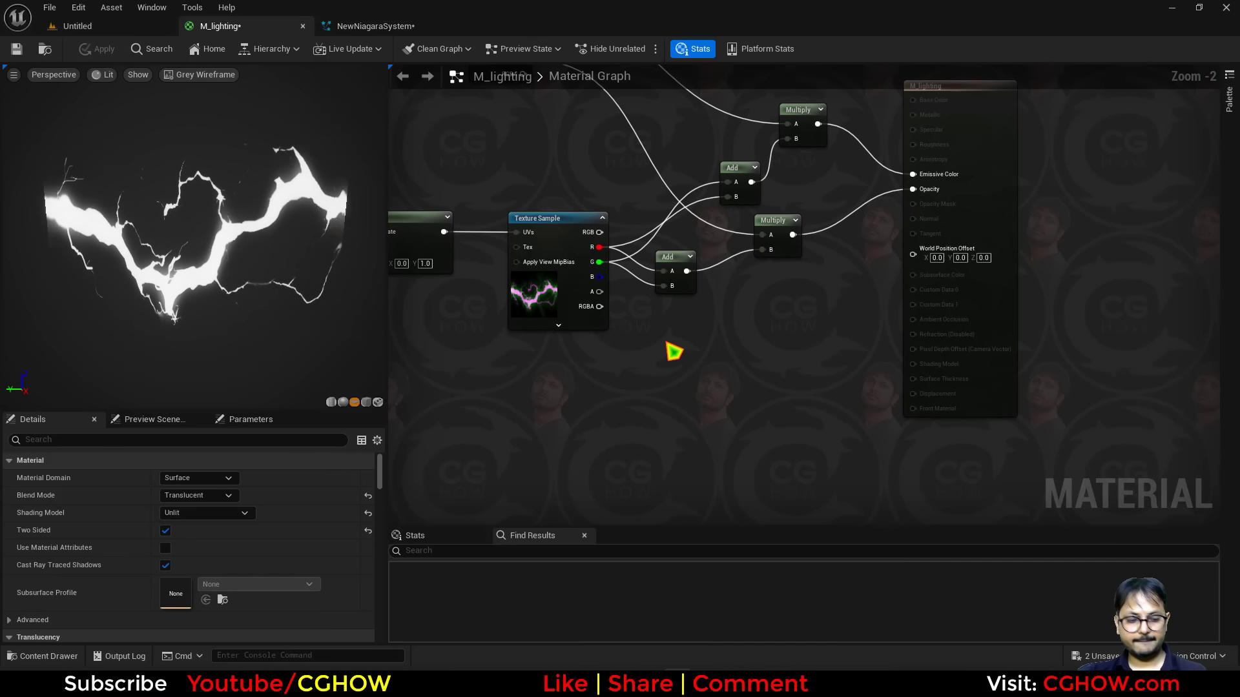
right_click(667, 343)
type("cam,")
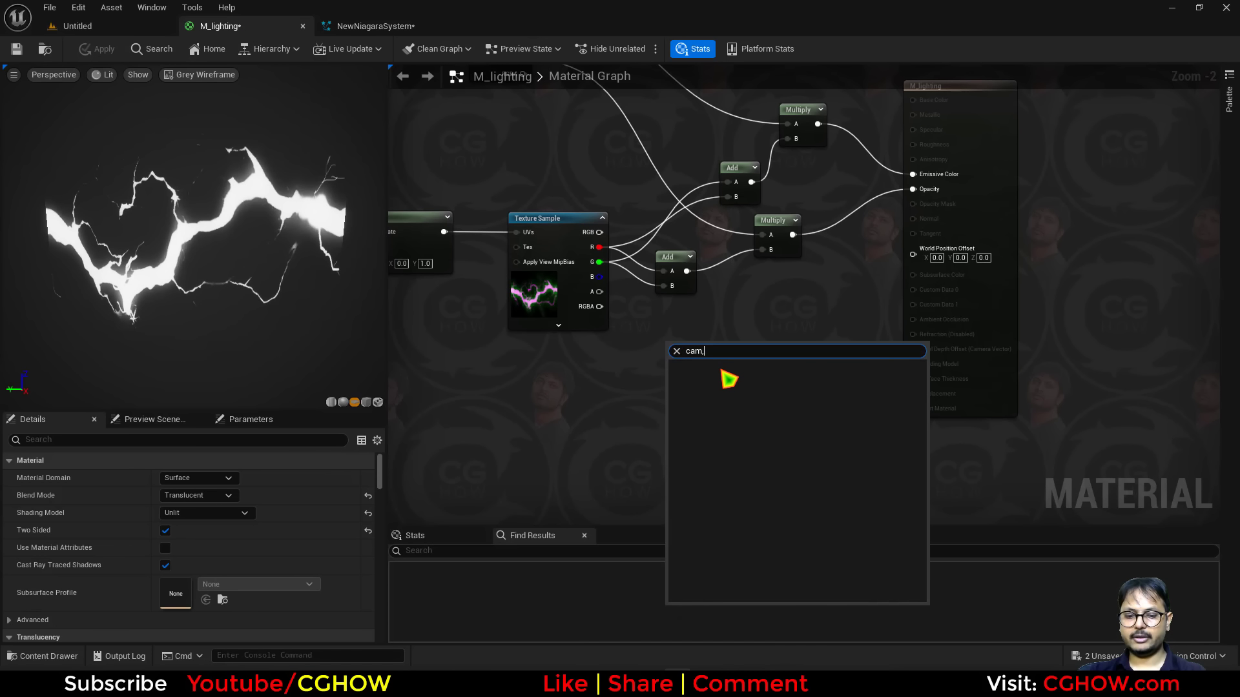
left_click(727, 381)
left_click_drag(802, 361, 939, 262)
scroll(614, 400, "up", 2)
Add a scalar parameter named cam, wire it into the CameraOffset's Offset Amount, and apply the material.
left_click(595, 392)
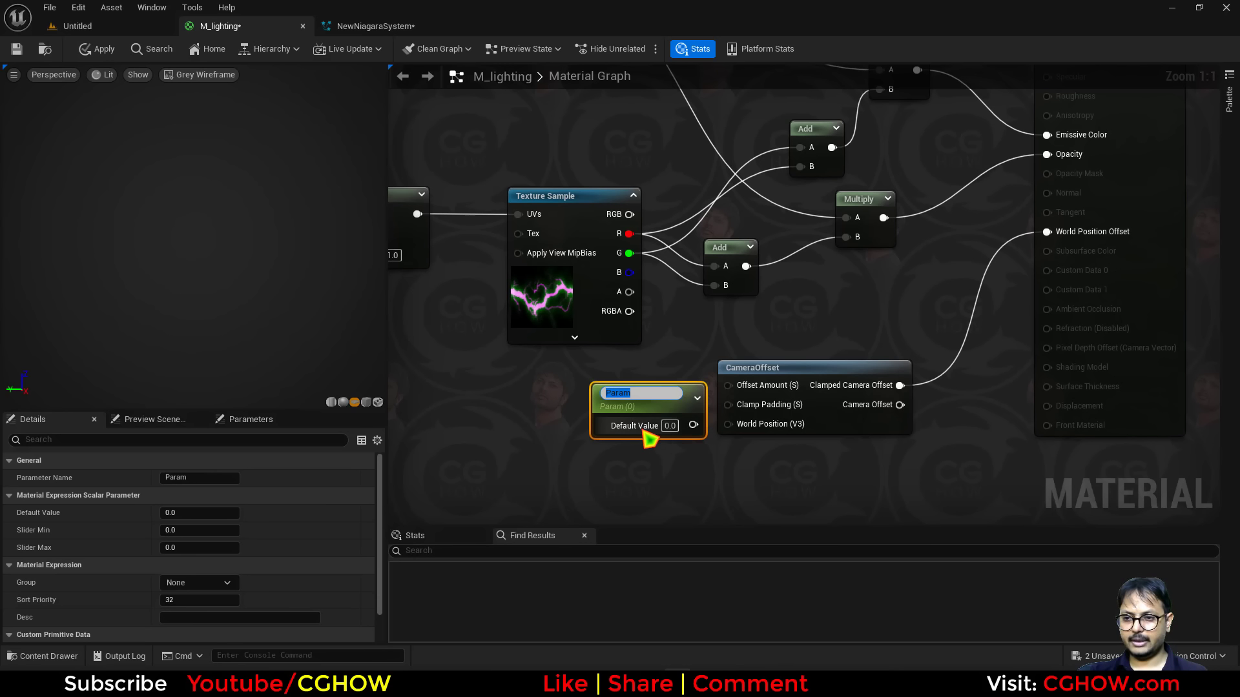
type("cam")
key("Return")
left_click_drag(693, 421, 727, 386)
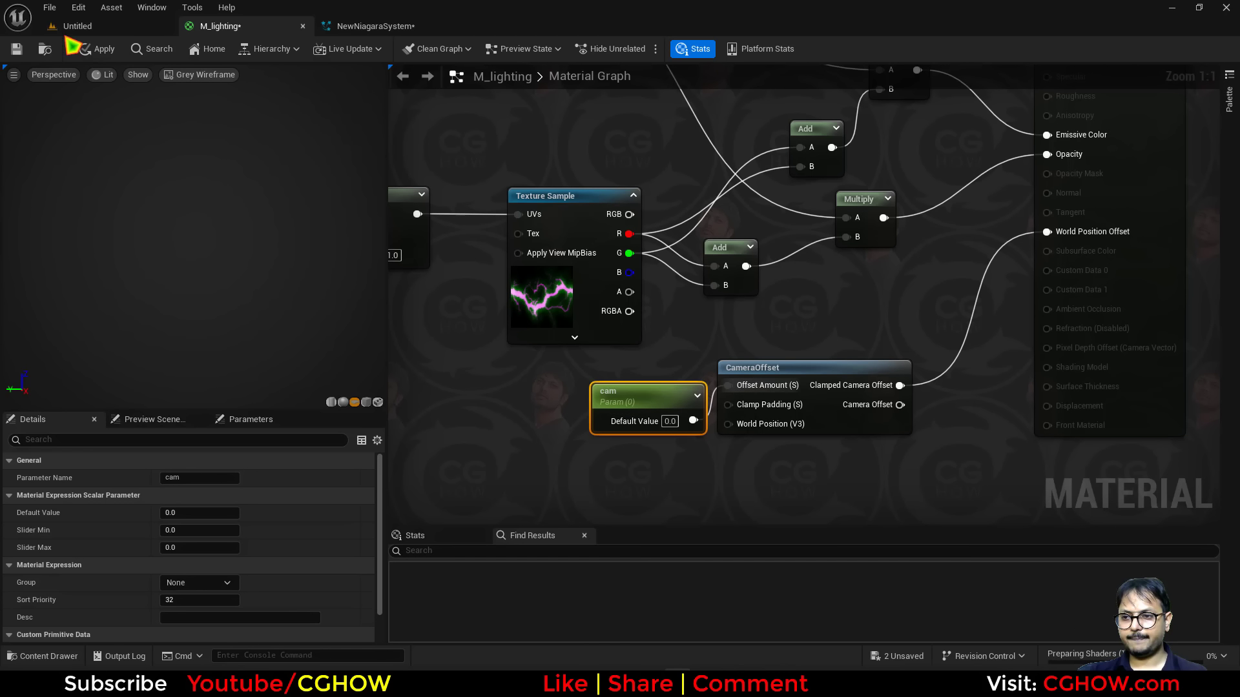
left_click(97, 48)
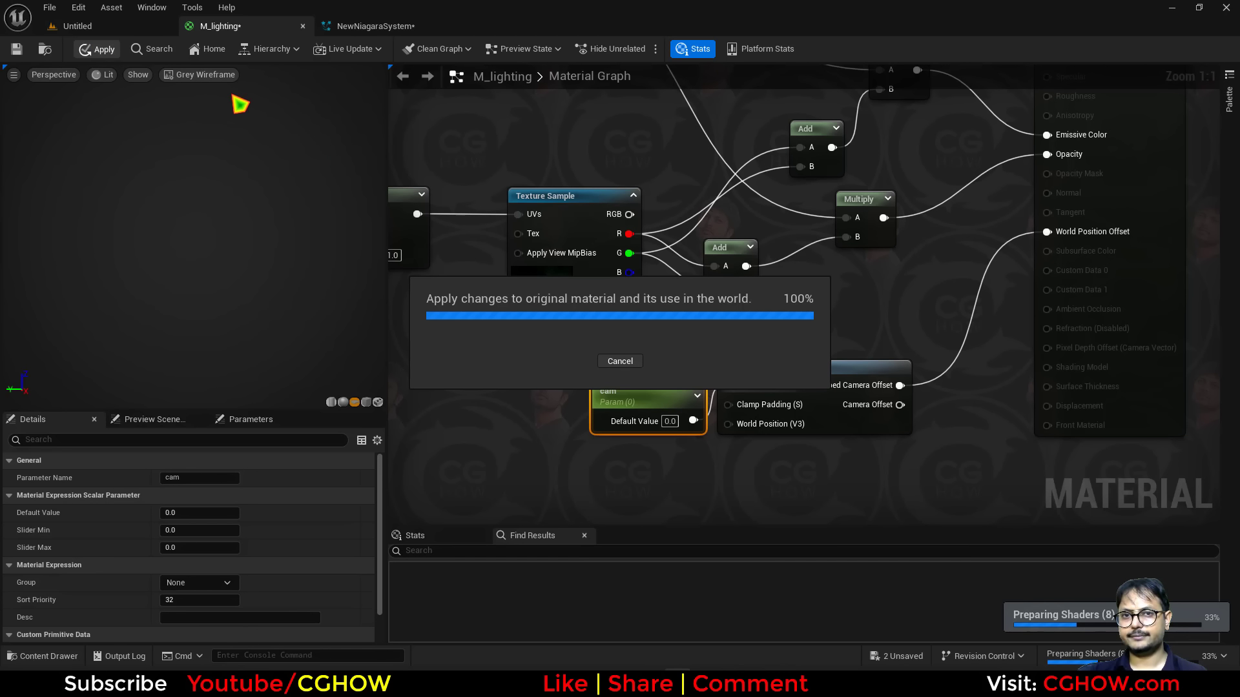
Back in the Niagara system, enable the DynamicBeam preview and set the timeline's playback end time.
left_click(383, 27)
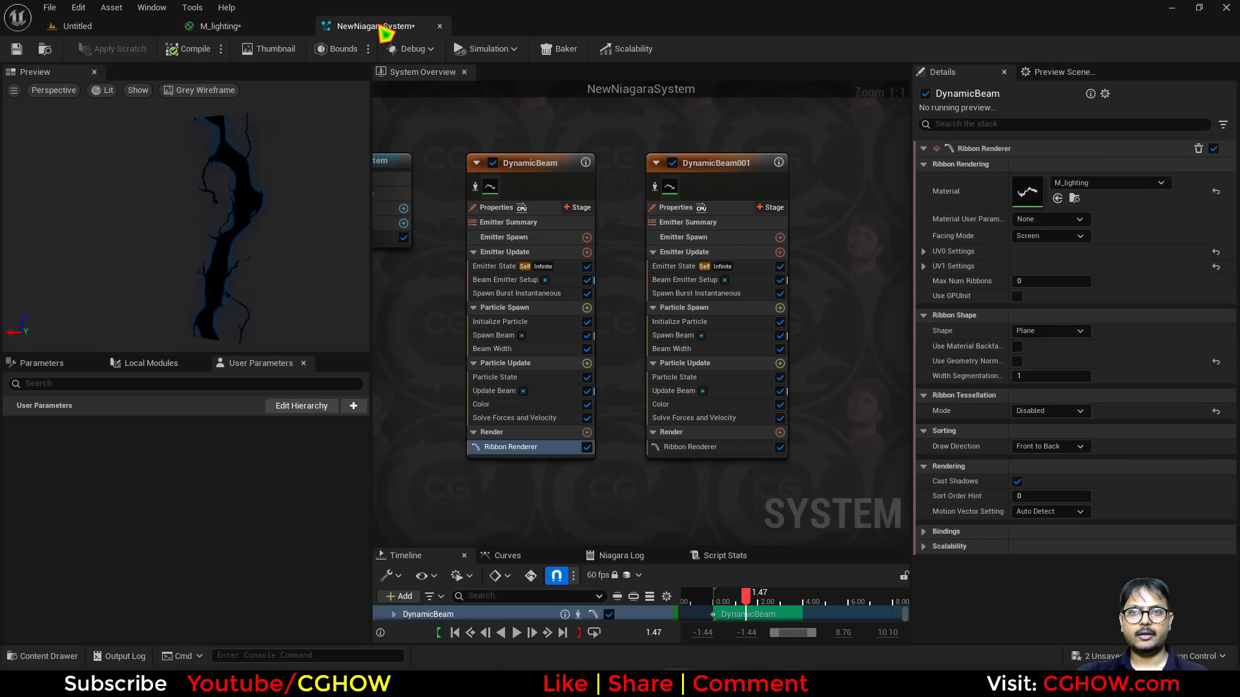
left_click(475, 187)
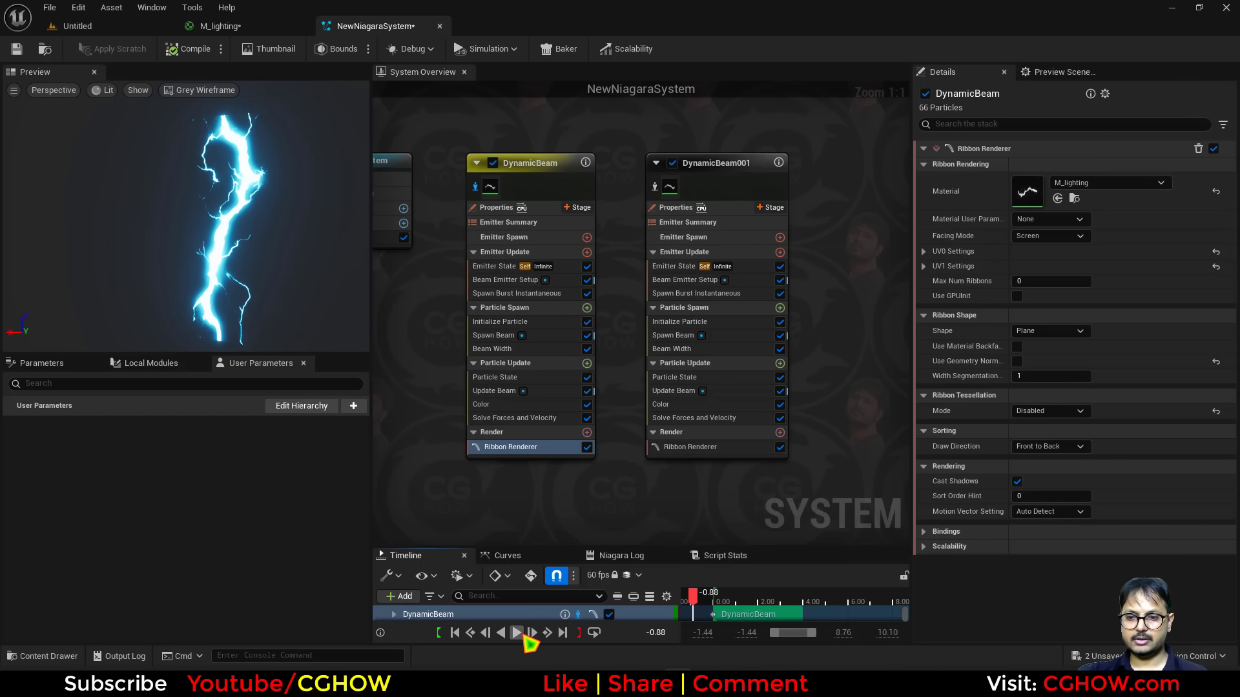
right_click(817, 604)
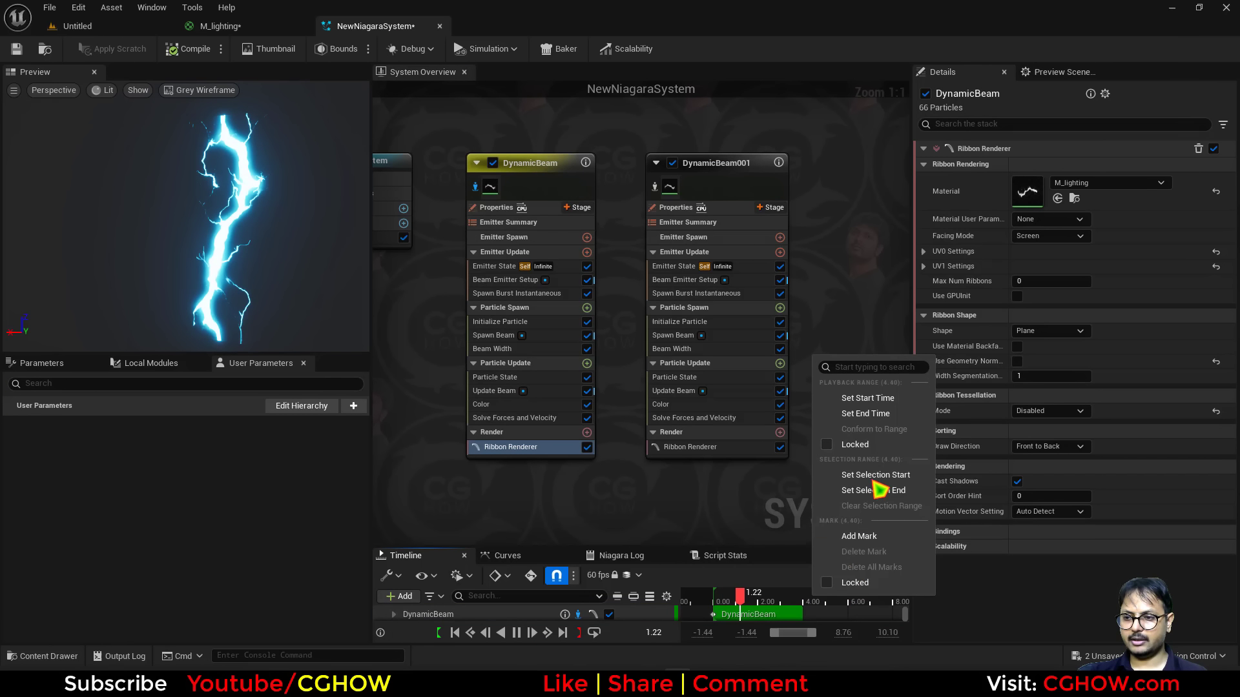
left_click(880, 417)
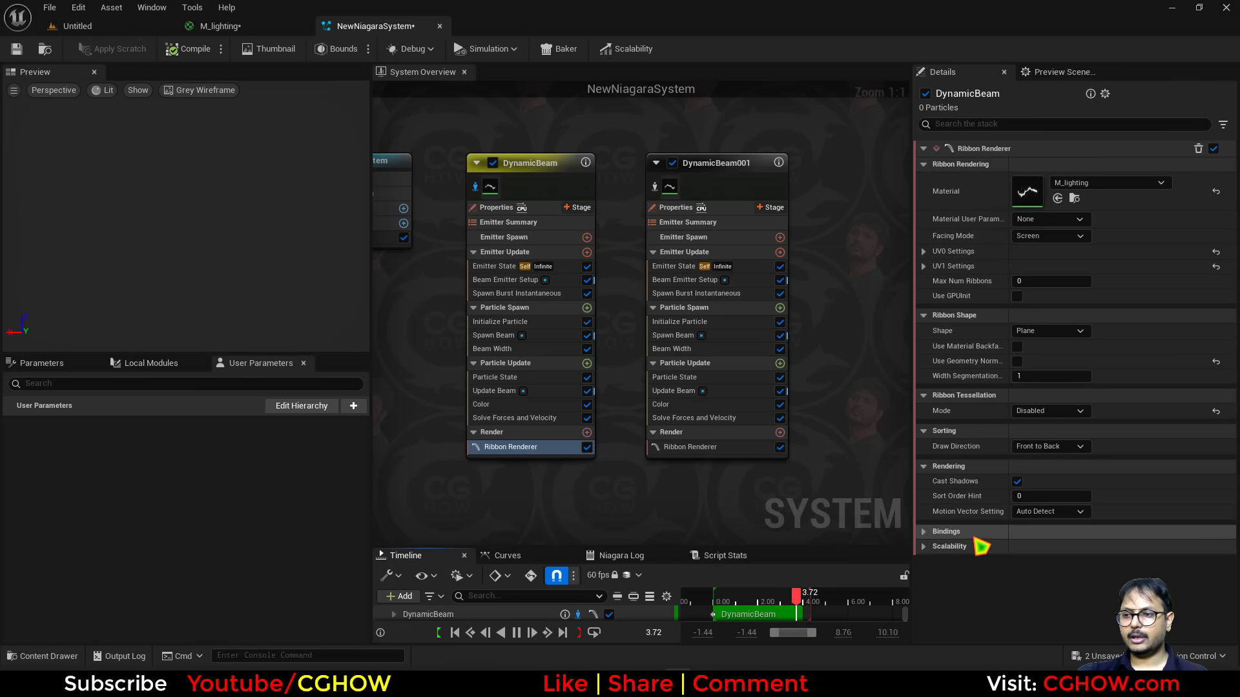
In DynamicBeam's Ribbon Renderer material parameters, add a scalar parameter entry for cam with value 5.
left_click(928, 536)
scroll(1032, 509, "down", 5)
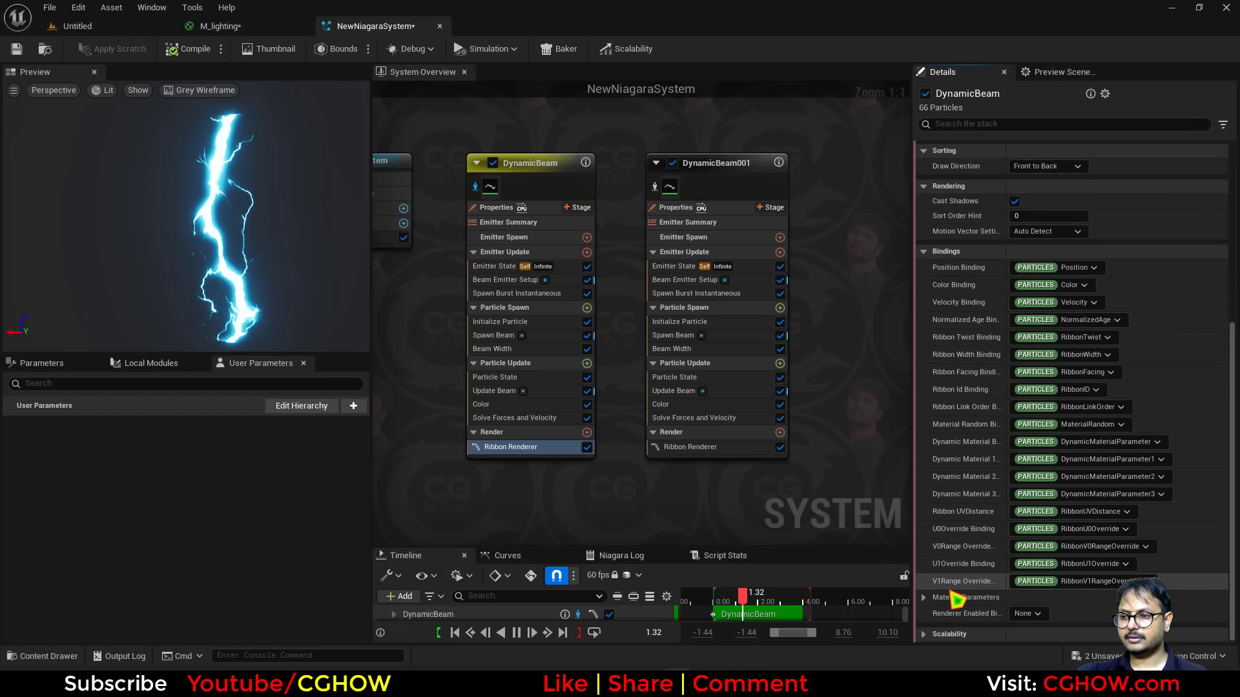
left_click(927, 598)
scroll(1014, 589, "down", 2)
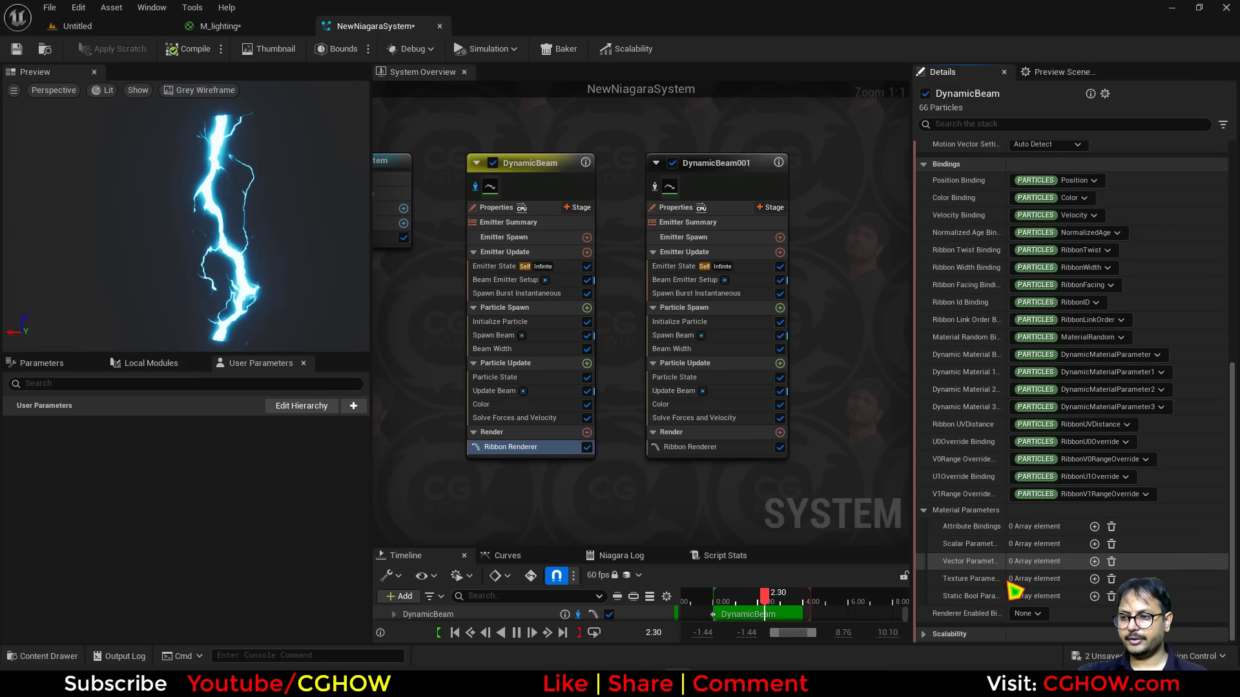
left_click(1094, 544)
scroll(1036, 589, "down", 1)
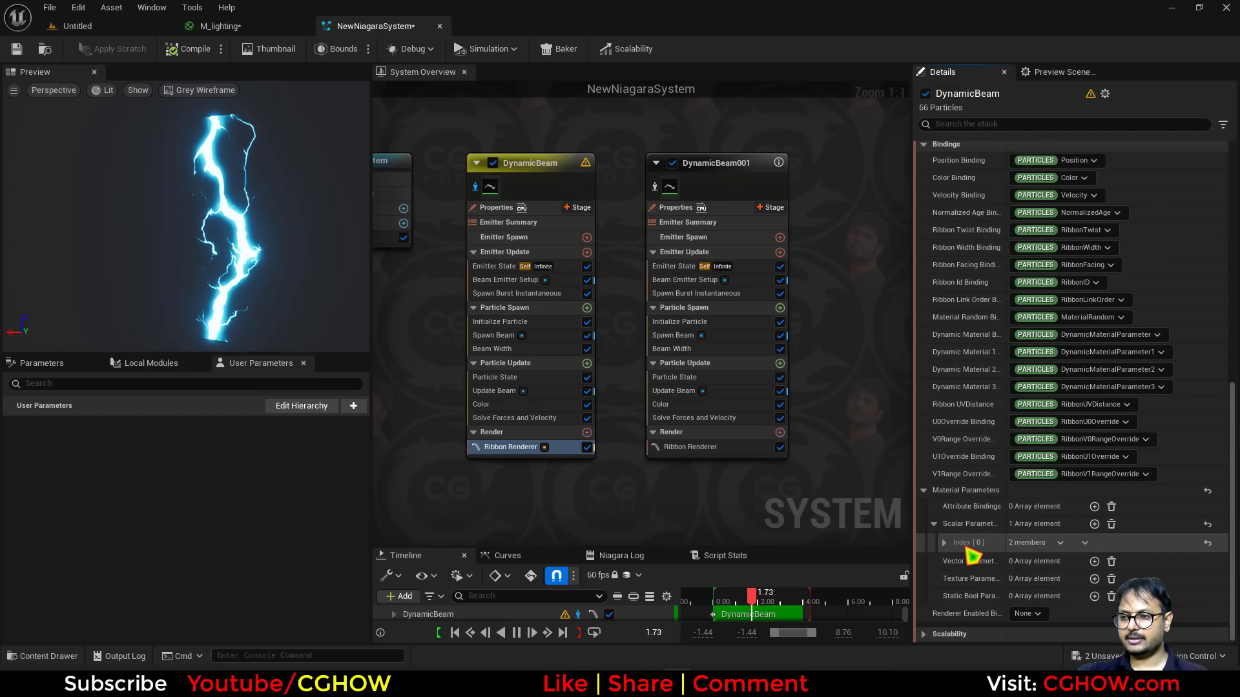
left_click(945, 545)
left_click(1056, 560)
left_click(1051, 586)
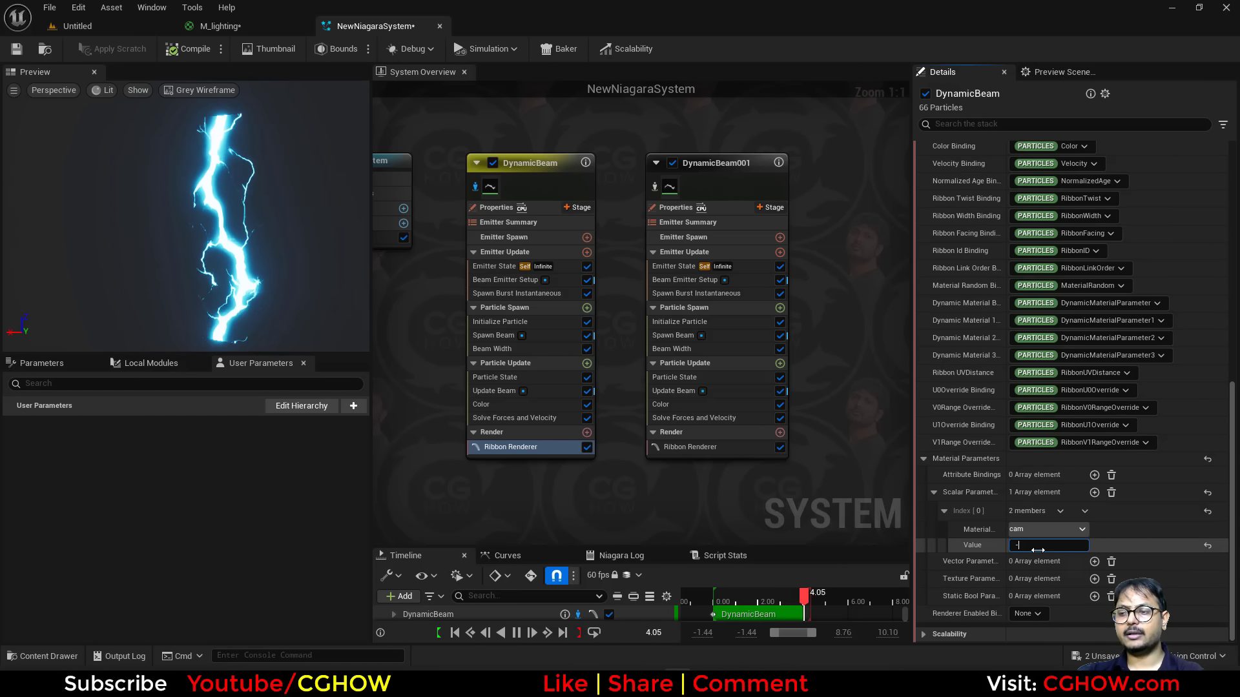
type("5")
key("Return")
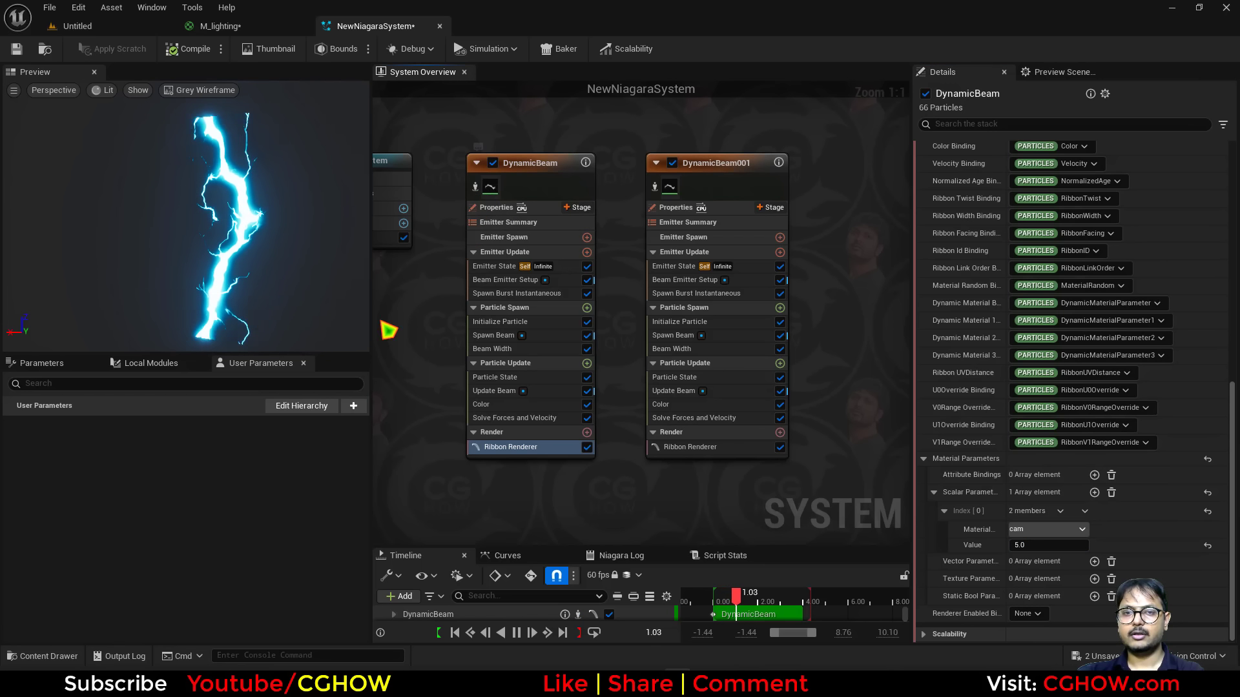
Set the DynamicBeam001 Color module's alpha to about 112.6.
left_click(655, 187)
left_click(655, 188)
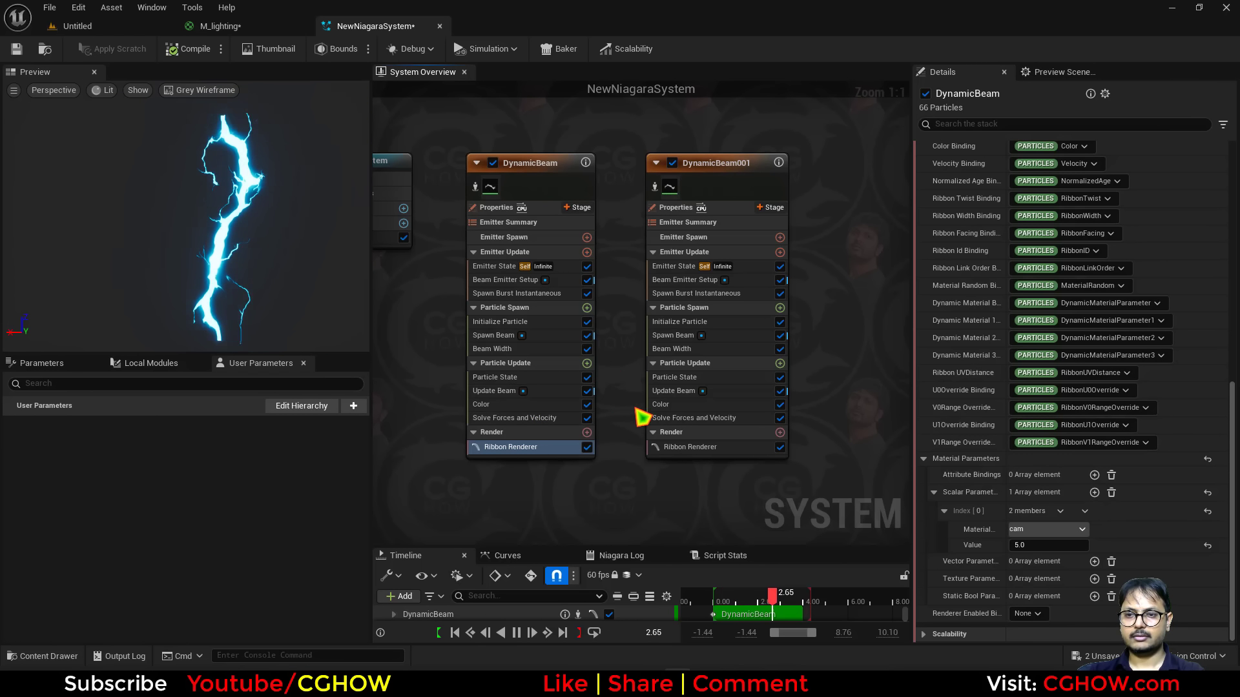
left_click(669, 404)
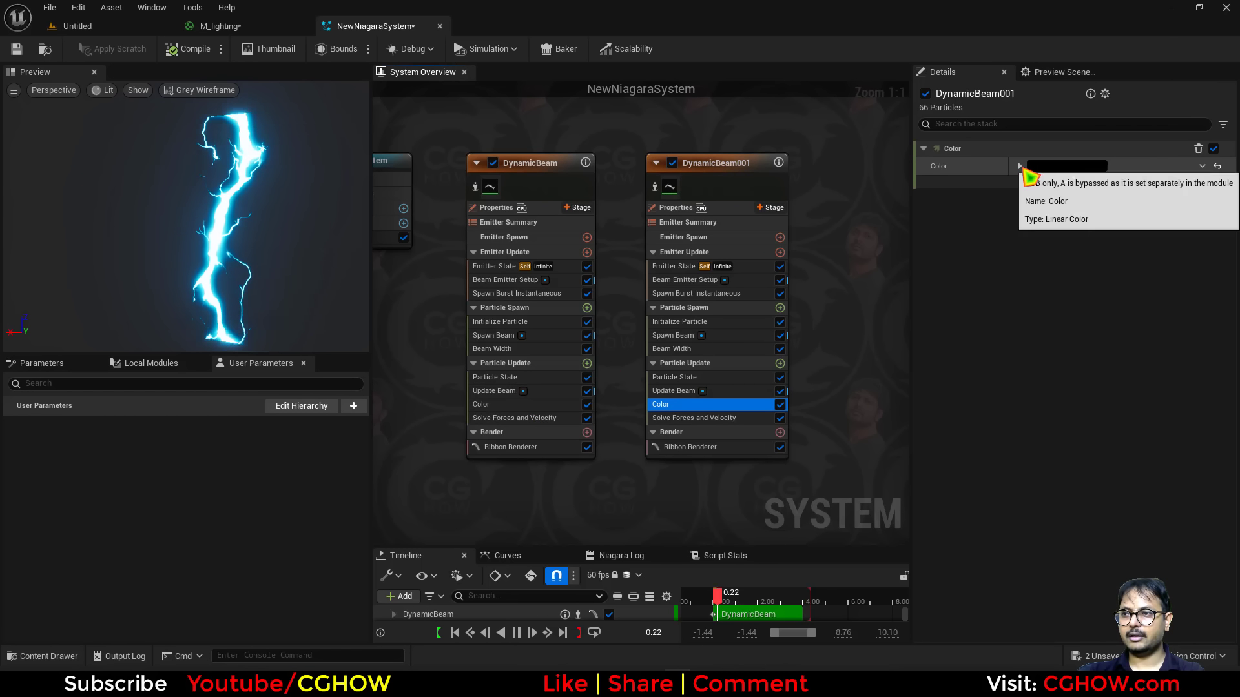
left_click(1019, 166)
left_click_drag(1073, 227, 1097, 227)
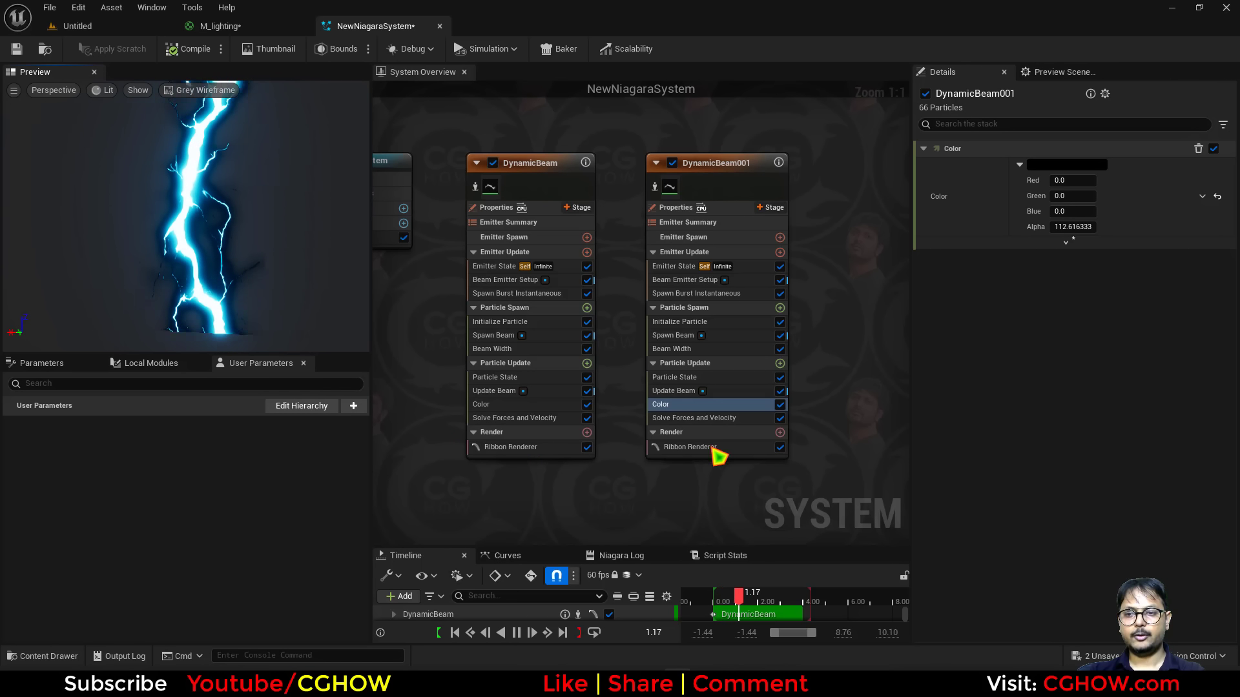
Set DynamicBeam's Beam End to Random Range Vector with Z at 300 for both minimum and maximum.
right_click_drag(524, 477, 532, 490)
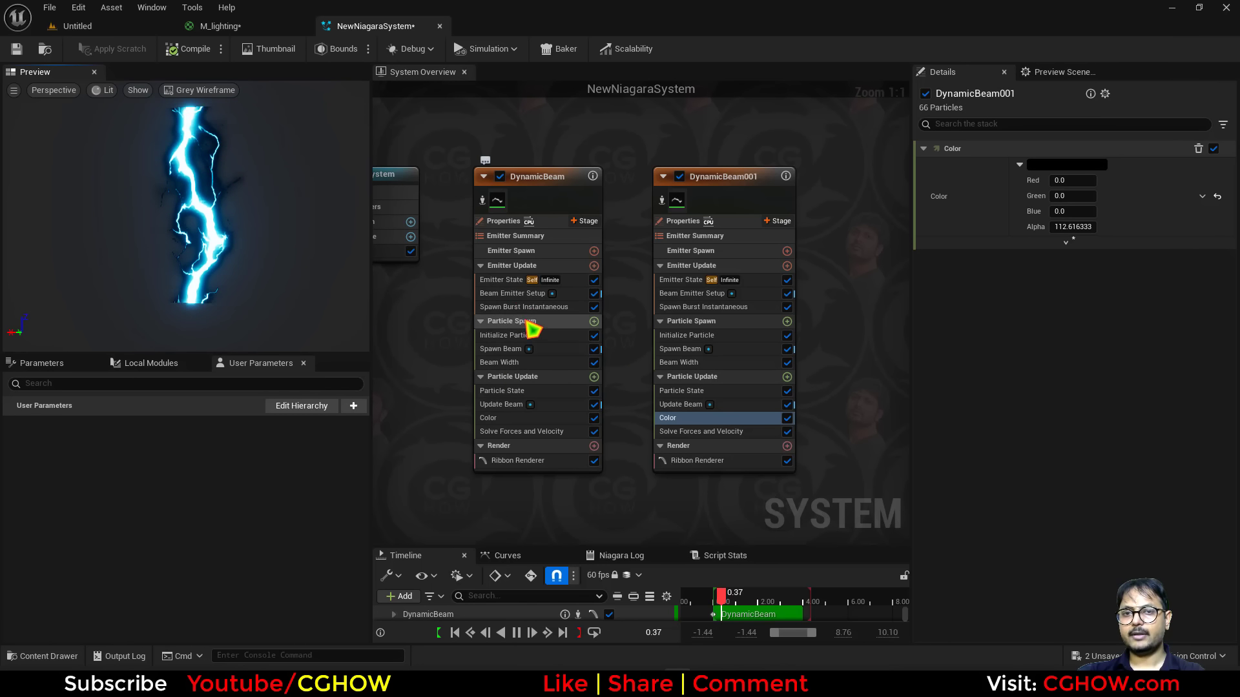
left_click(512, 293)
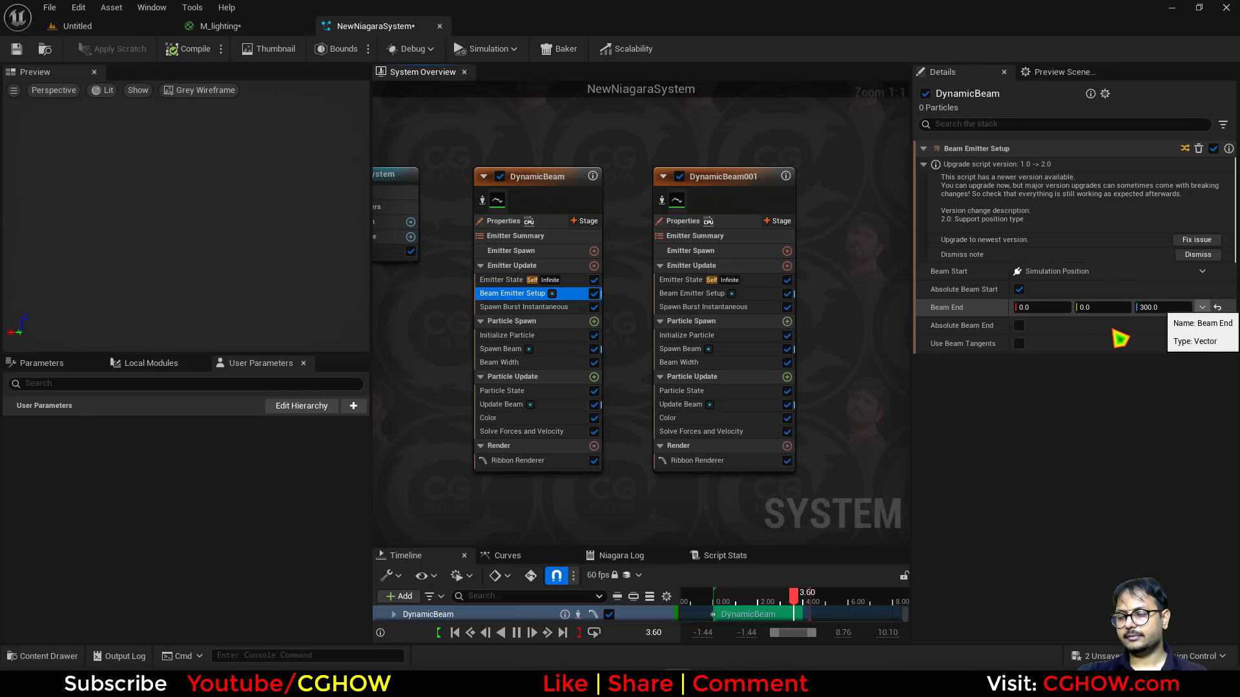
left_click(1218, 308)
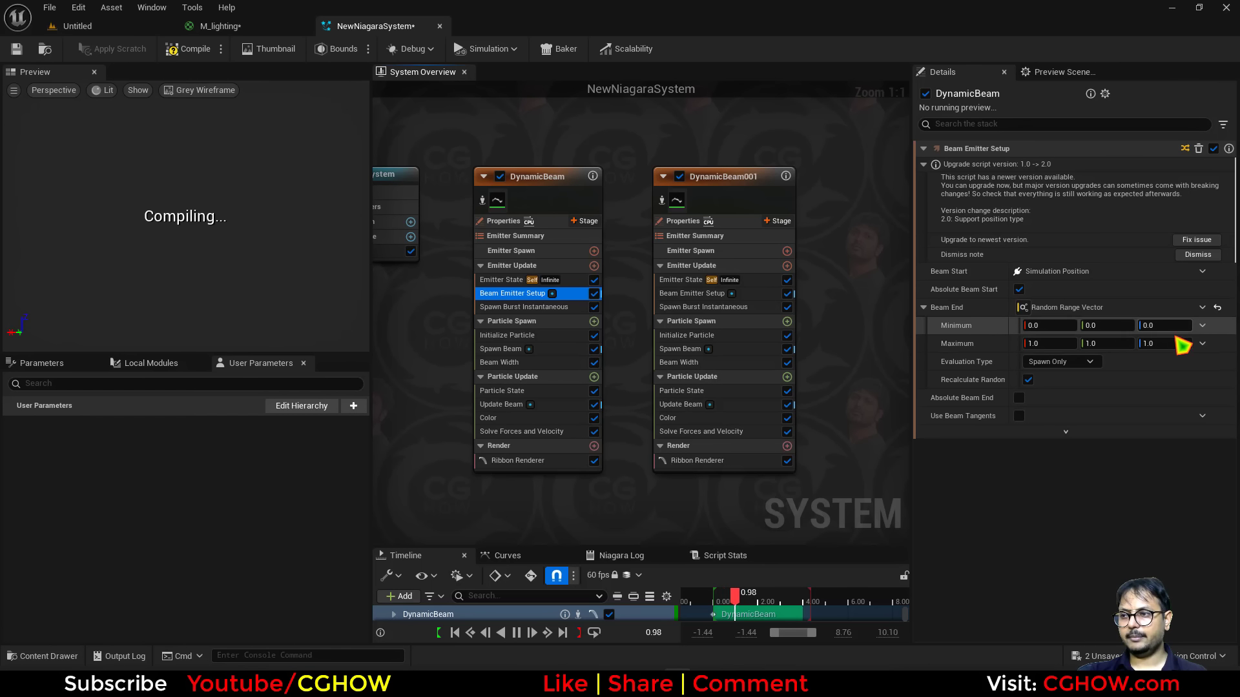
type("300")
left_click(1162, 325)
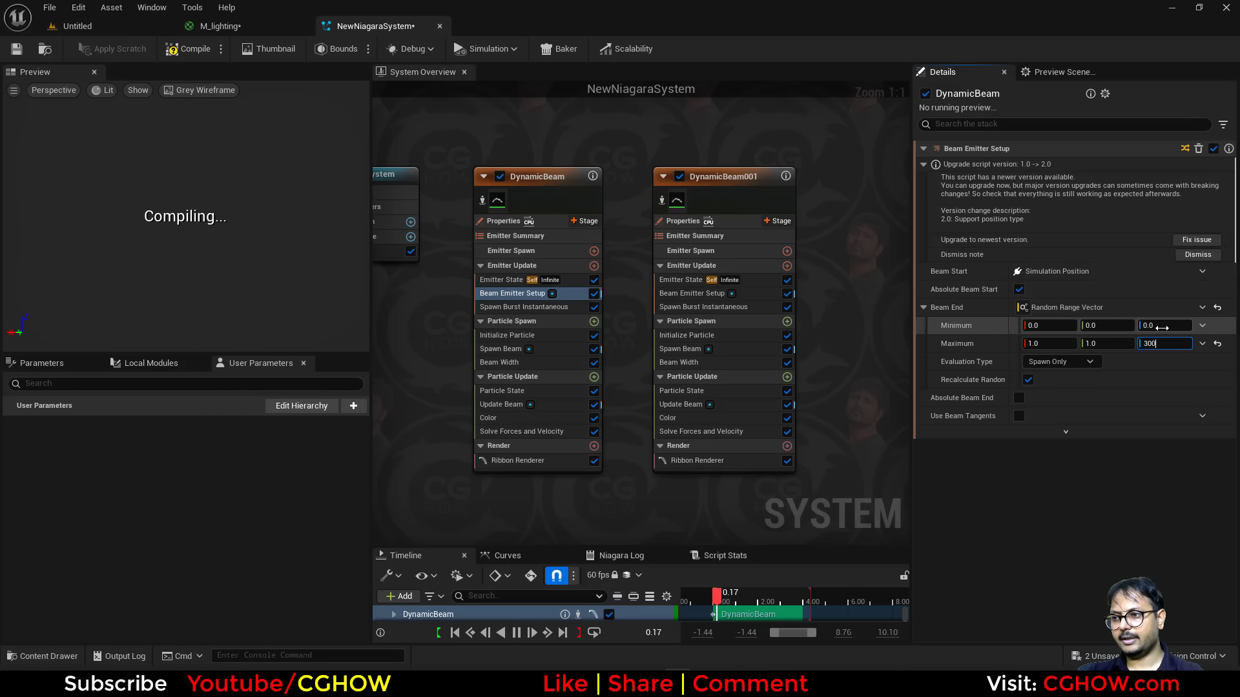
type("300")
Set the Beam End range's X and Y to -200 for the minimum and 200 for the maximum.
left_click(1106, 344)
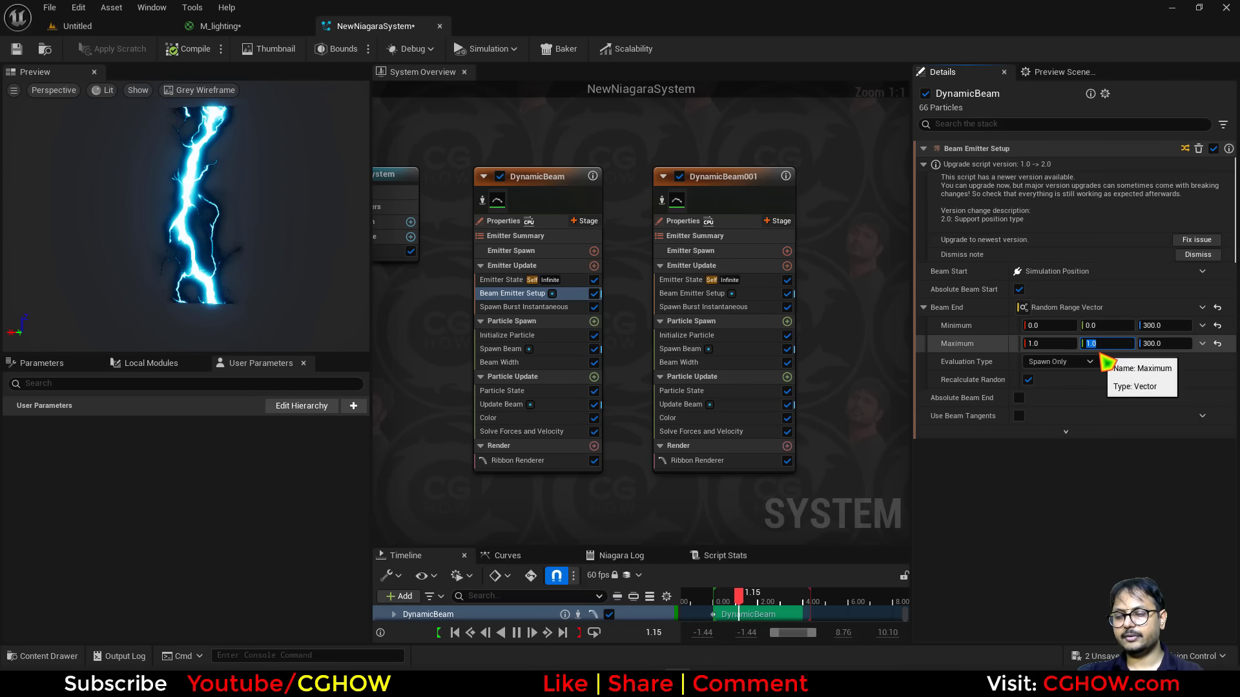
type("200")
left_click(1056, 346)
type("200")
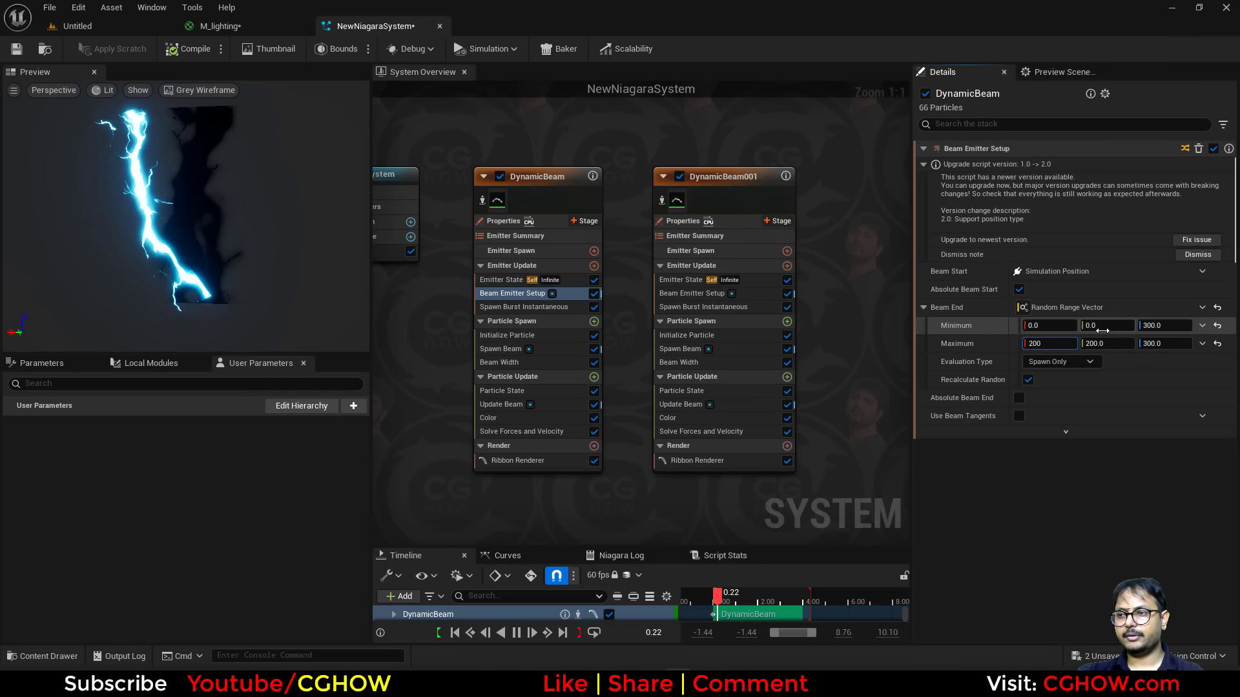
left_click(1101, 329)
type("-200")
left_click(1050, 326)
type("-200")
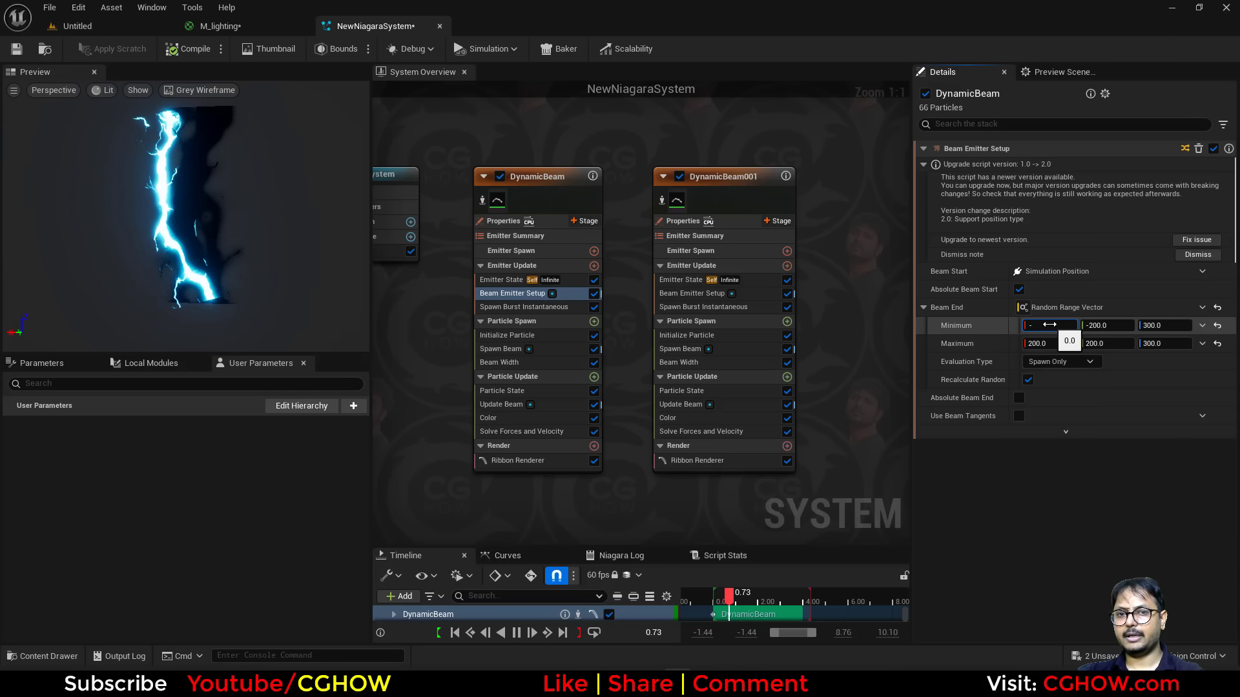
key("Return")
Set DynamicBeam's Initialize Particle lifetime mode to Random with Lifetime Min 0.1 and Lifetime Max 0.2.
left_click(504, 280)
left_click(1050, 253)
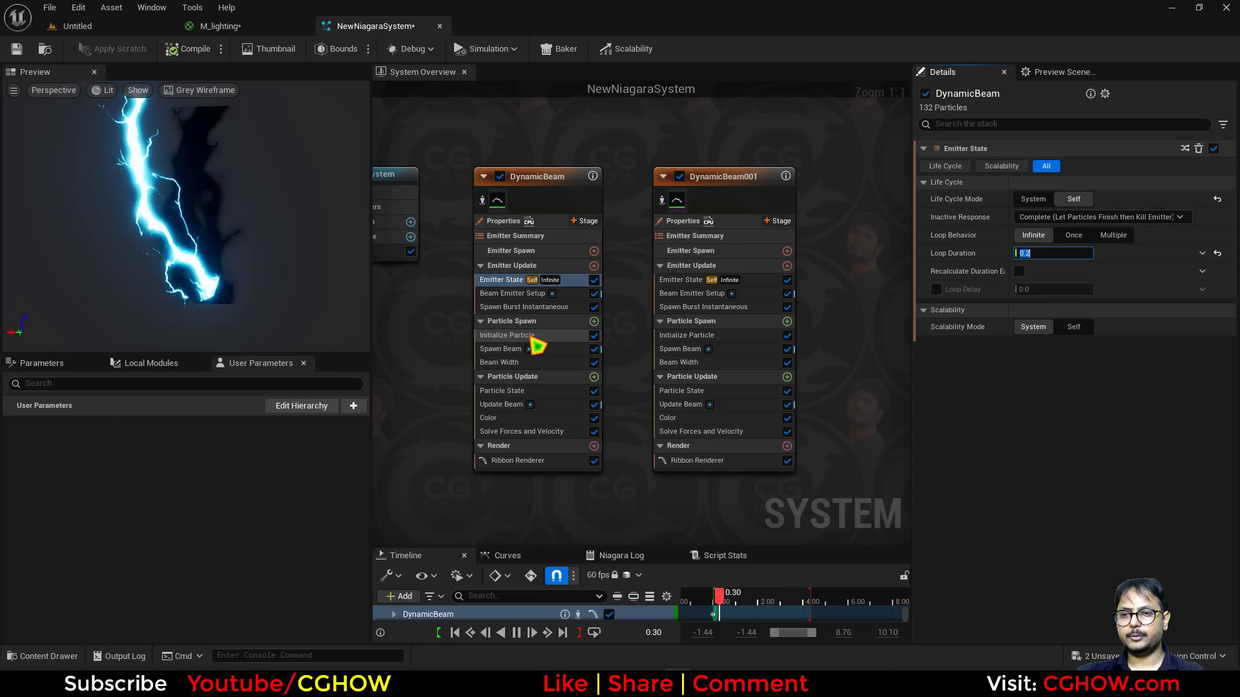
left_click(536, 336)
left_click(1036, 217)
left_click(1069, 235)
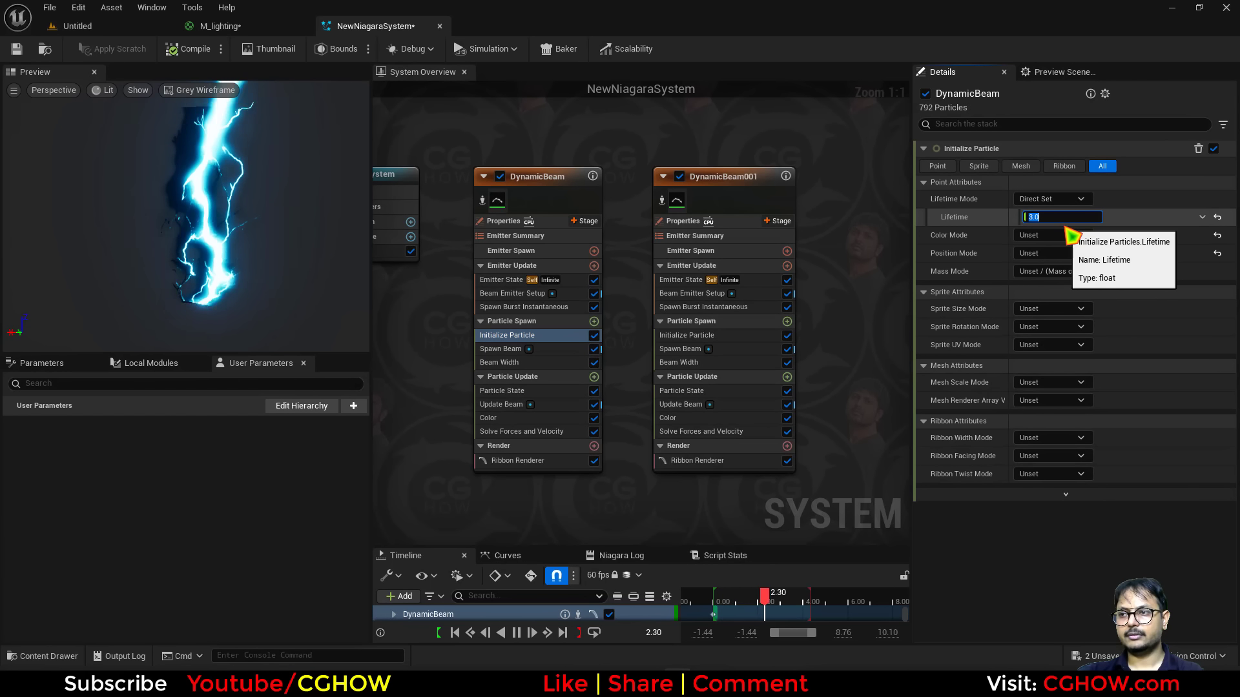
left_click(1059, 199)
left_click(1045, 233)
left_click(1062, 235)
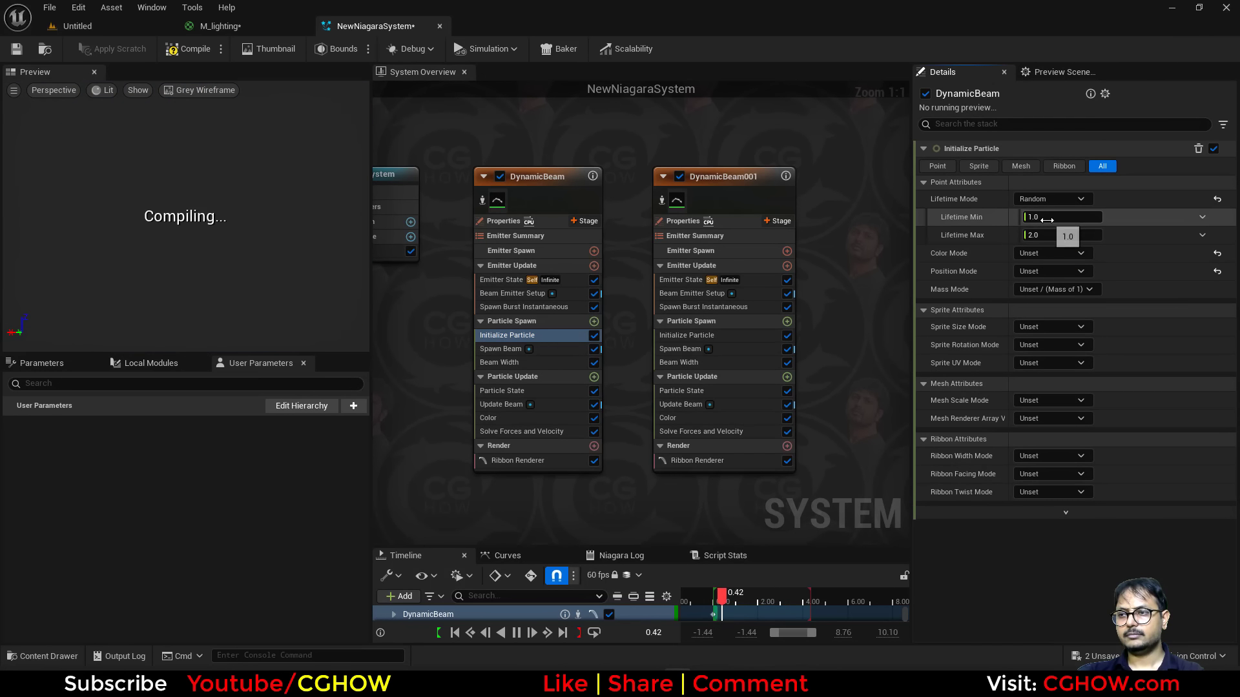
type(".2")
key("Return")
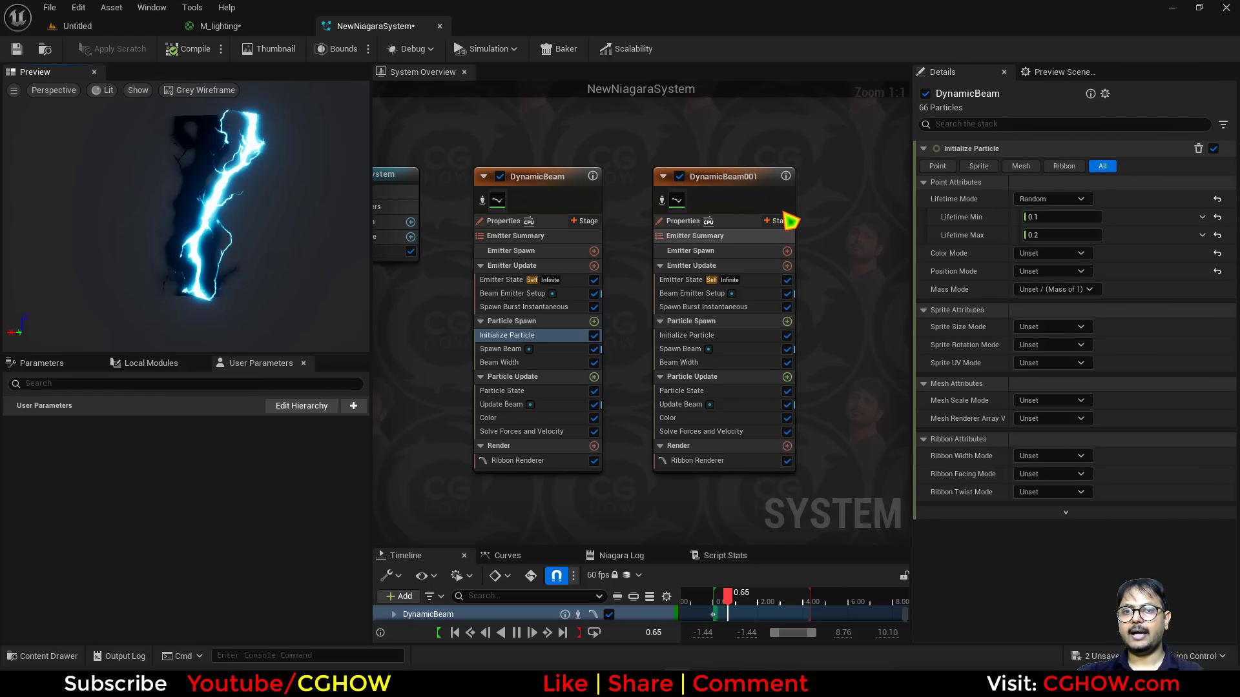
Delete the DynamicBeam001 emitter from the system.
left_click(512, 294)
left_click(1018, 289)
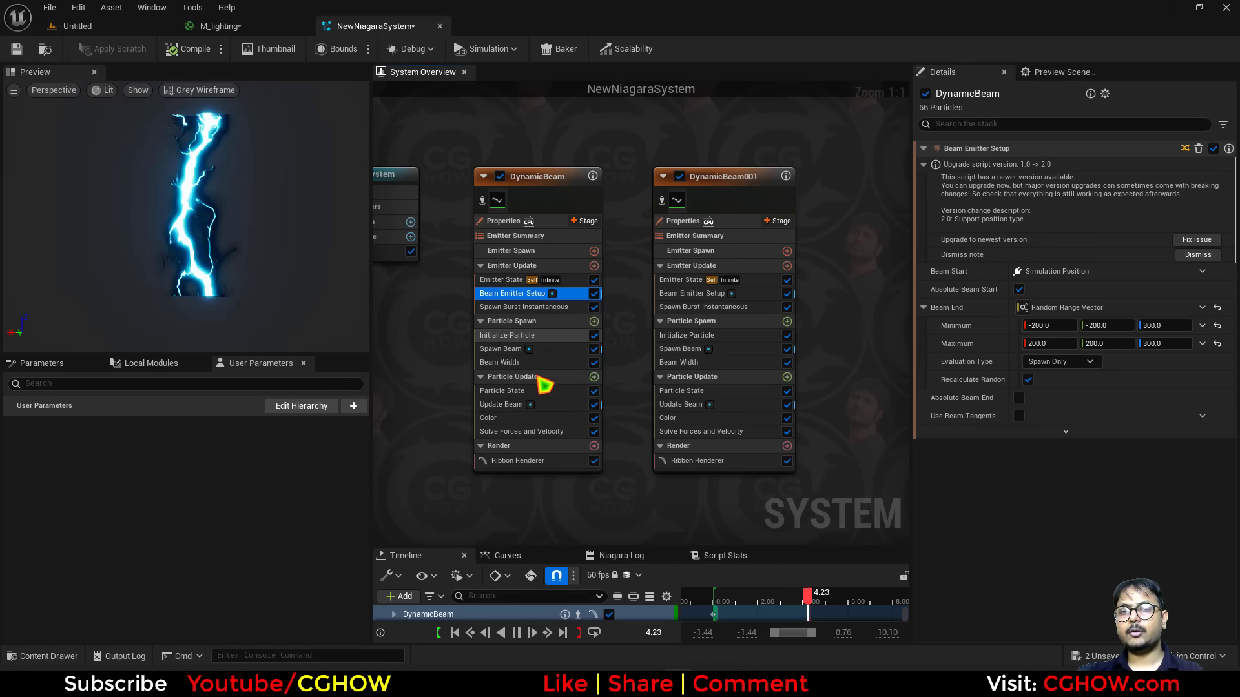
left_click(732, 213)
key("Delete")
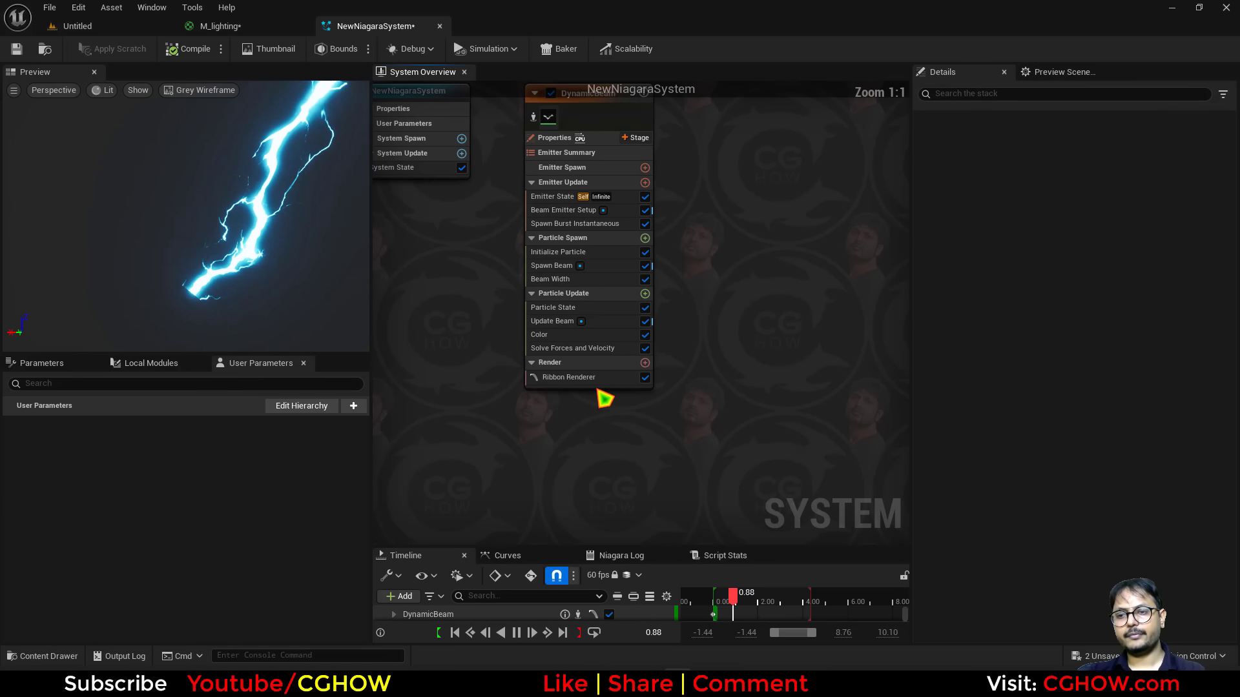
Duplicate DynamicBeam's Ribbon Renderer by copying and pasting it.
left_click(571, 379)
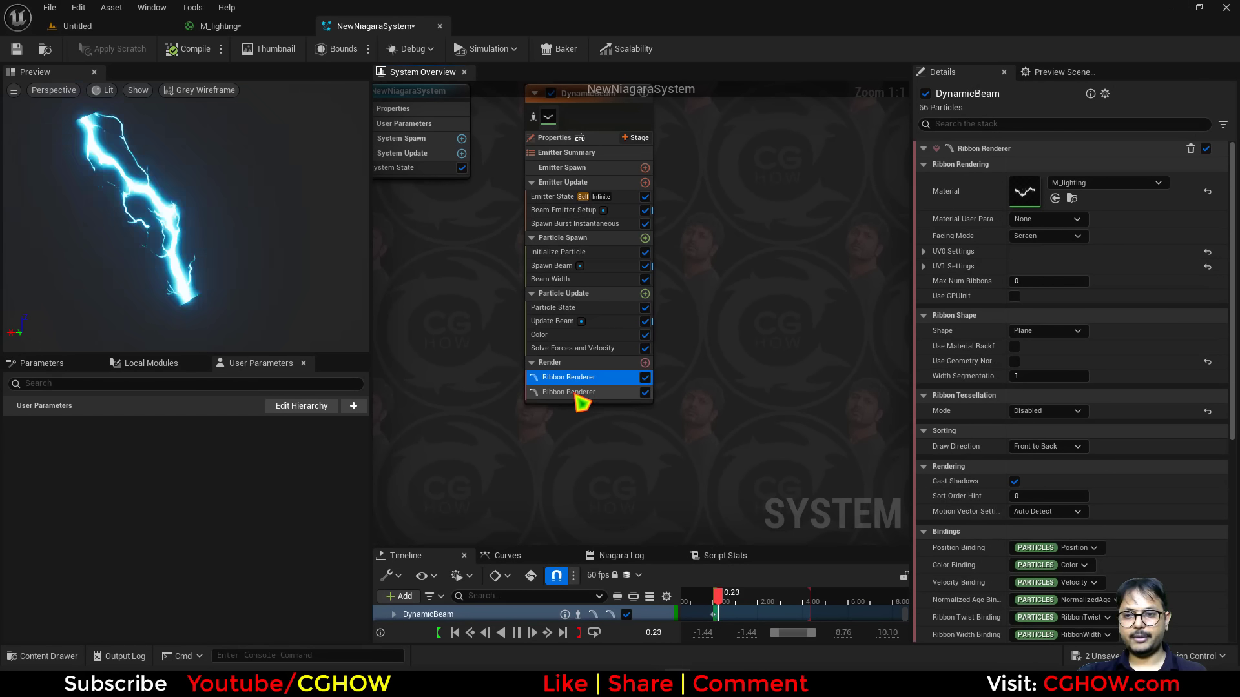
key("ctrl+c")
key("ctrl+v")
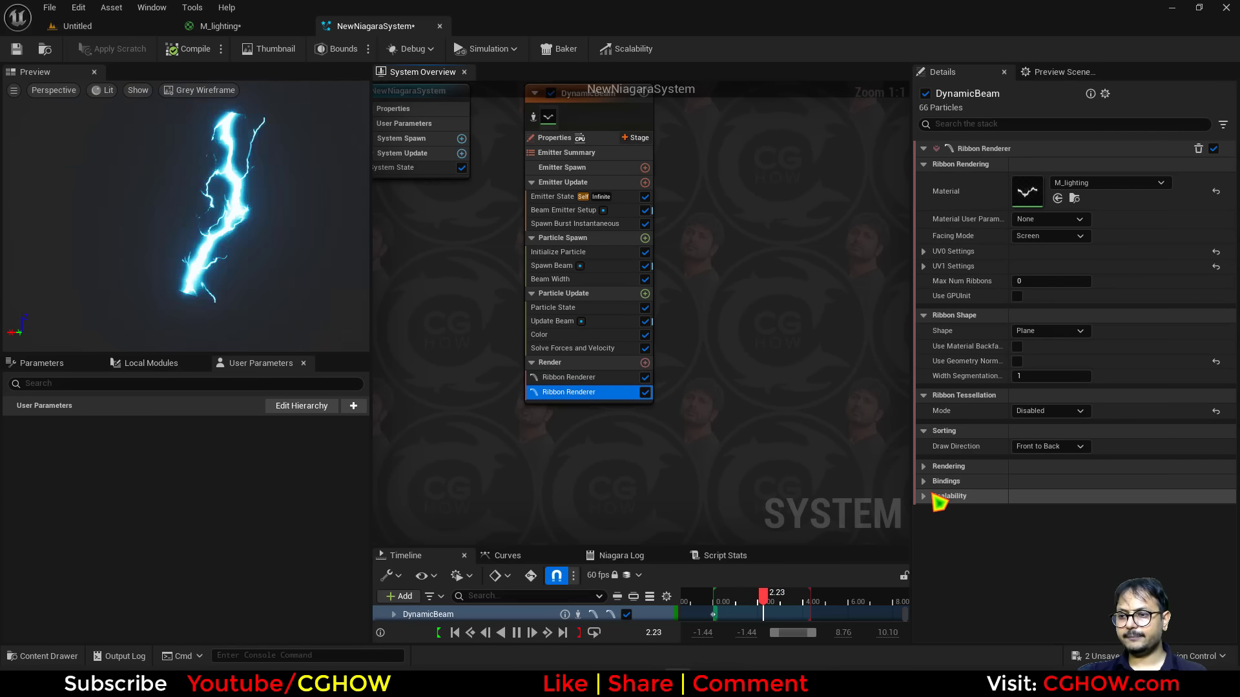
left_click(925, 483)
scroll(1121, 510, "down", 3)
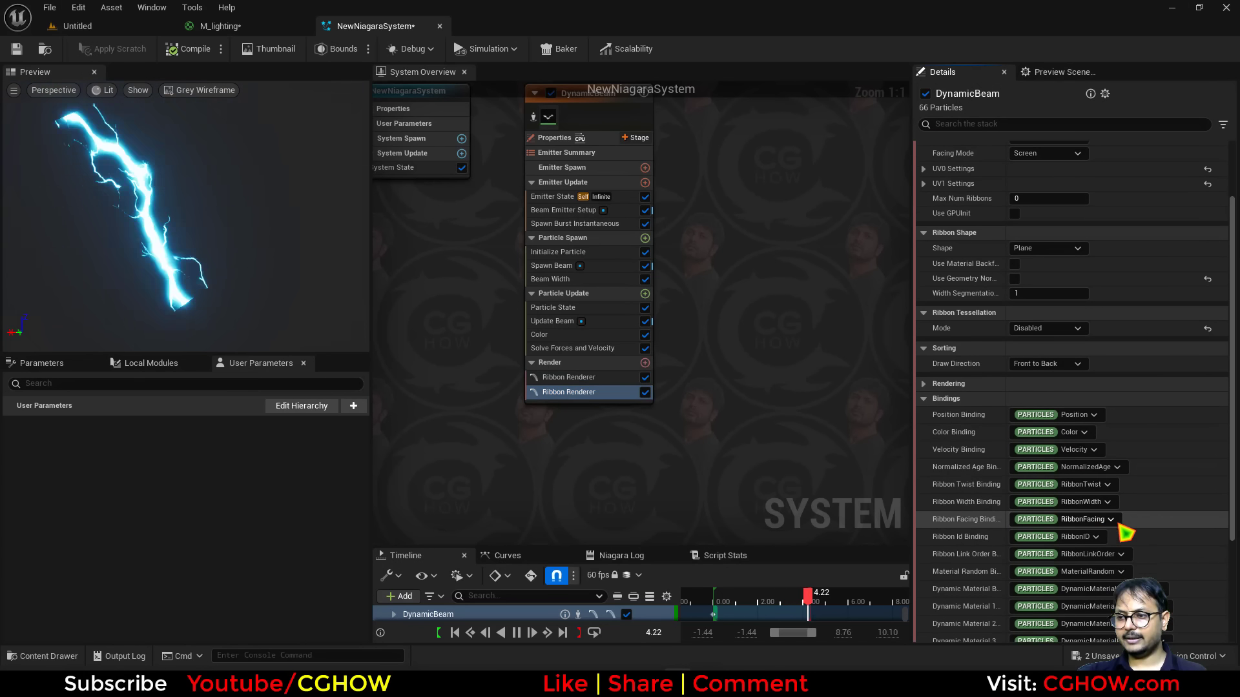
Add a Set Parameters module to DynamicBeam's Particle Update that sets the particles' Linear Color.
left_click(644, 293)
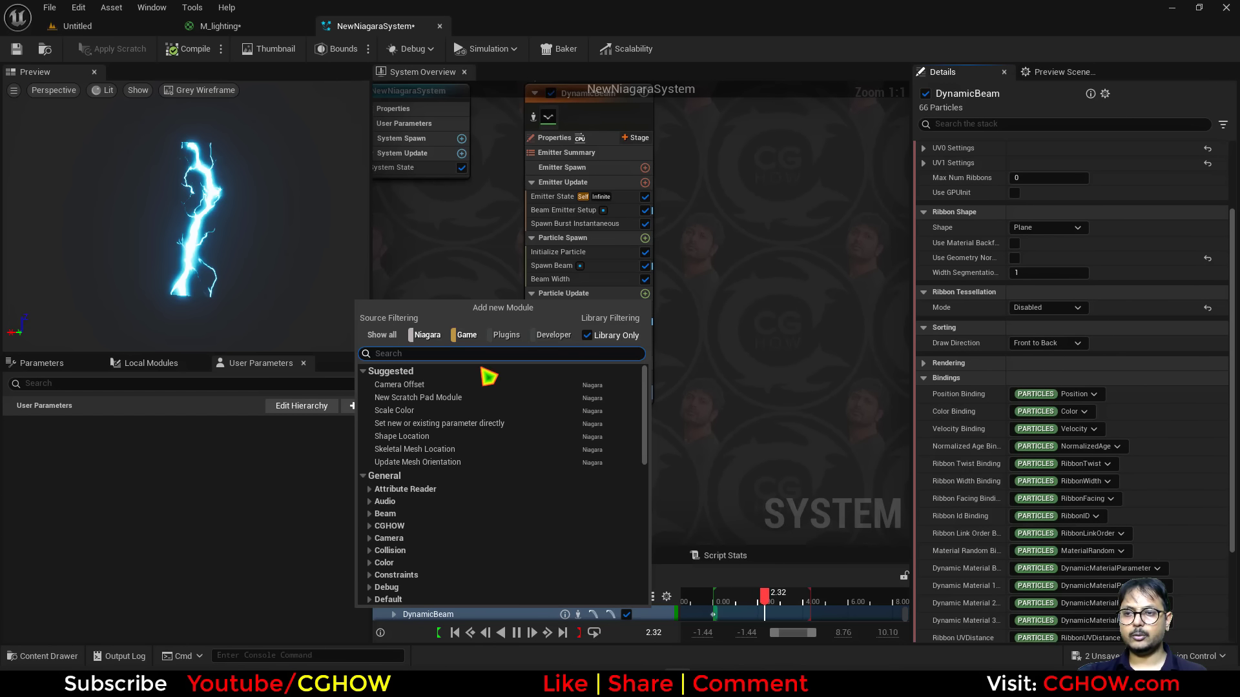
left_click(471, 424)
type("li")
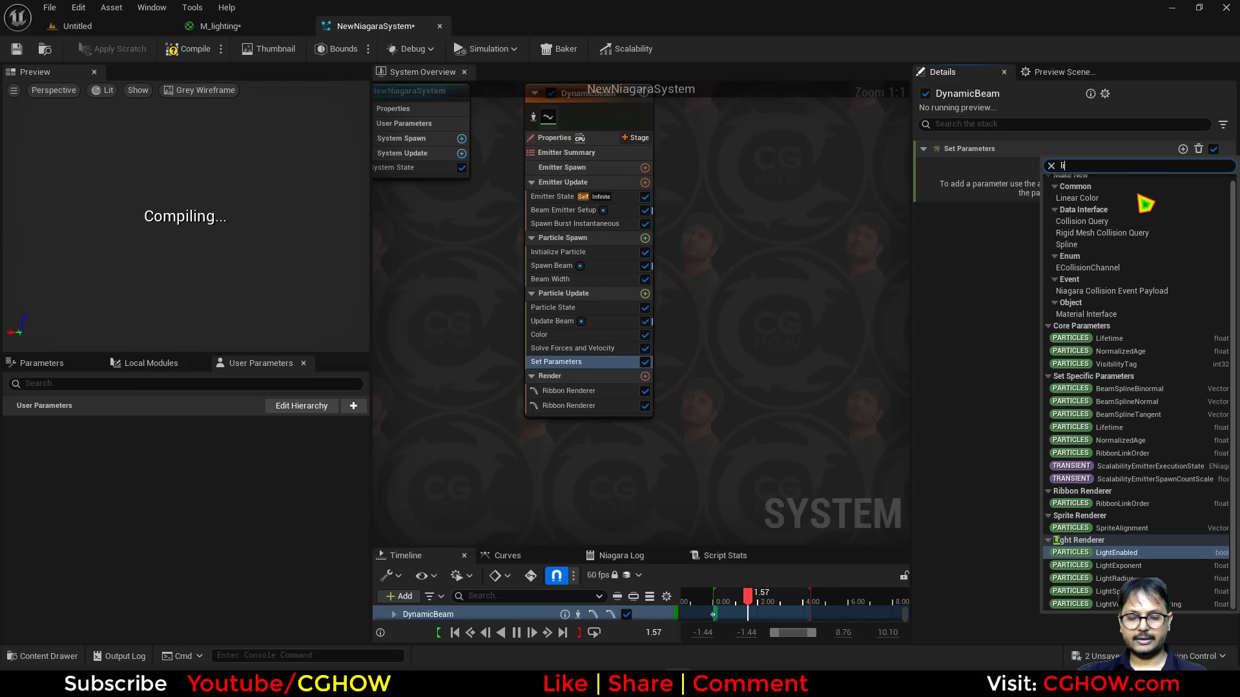
left_click(1020, 199)
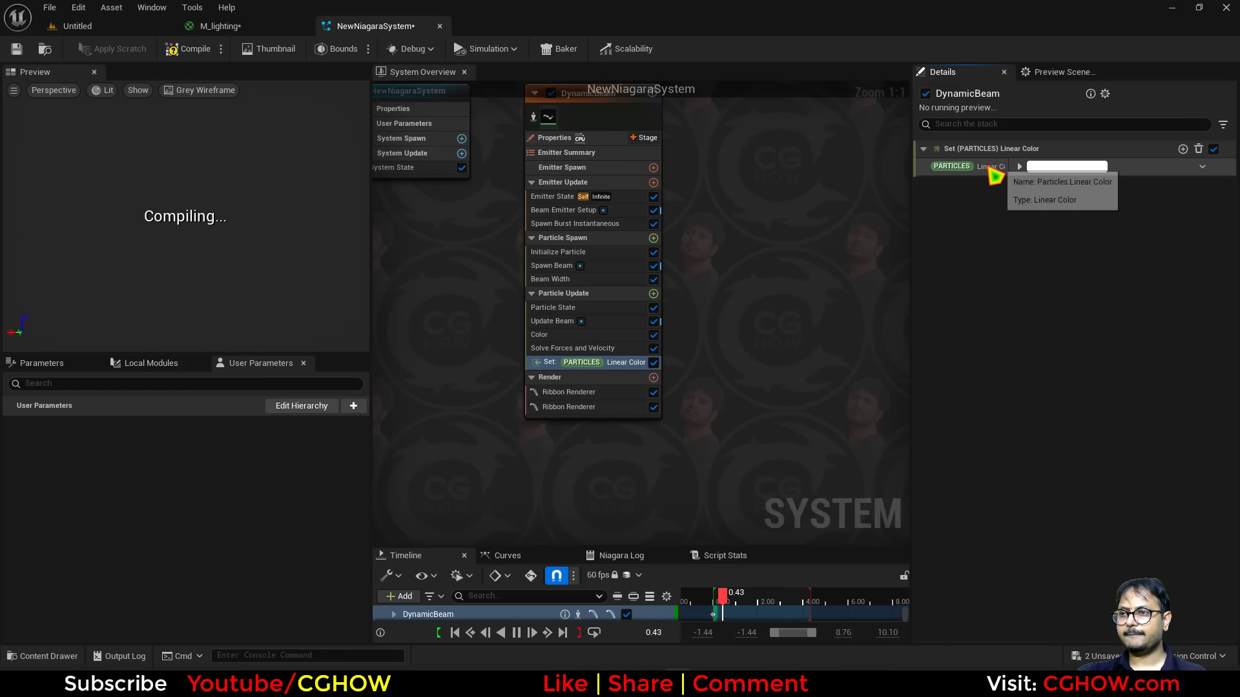
Set the Linear Color module's value to Red, Green and Blue 0 with Alpha about 38.76.
left_click(617, 406)
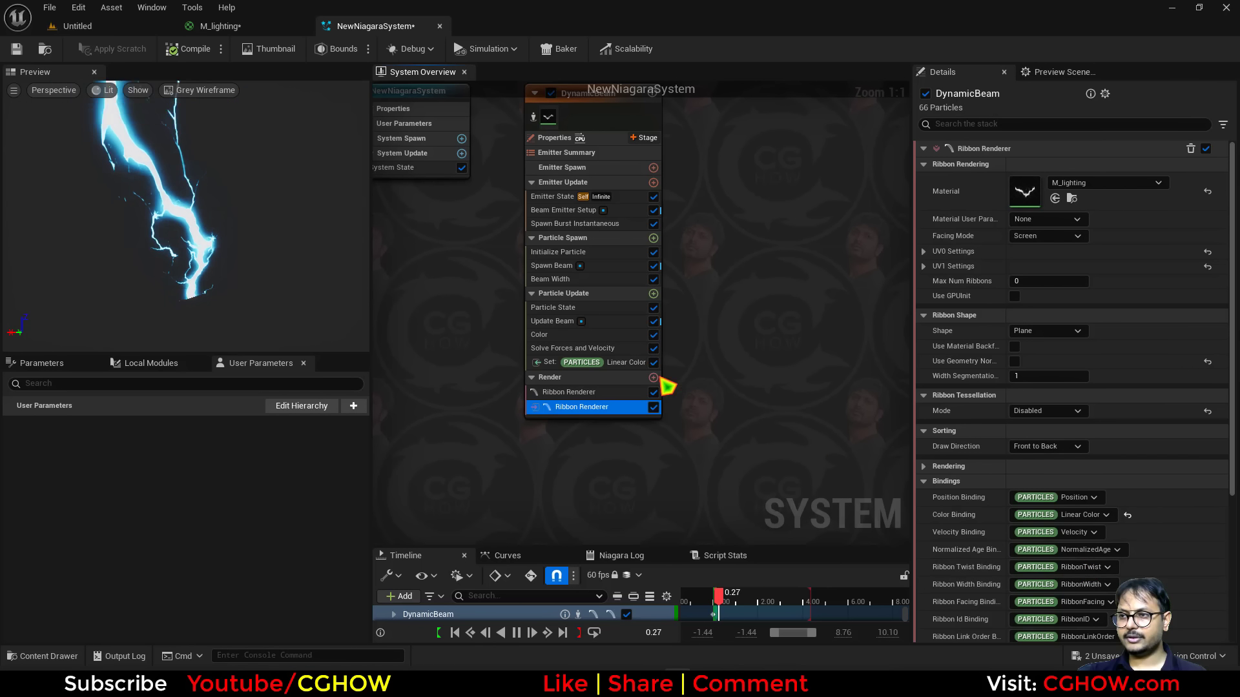
left_click(594, 362)
left_click(1019, 166)
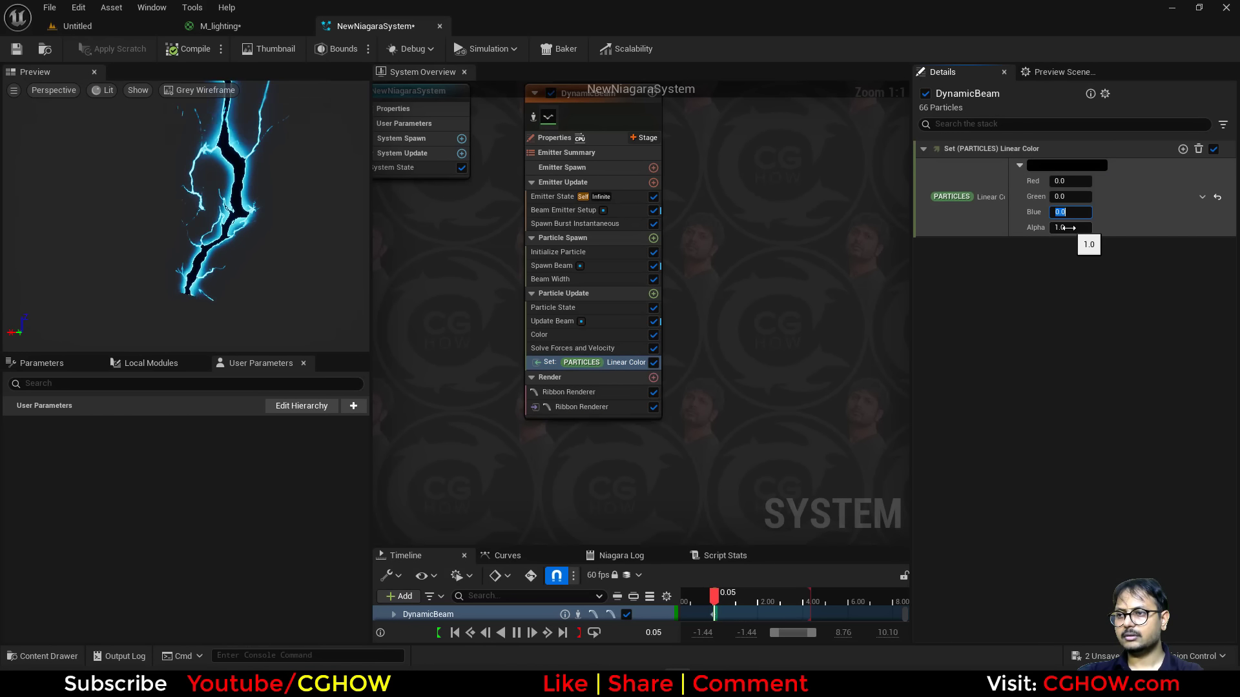
left_click_drag(1066, 227, 1111, 227)
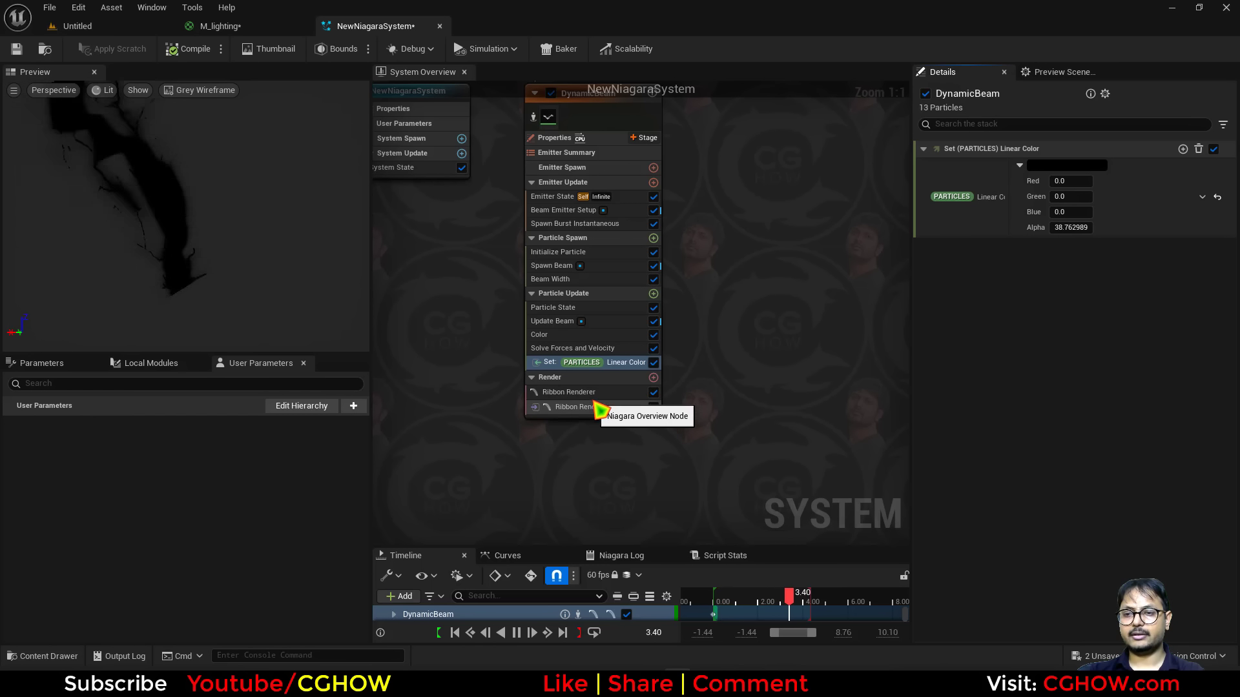
Set the second Ribbon Renderer's cam scalar material parameter value to 0.
left_click(574, 392)
scroll(1029, 476, "down", 15)
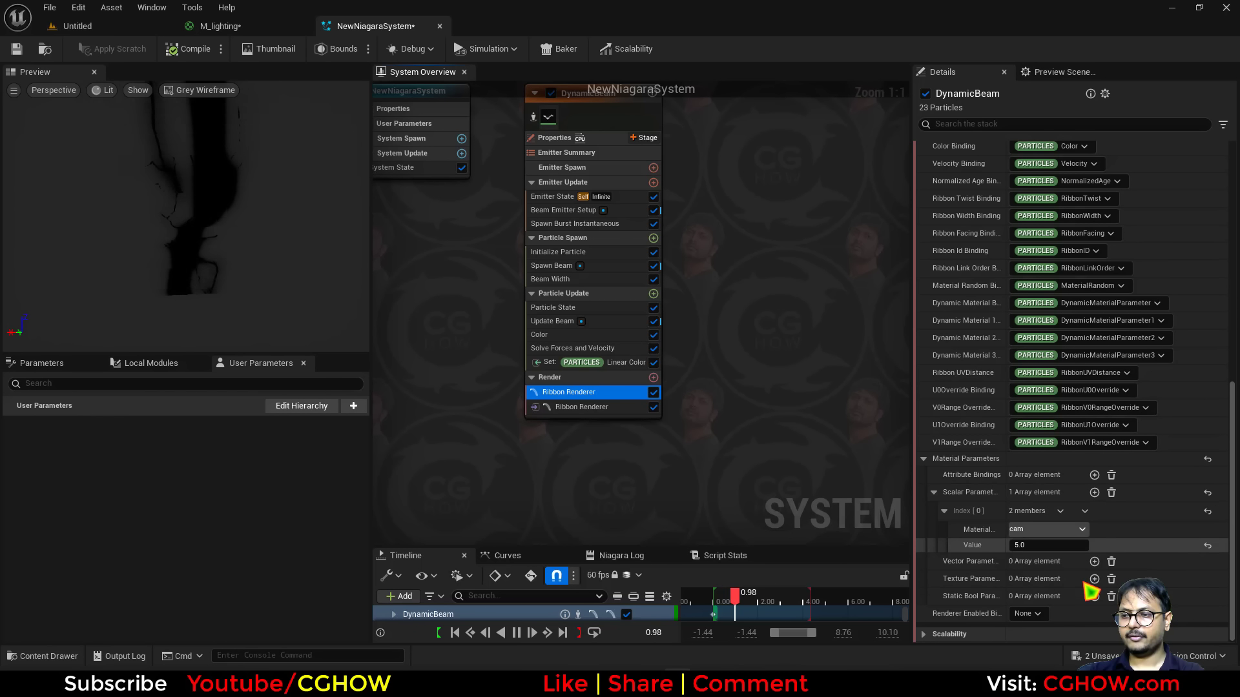
left_click(565, 407)
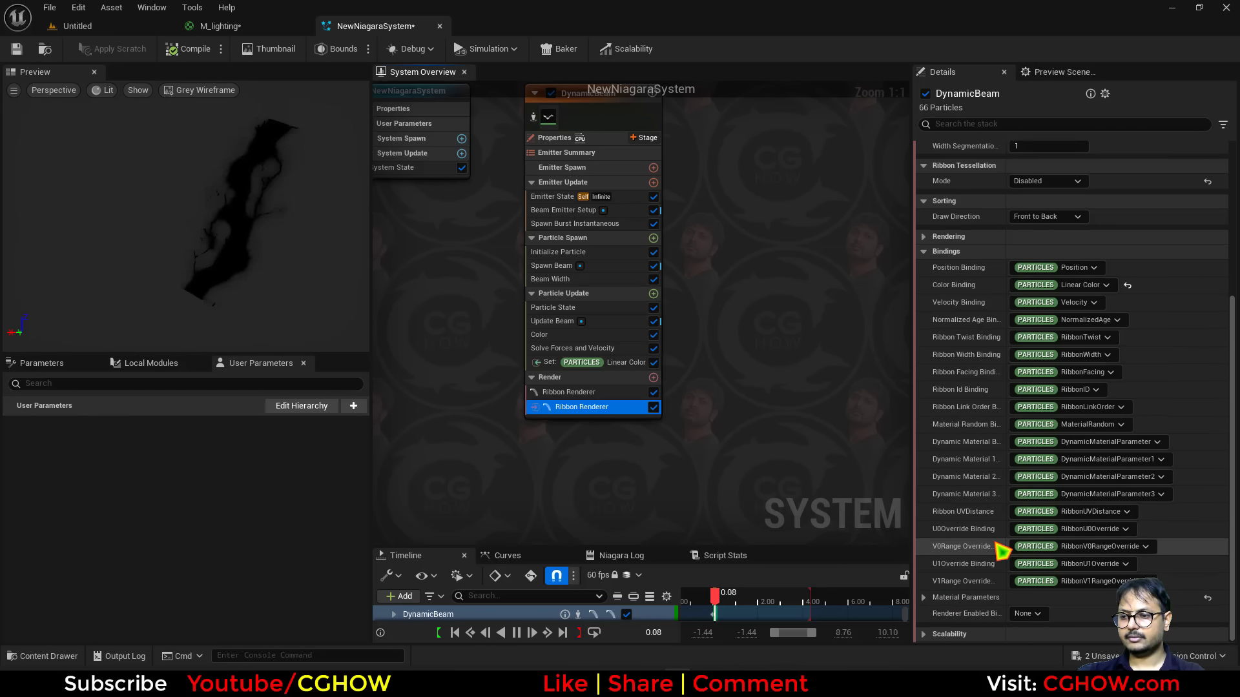
left_click(930, 598)
scroll(1046, 479, "down", 2)
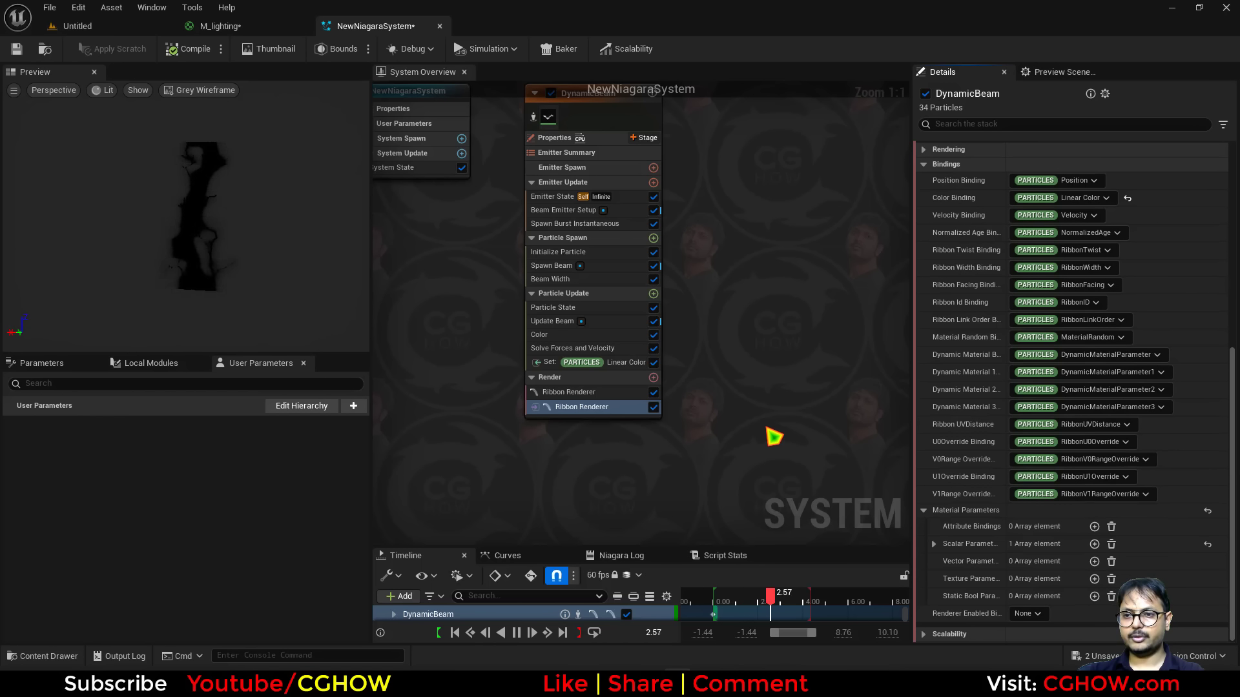
right_click_drag(721, 395, 687, 355)
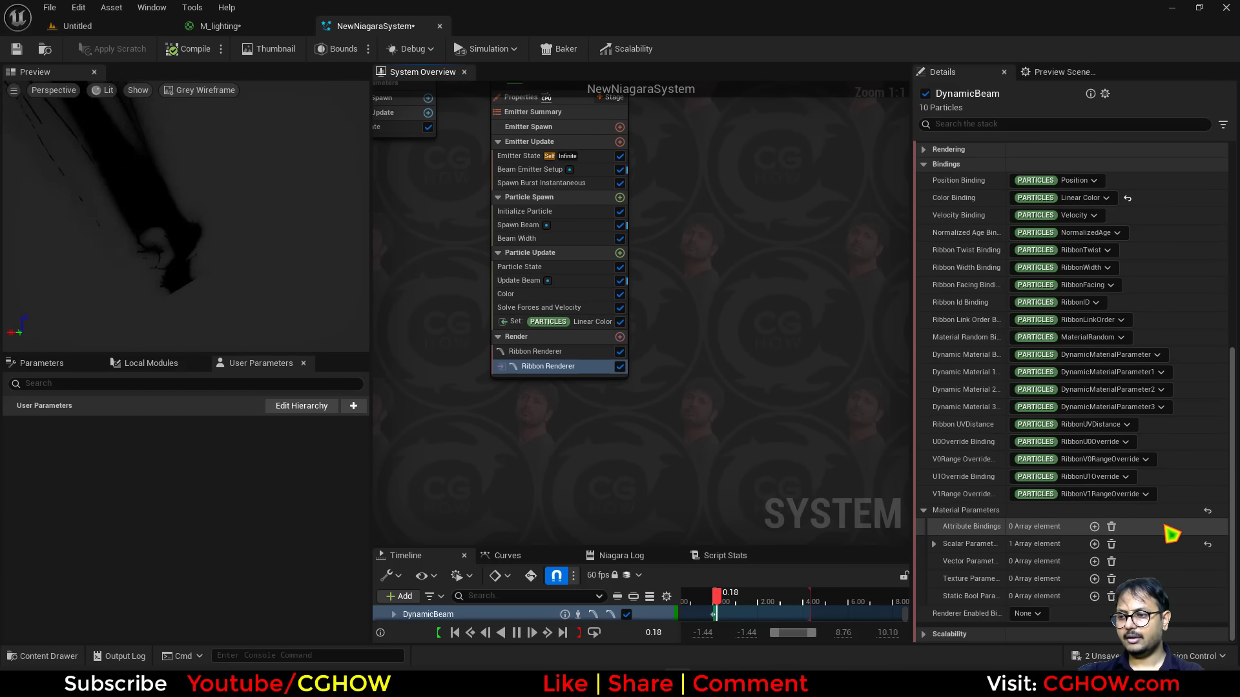
left_click(934, 545)
scroll(985, 566, "down", 1)
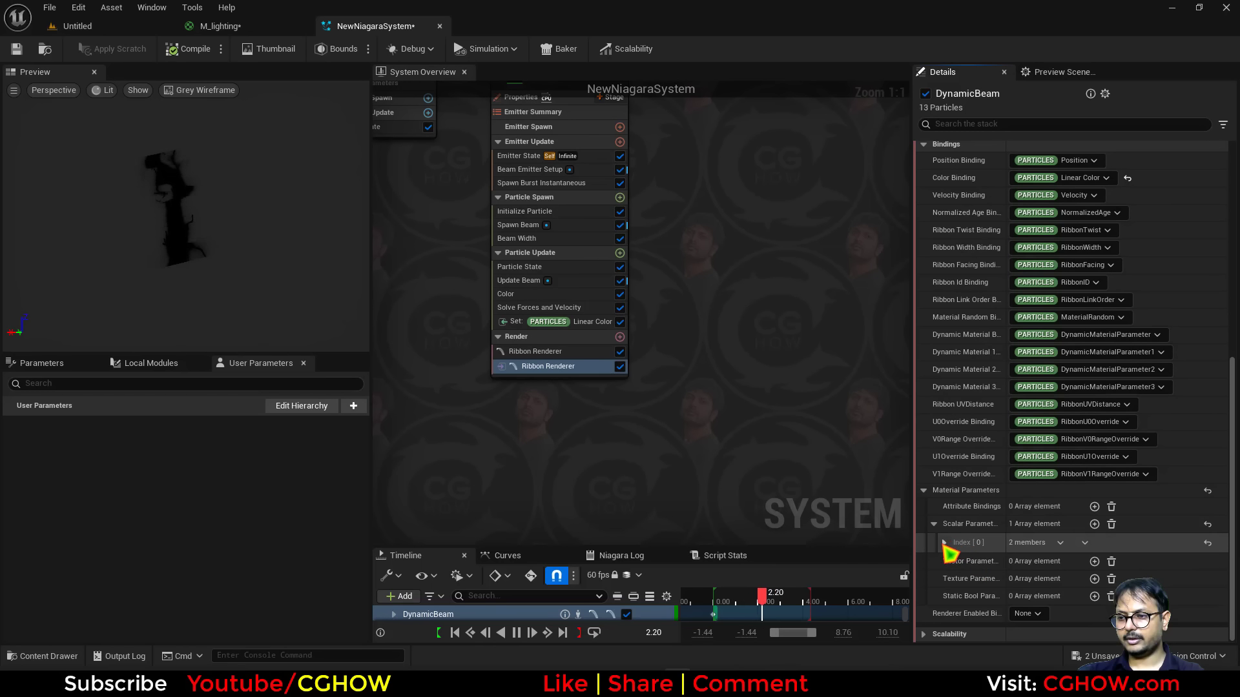
left_click(944, 544)
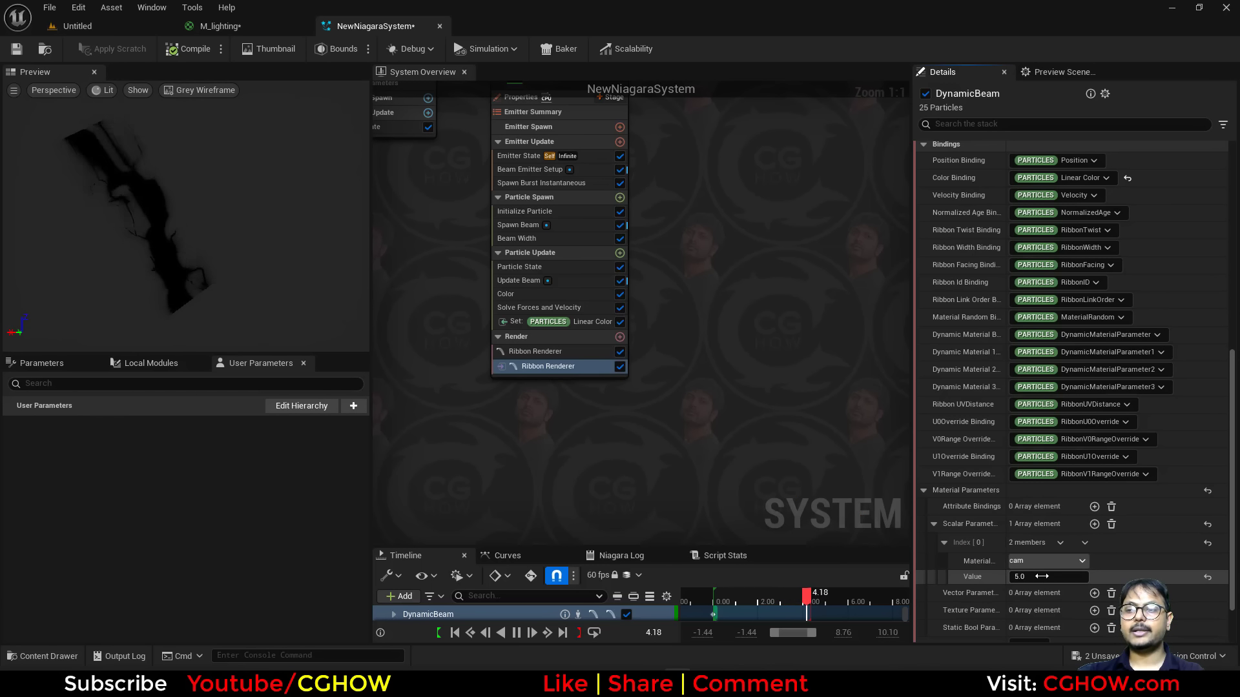
key("Return")
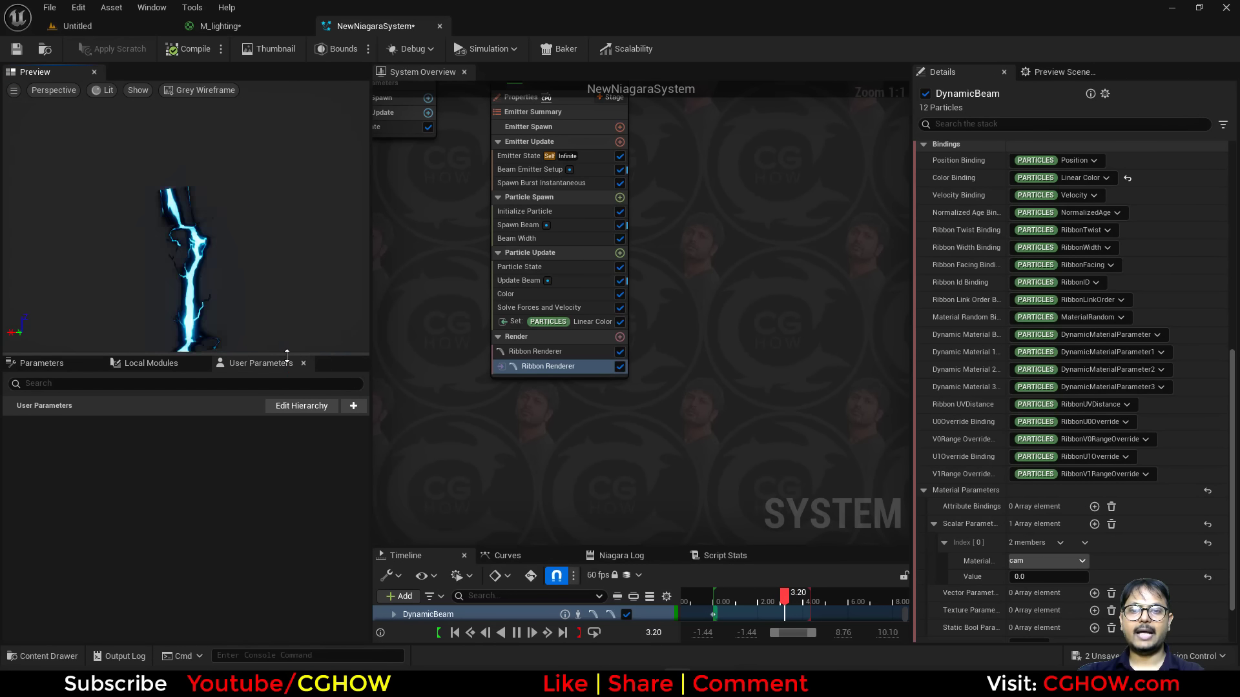
Switch to the M_lighting material and move the TexCoord node away from the CustomRotator.
left_click_drag(302, 355, 301, 546)
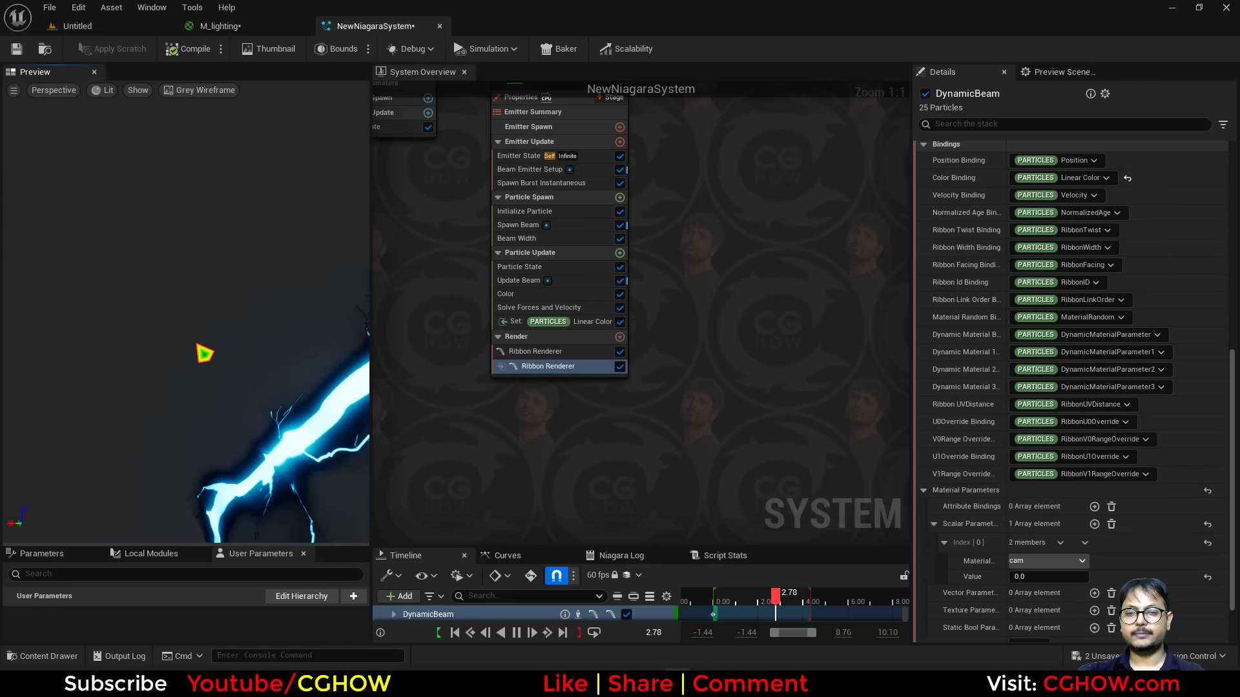
right_click_drag(481, 416, 578, 486)
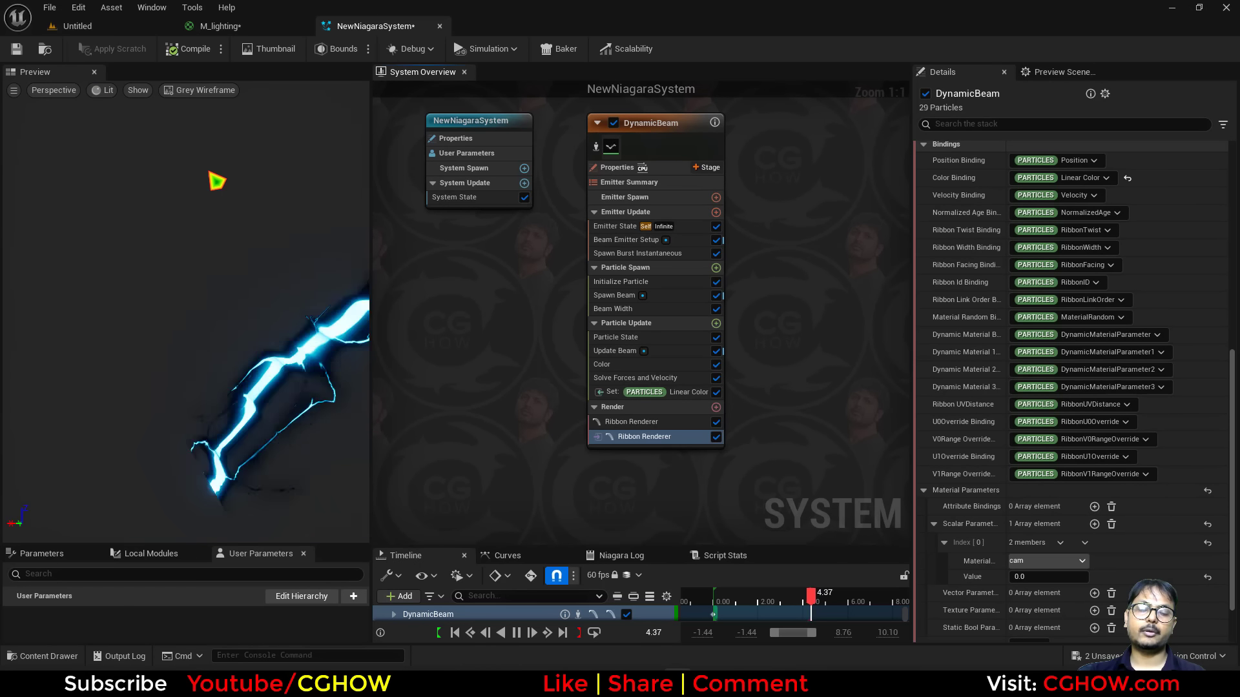
left_click(229, 27)
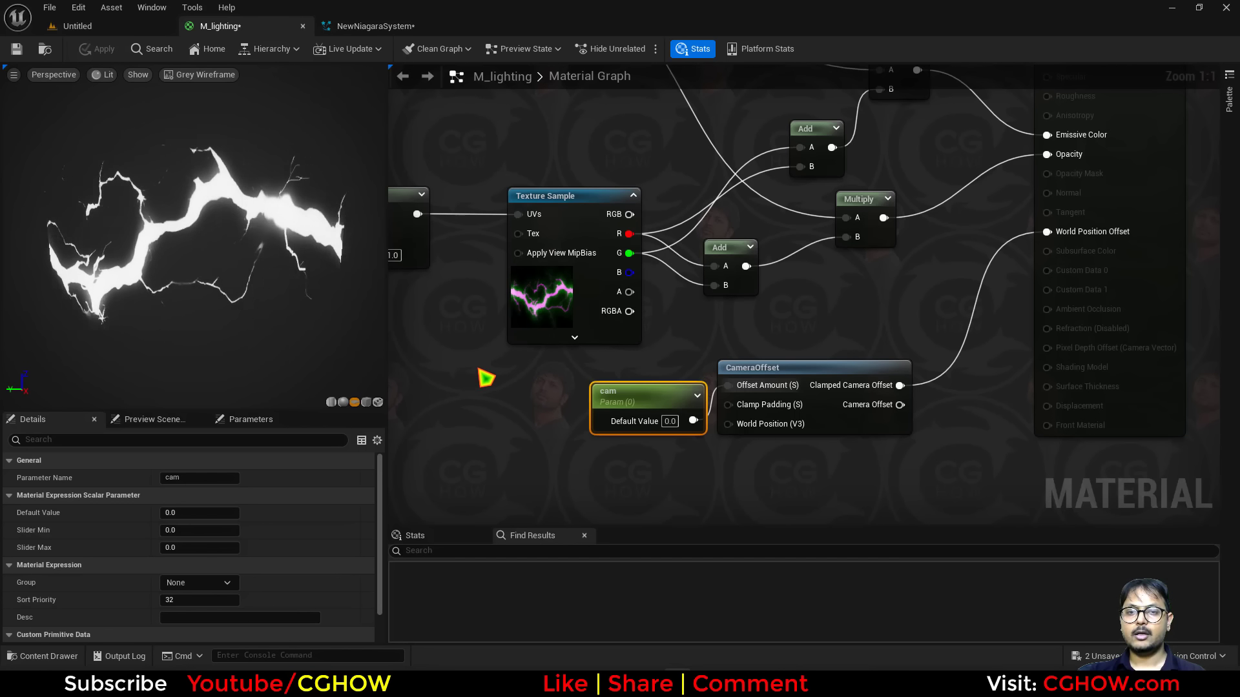
scroll(739, 375, "down", 2)
right_click_drag(575, 382, 811, 415)
right_click_drag(524, 341, 652, 352)
scroll(722, 286, "up", 2)
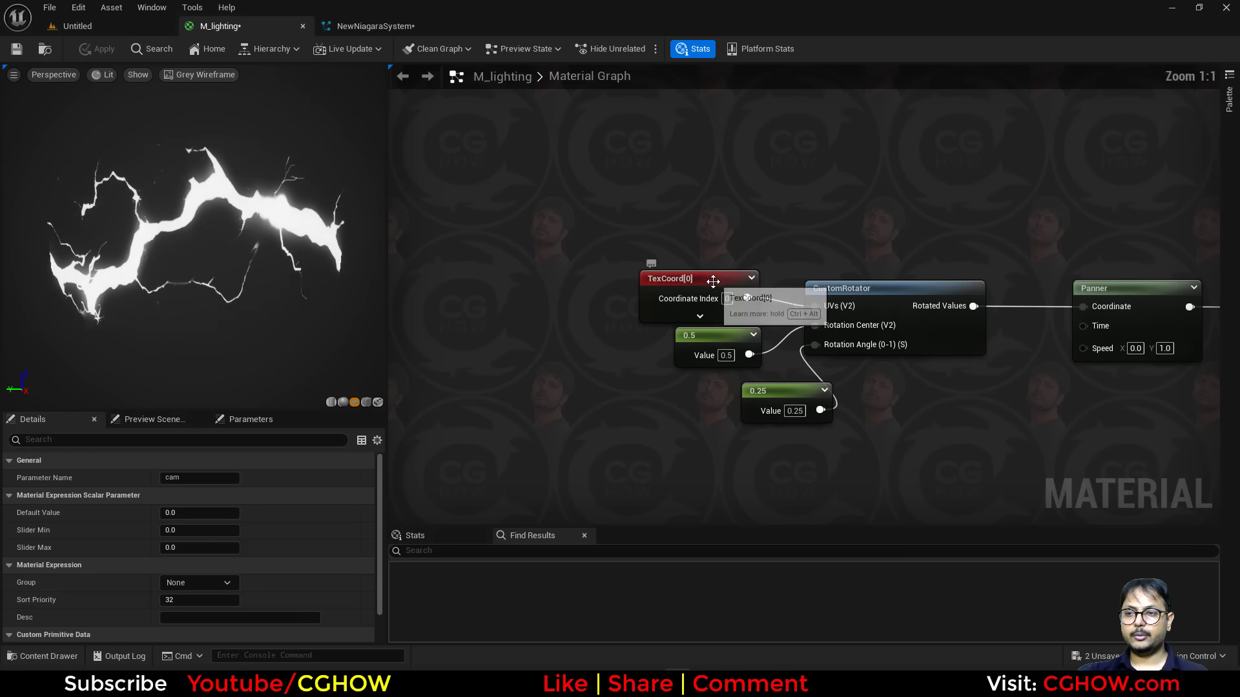
left_click_drag(711, 281, 448, 252)
Add a ScaleUVsByCenter node and wire it between the TexCoord node and the CustomRotator's UVs input.
right_click(492, 231)
type("cu")
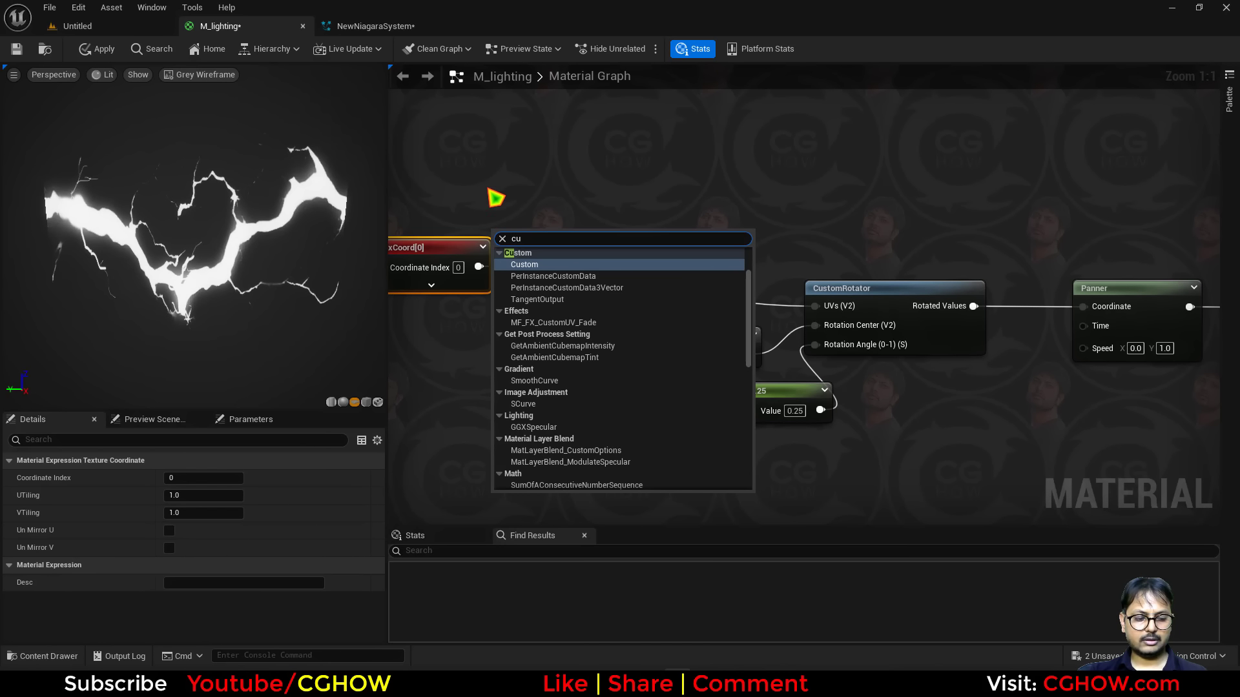
right_click(488, 190)
type("s")
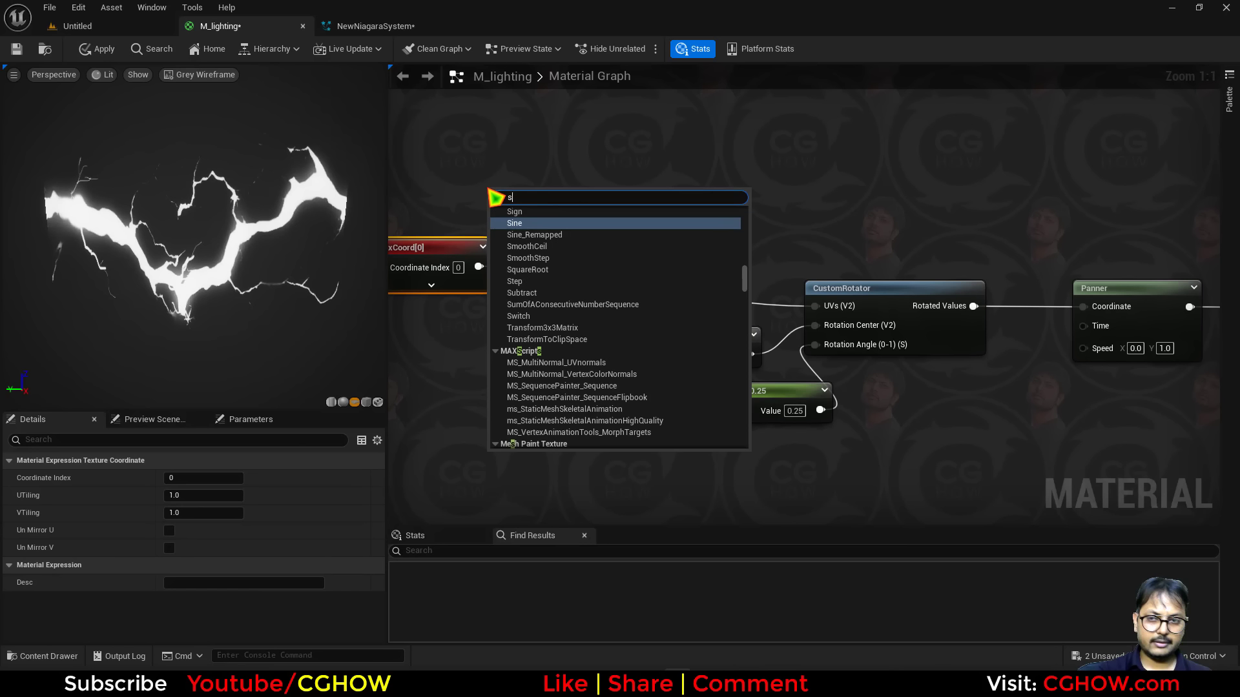
type("caleuv")
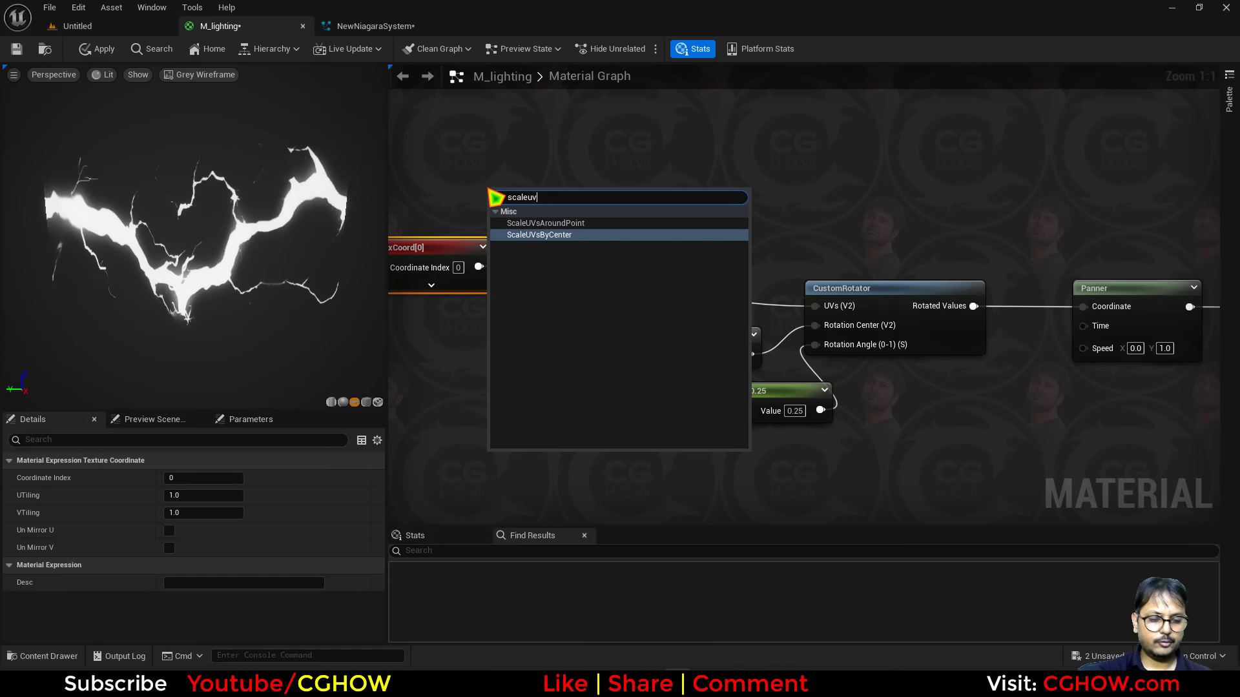
left_click(554, 235)
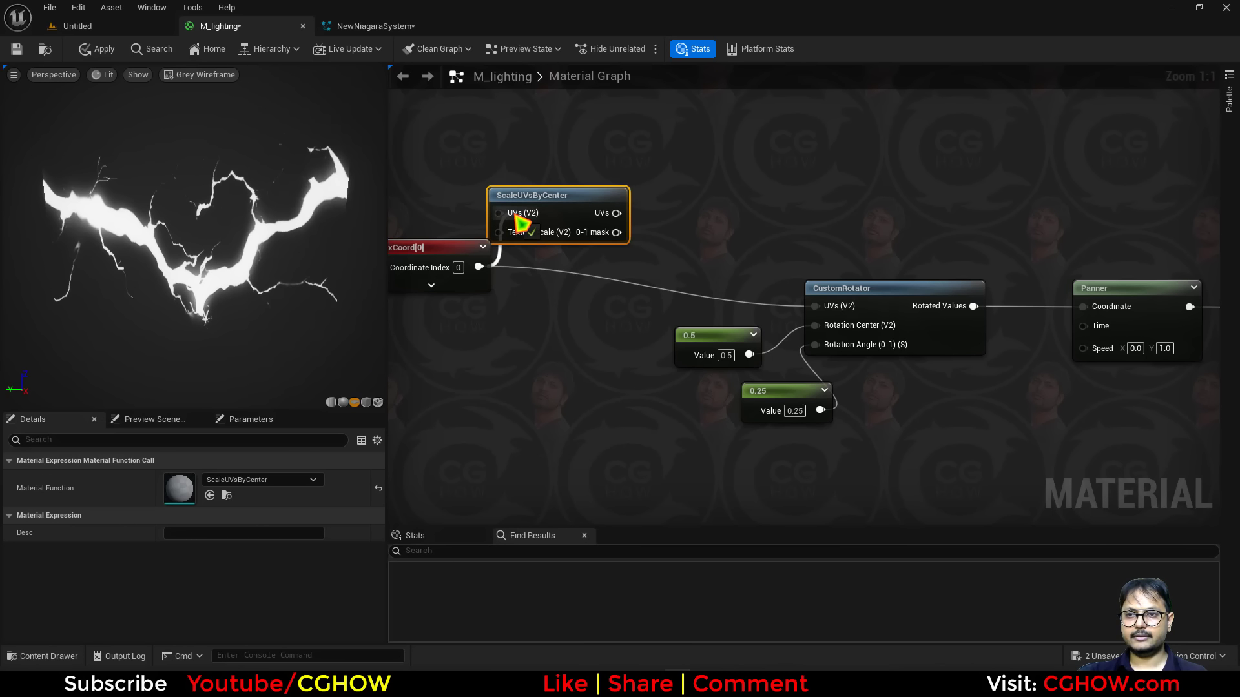
left_click_drag(623, 213, 815, 306)
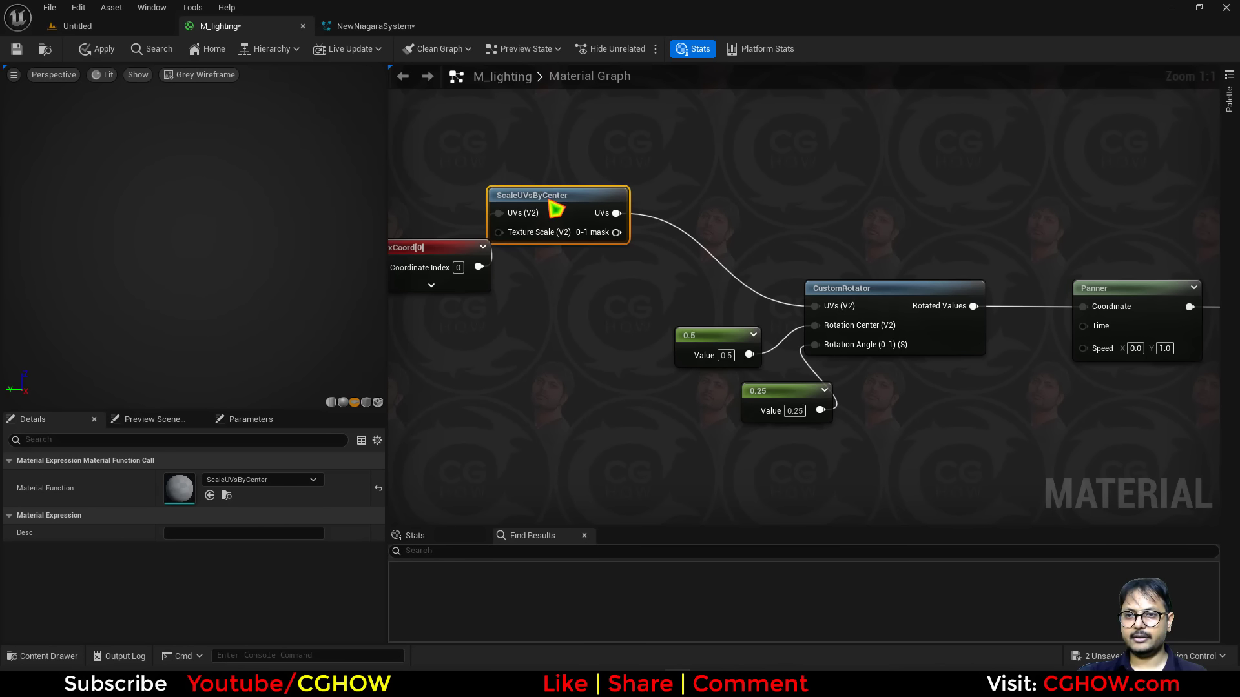
left_click_drag(555, 209, 593, 260)
Add an Append node feeding the ScaleUVsByCenter Texture Scale input, with a constant plugged into its B input.
right_click_drag(456, 334, 553, 313)
right_click(553, 312)
type("a")
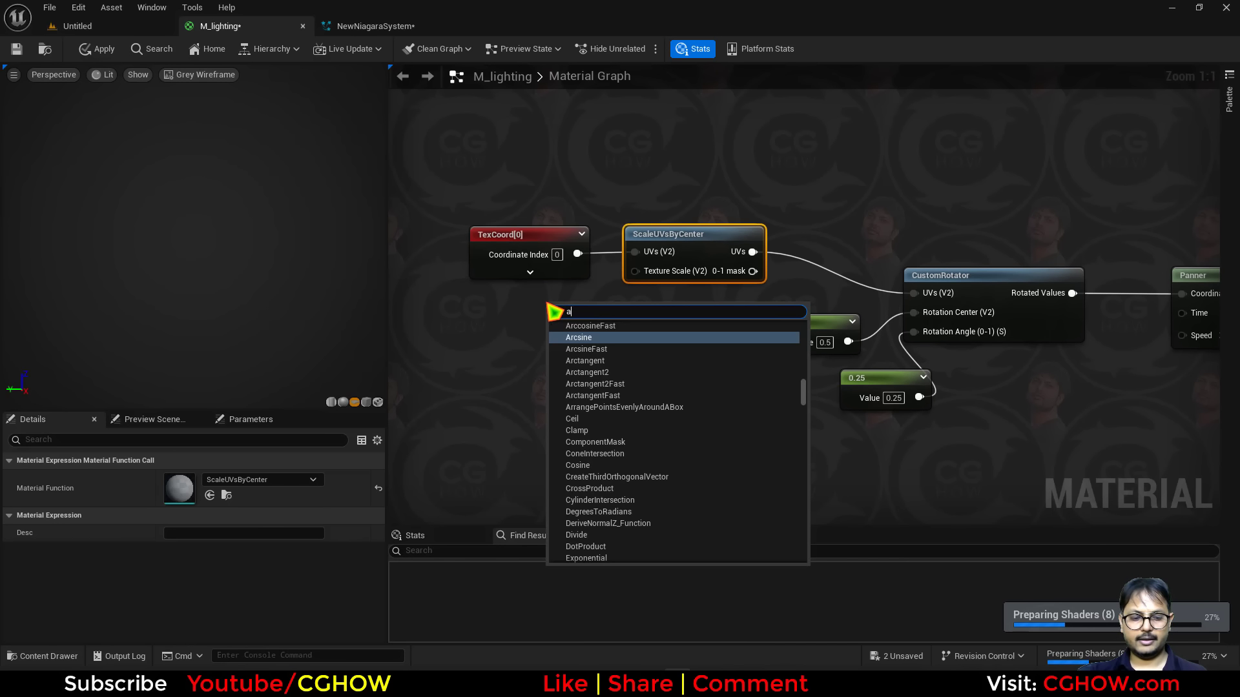
type("pp")
left_click(609, 350)
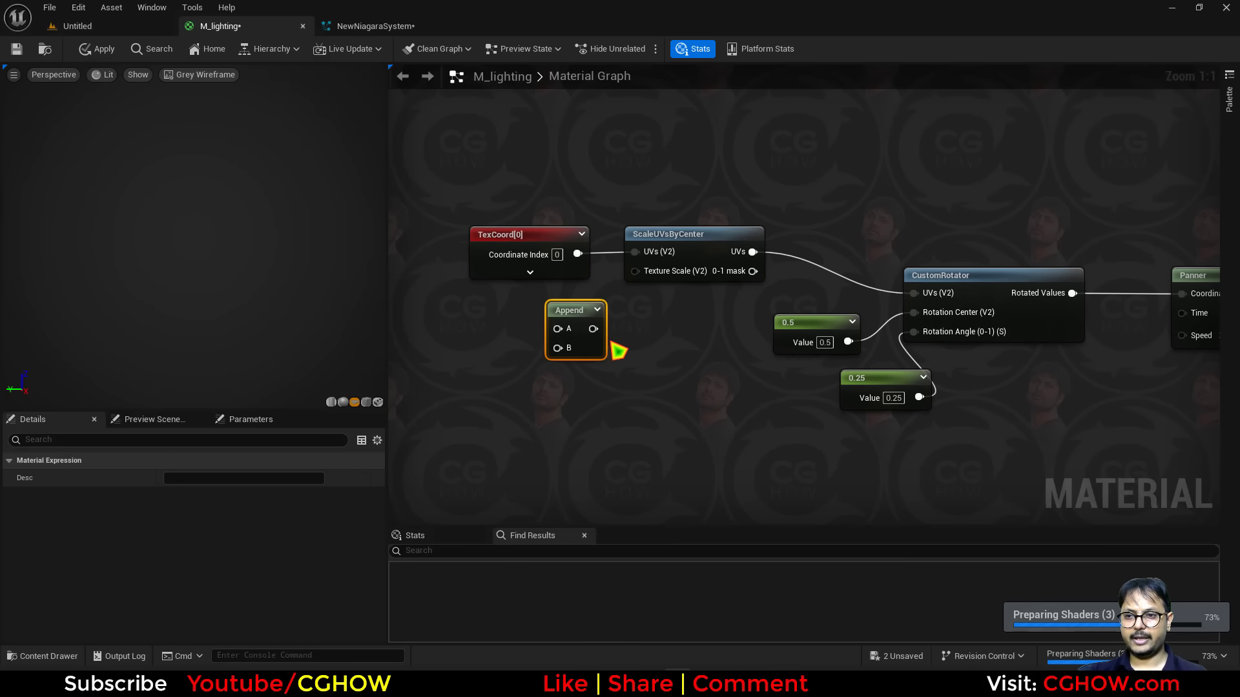
left_click_drag(658, 299, 636, 271)
right_click_drag(491, 361, 520, 352)
left_click(520, 352)
left_click_drag(586, 369, 639, 367)
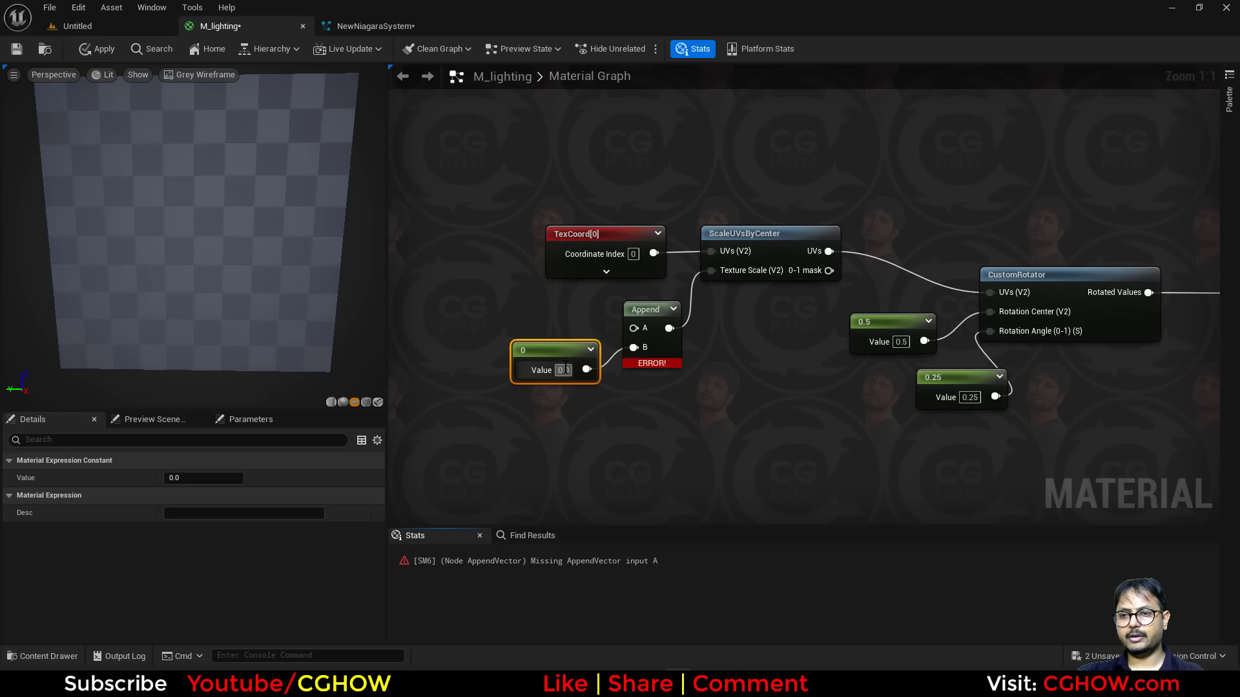
Add a second constant wired to the Append's A input and set it to 1.
left_click_drag(564, 354, 570, 399)
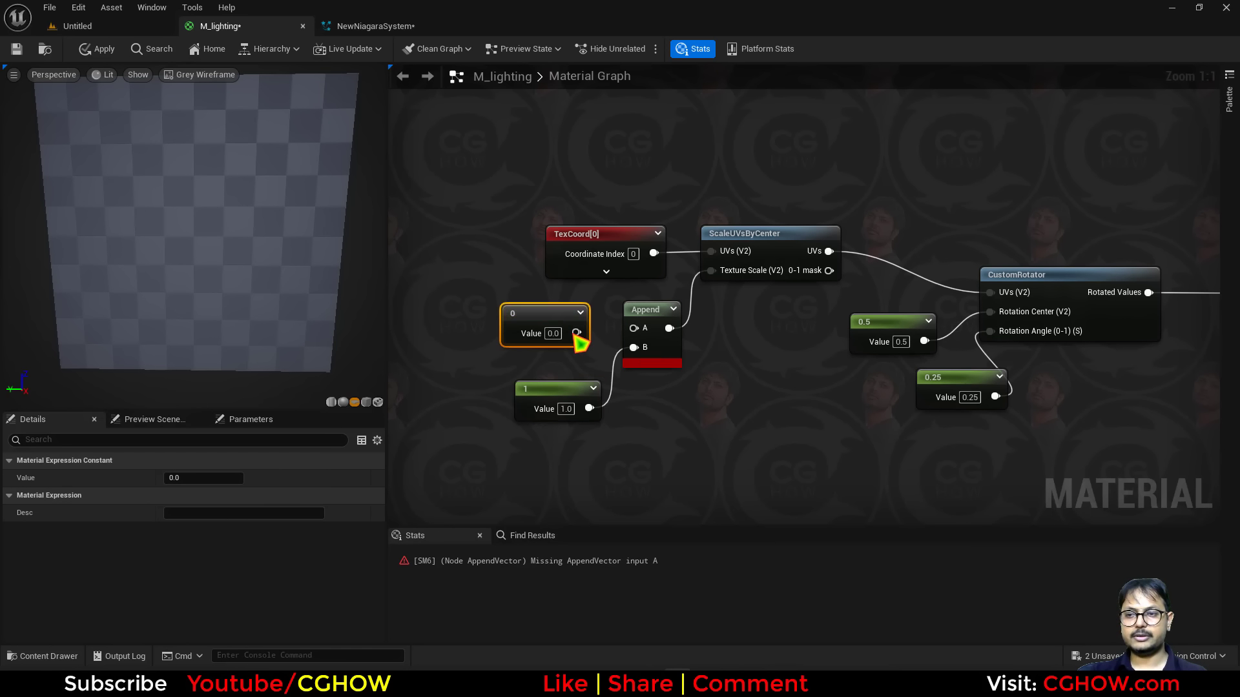
left_click_drag(608, 342, 634, 330)
left_click(553, 334)
type("1")
key("Return")
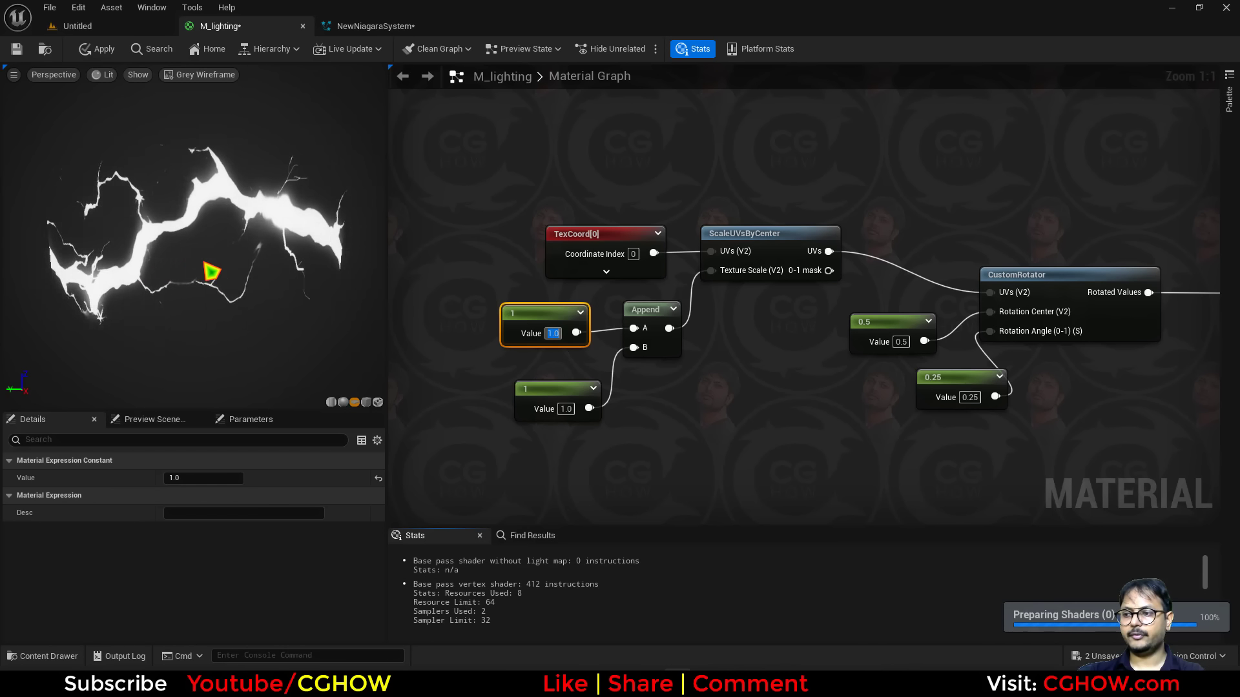
type("0.5")
key("Return")
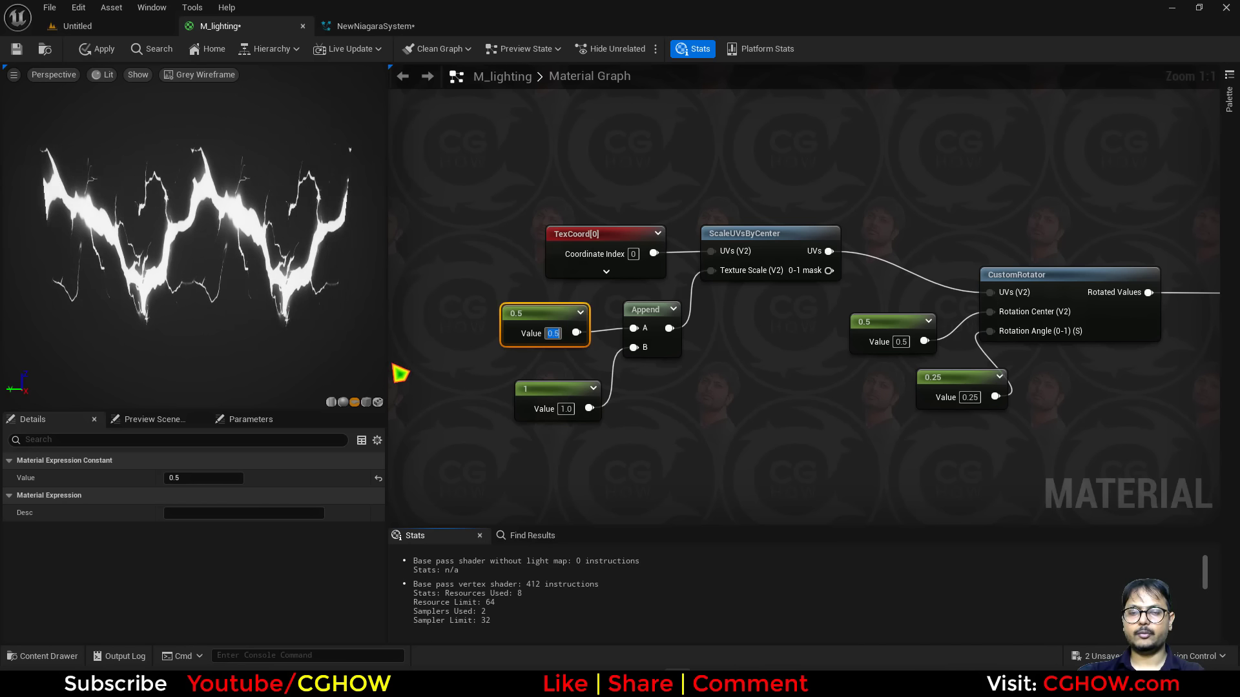
type("1")
key("Tab")
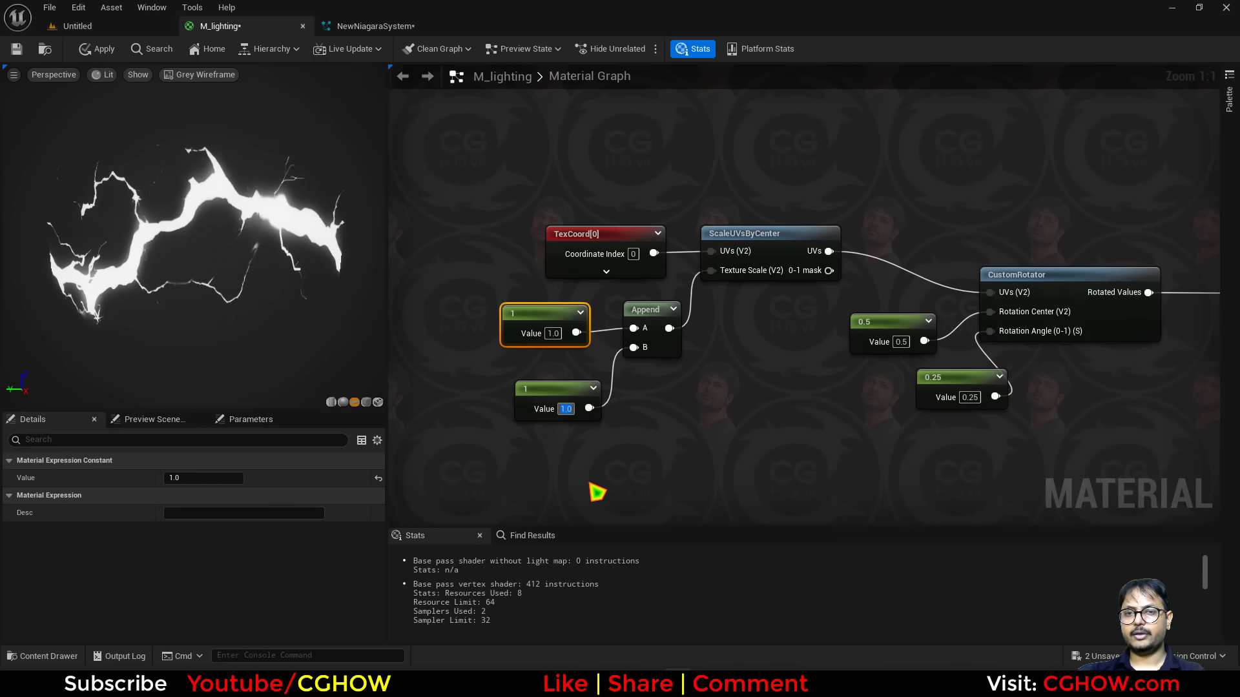
type("0.2")
key("Return")
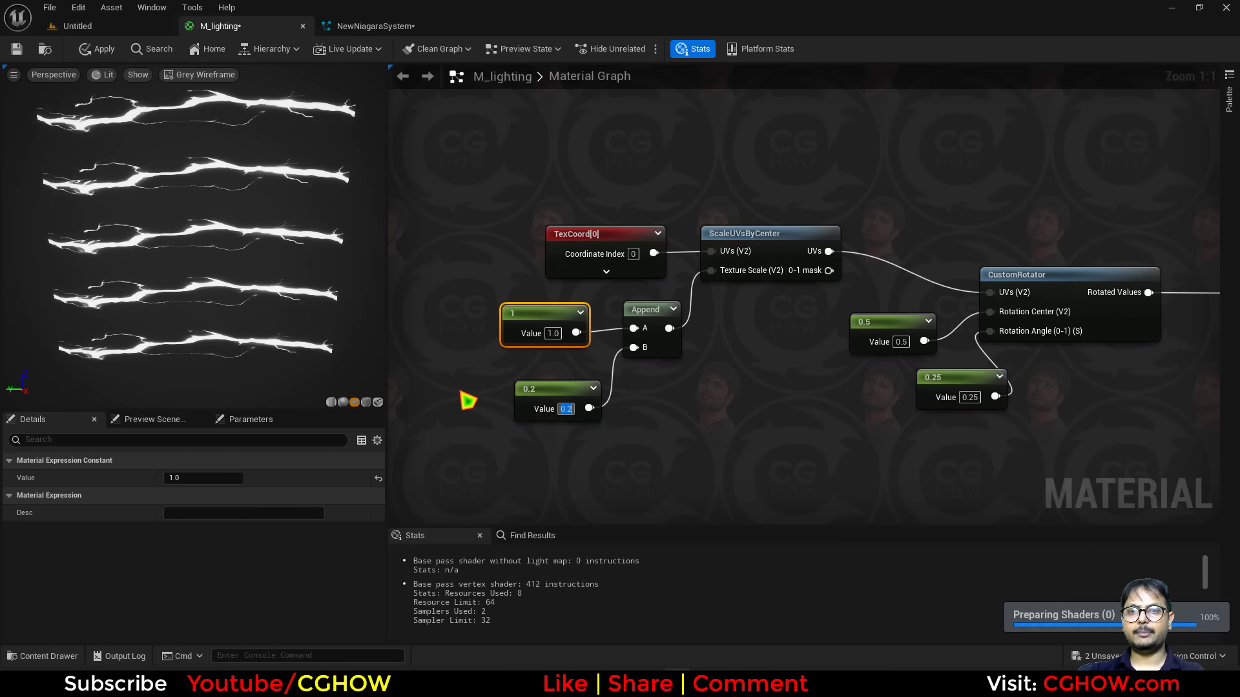
type("1")
key("Return")
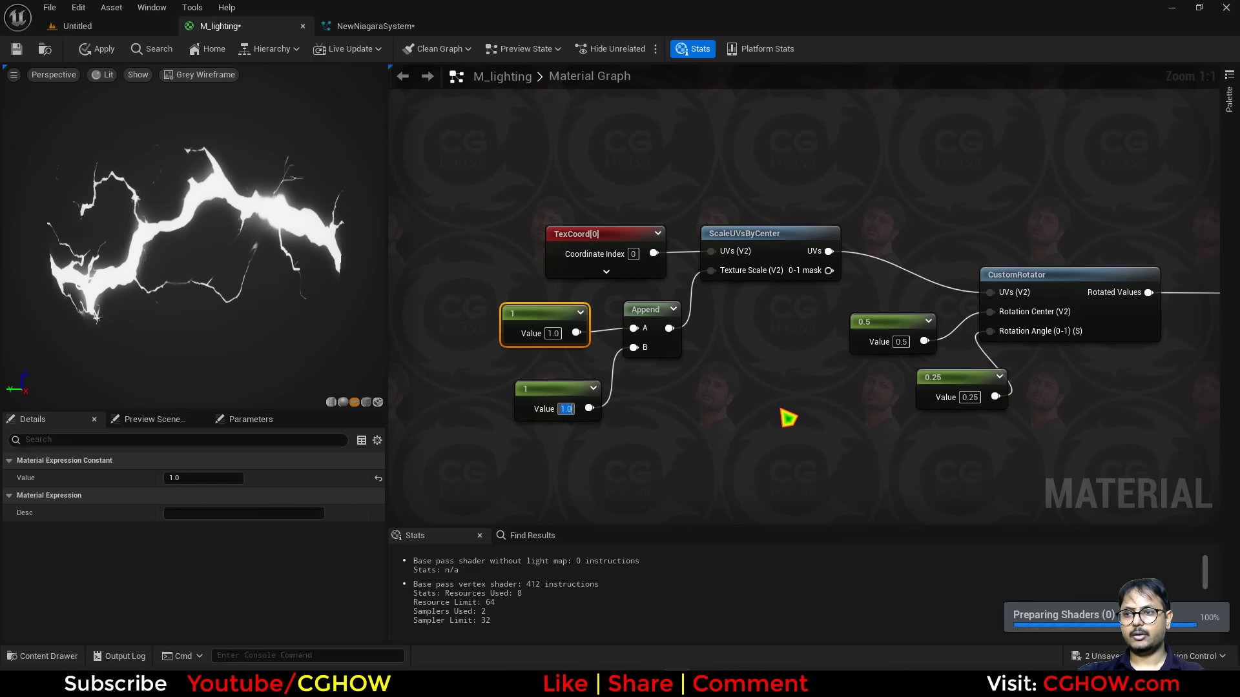
Set the Append's B input constant to 0.5.
scroll(781, 409, "down", 2)
right_click_drag(703, 419, 656, 407)
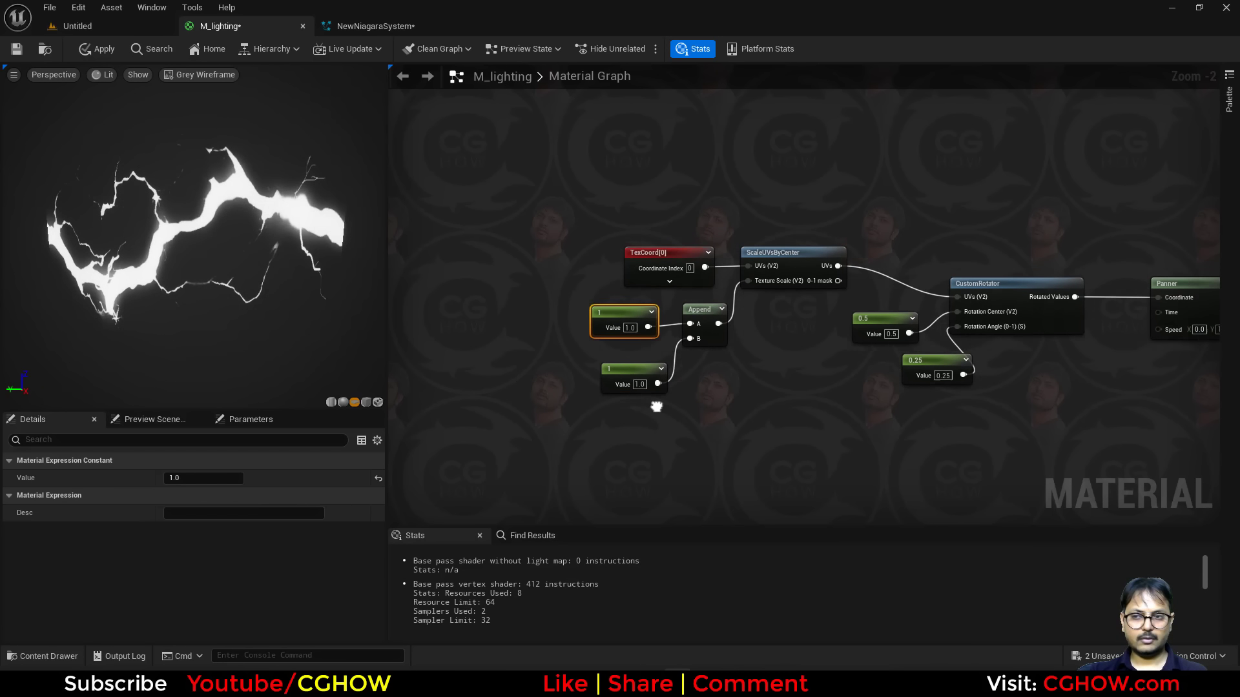
scroll(656, 407, "up", 2)
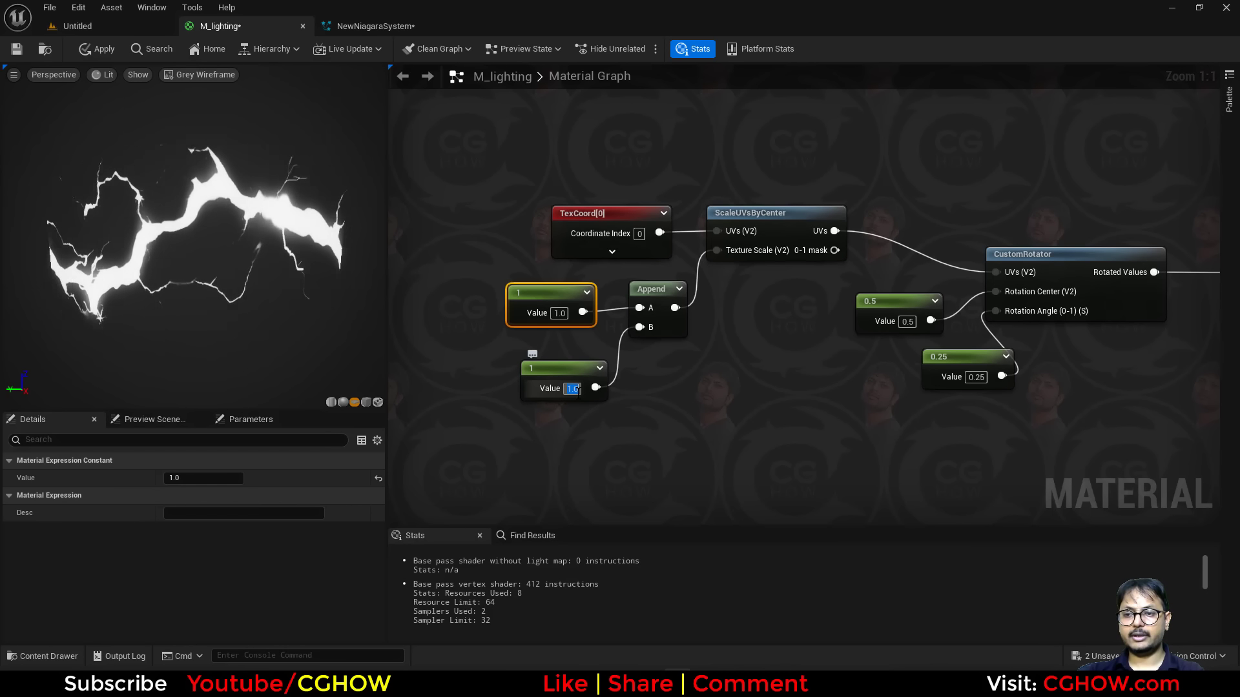
key("Return")
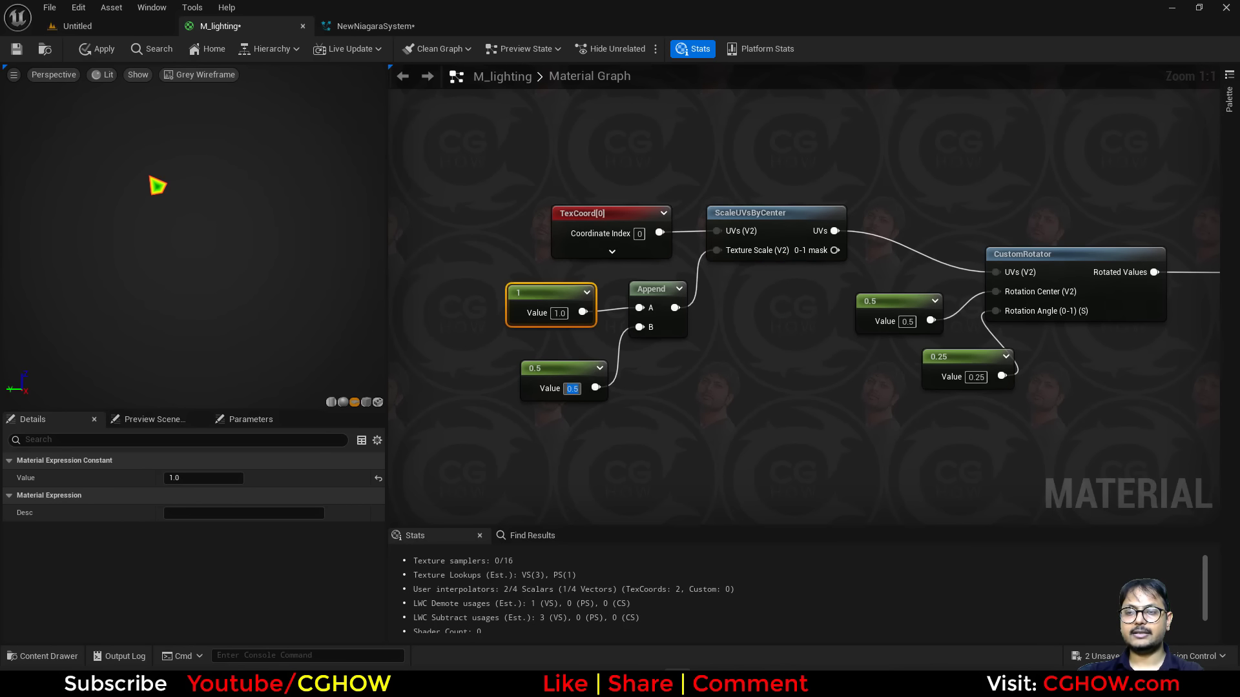
scroll(844, 236, "down", 1)
right_click_drag(849, 266, 559, 269)
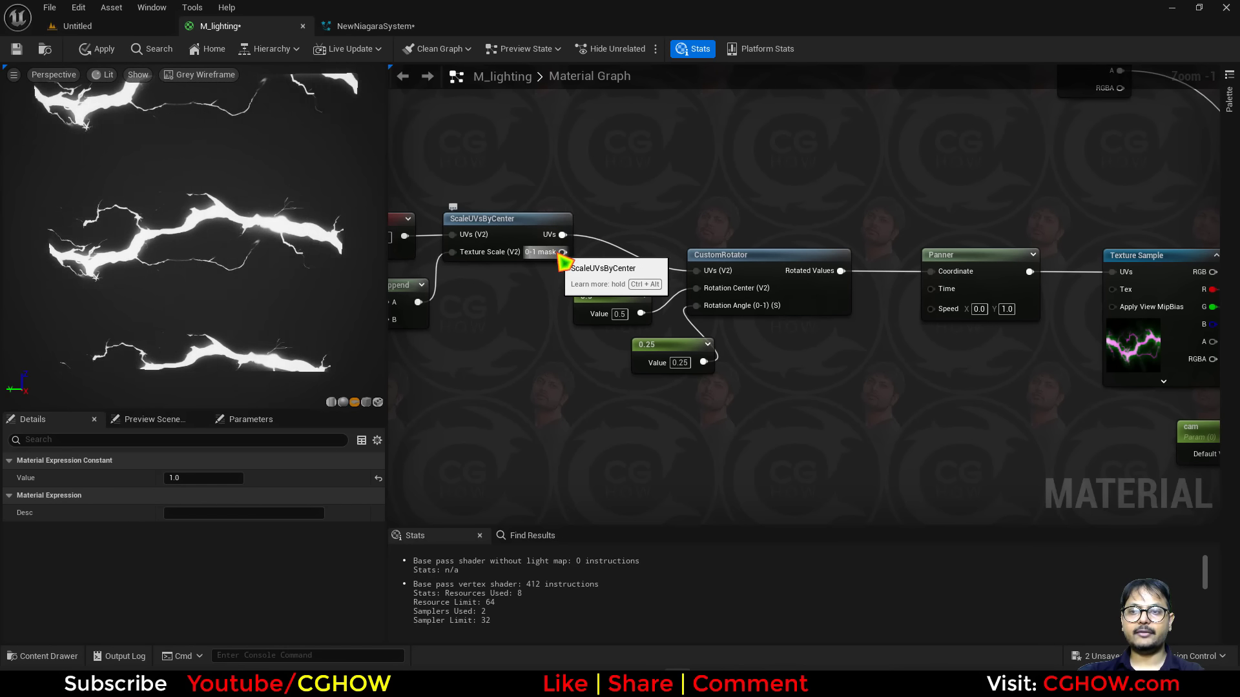
Move the cam parameter and CameraOffset nodes further down the graph.
scroll(567, 257, "down", 2)
left_click_drag(1088, 379, 1104, 483)
left_click_drag(1024, 407, 887, 337)
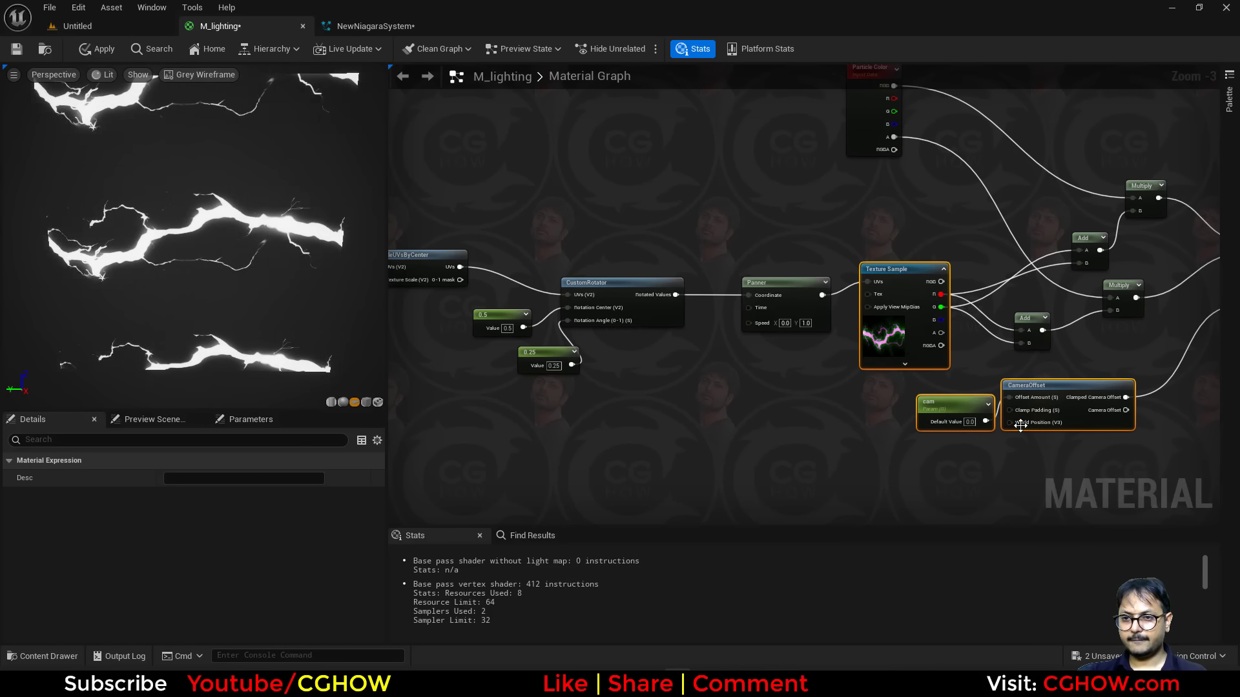
left_click_drag(917, 483, 1121, 502)
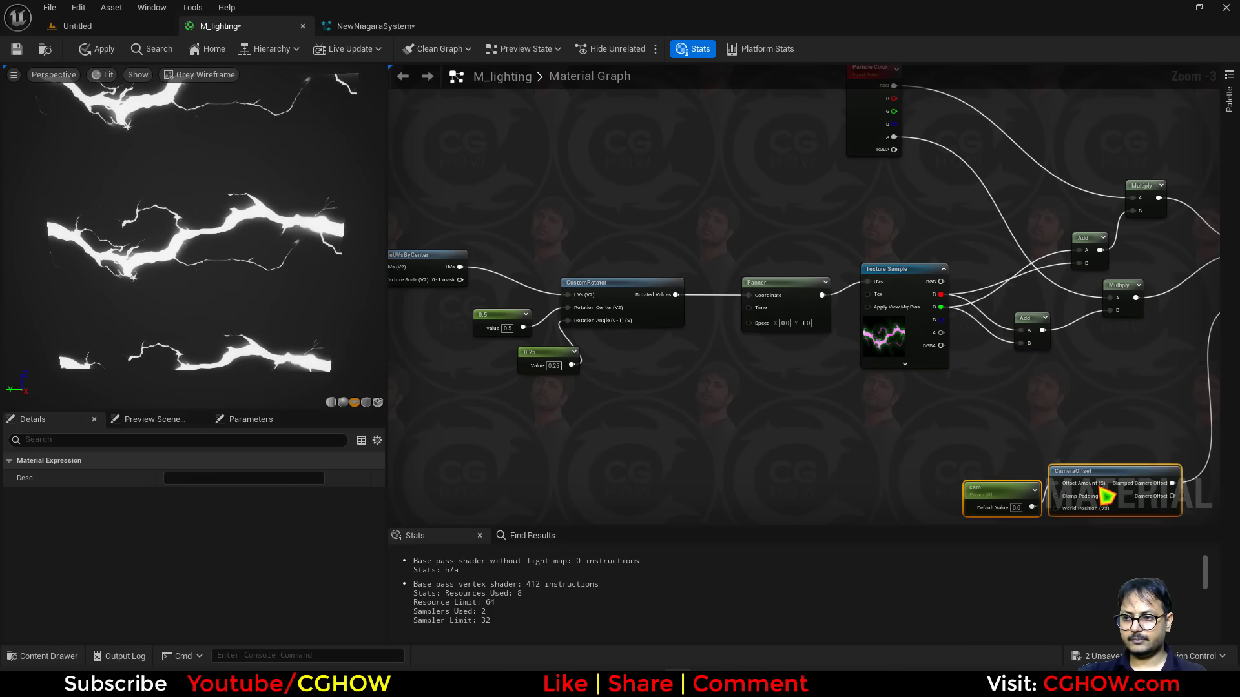
Add a Multiply node and wire the ScaleUVsByCenter 0-1 mask output into it.
left_click(721, 376)
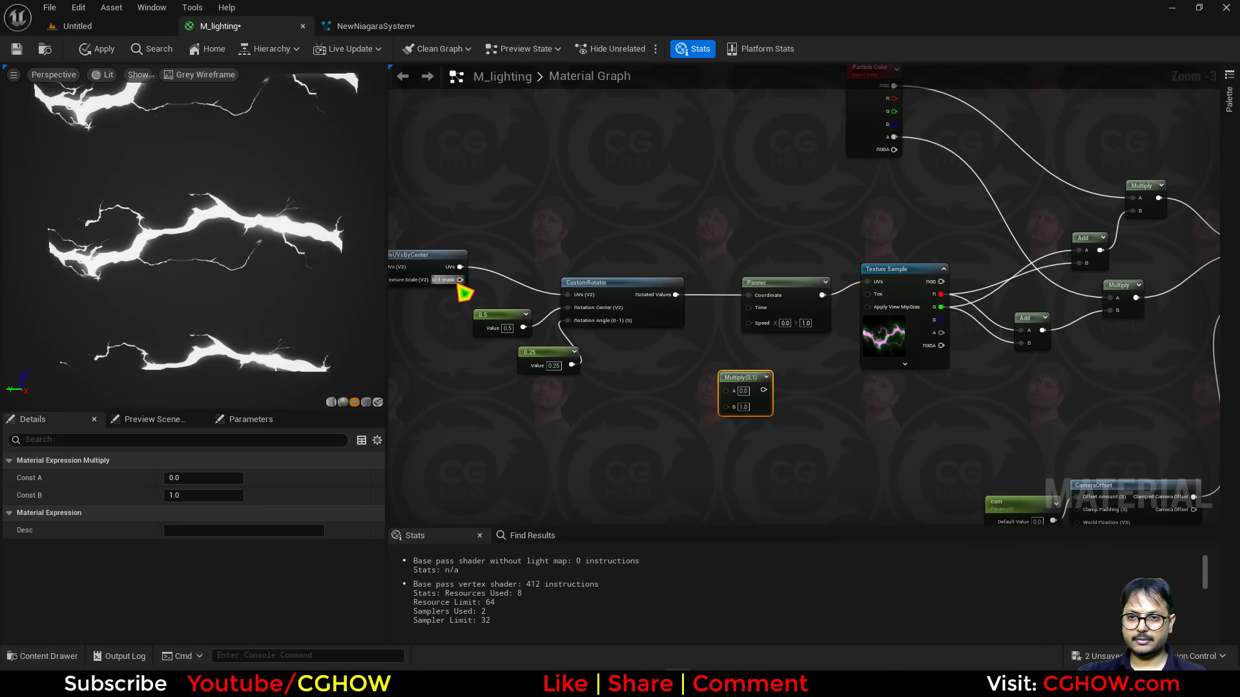
left_click_drag(460, 279, 914, 410)
scroll(840, 349, "up", 2)
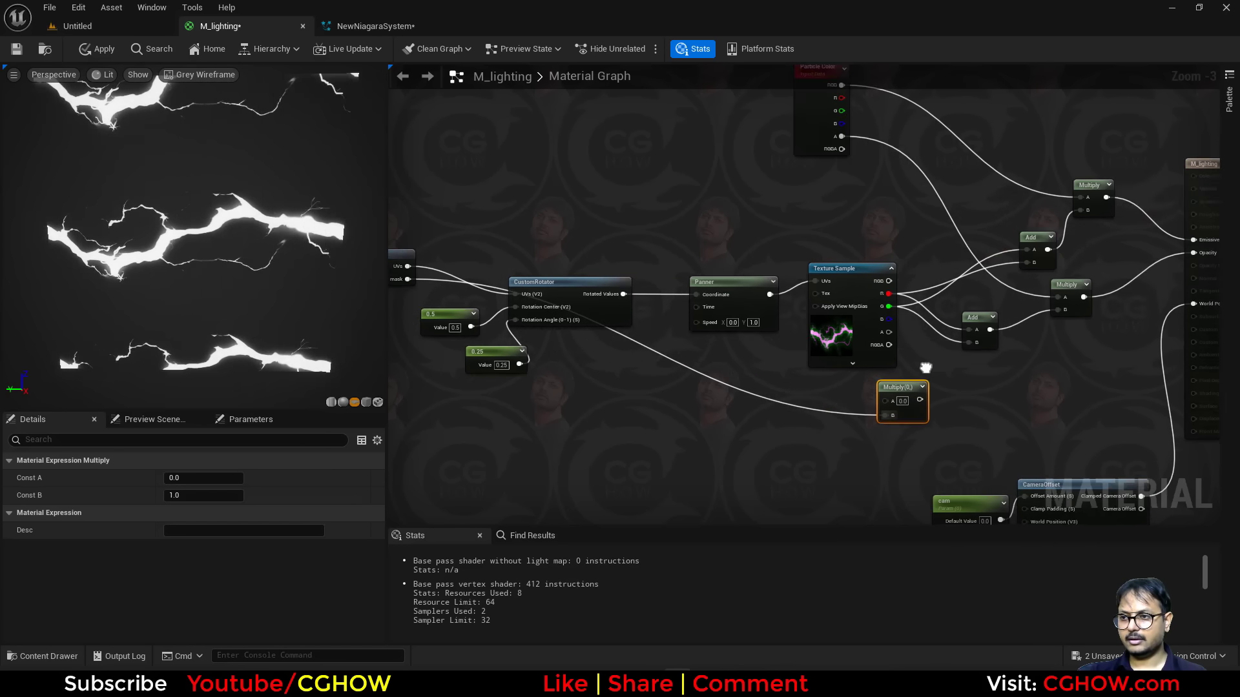
left_click_drag(804, 313, 794, 431, "ctrl")
right_click_drag(761, 492, 796, 455)
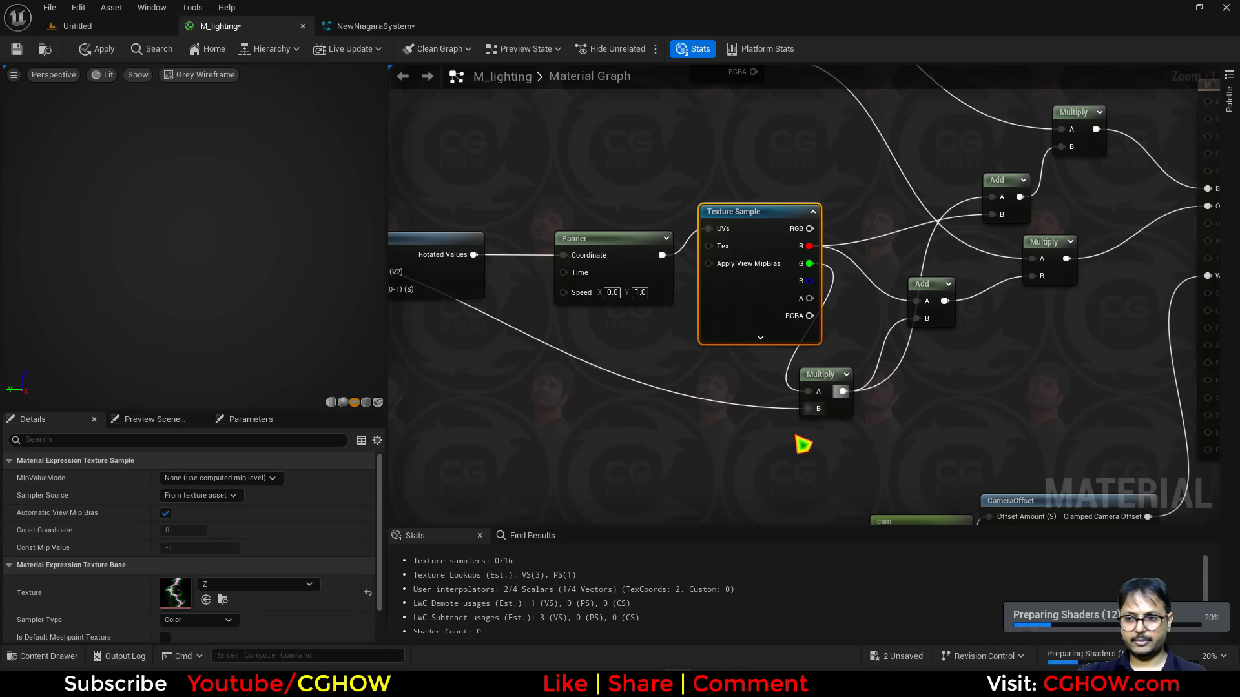
Add a second Multiply combining the Texture Sample's R output with the mask through a reroute node, feeding its result to the Add nodes.
left_click(802, 444)
double_click(728, 405)
left_click_drag(733, 402, 805, 477)
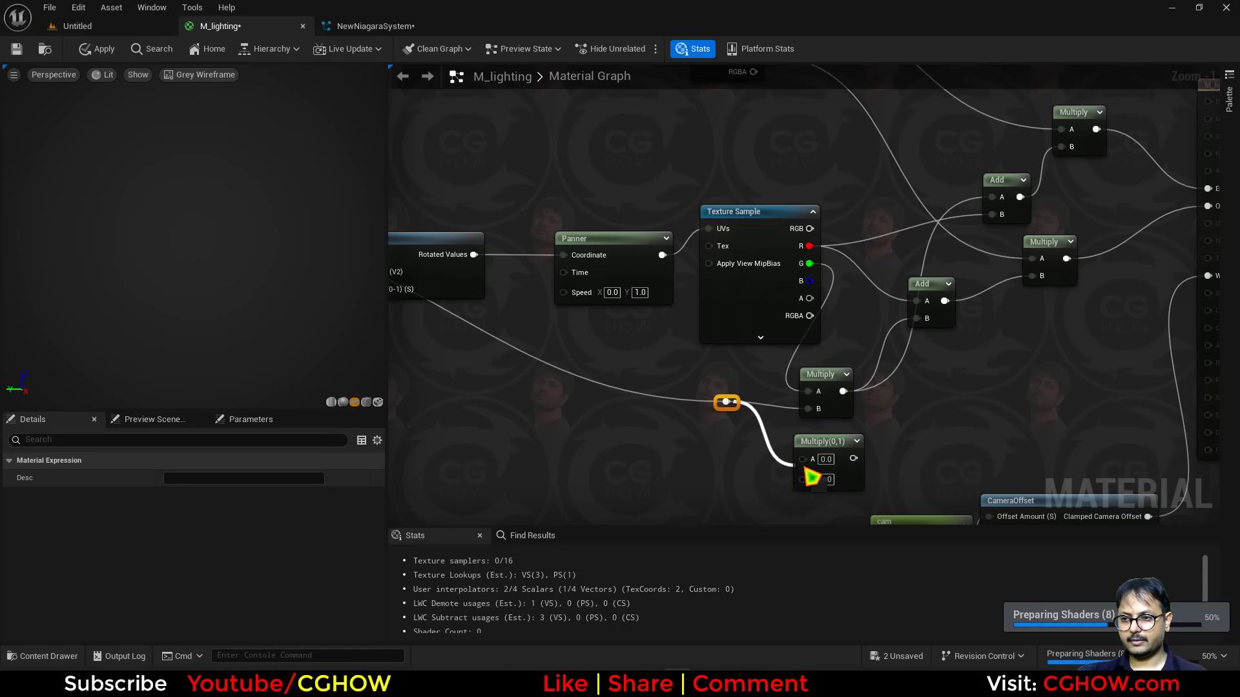
left_click_drag(809, 246, 850, 459, "ctrl")
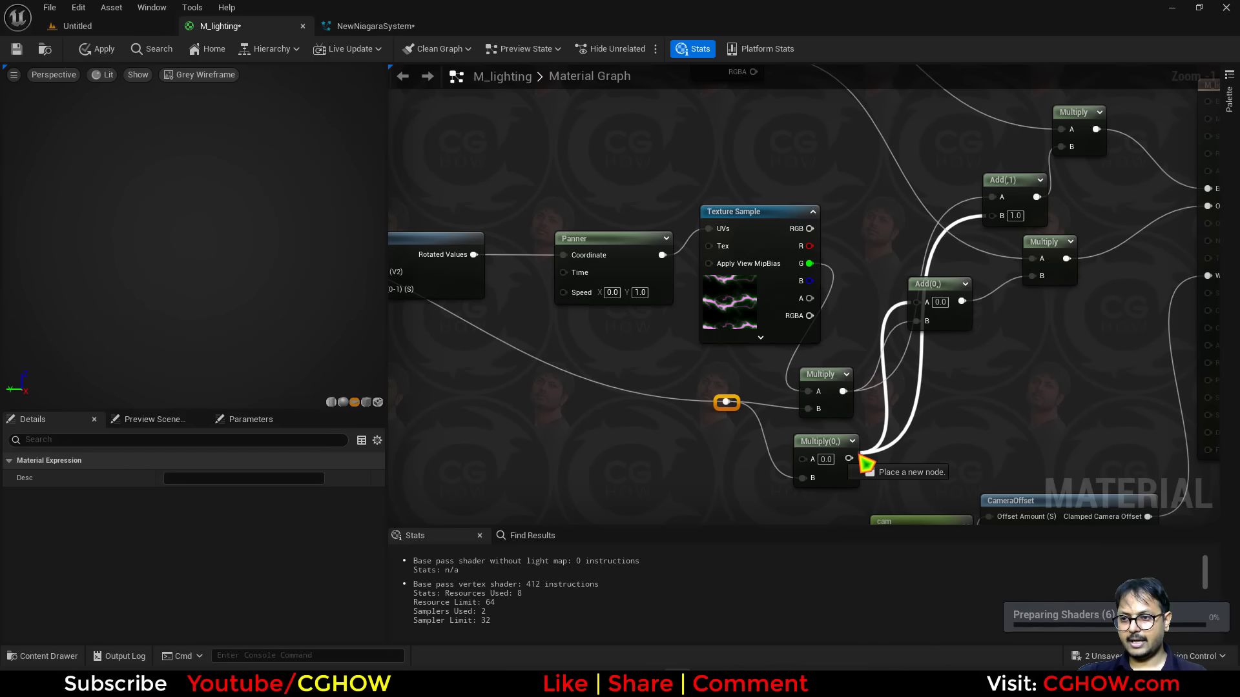
left_click_drag(809, 246, 802, 457)
Add a new TexCoord node followed by a Component Mask limited to the R channel, and preview the mask.
scroll(445, 424, "down", 1)
right_click_drag(446, 424, 814, 427)
scroll(702, 439, "down", 1)
right_click_drag(702, 439, 877, 429)
scroll(698, 334, "up", 1)
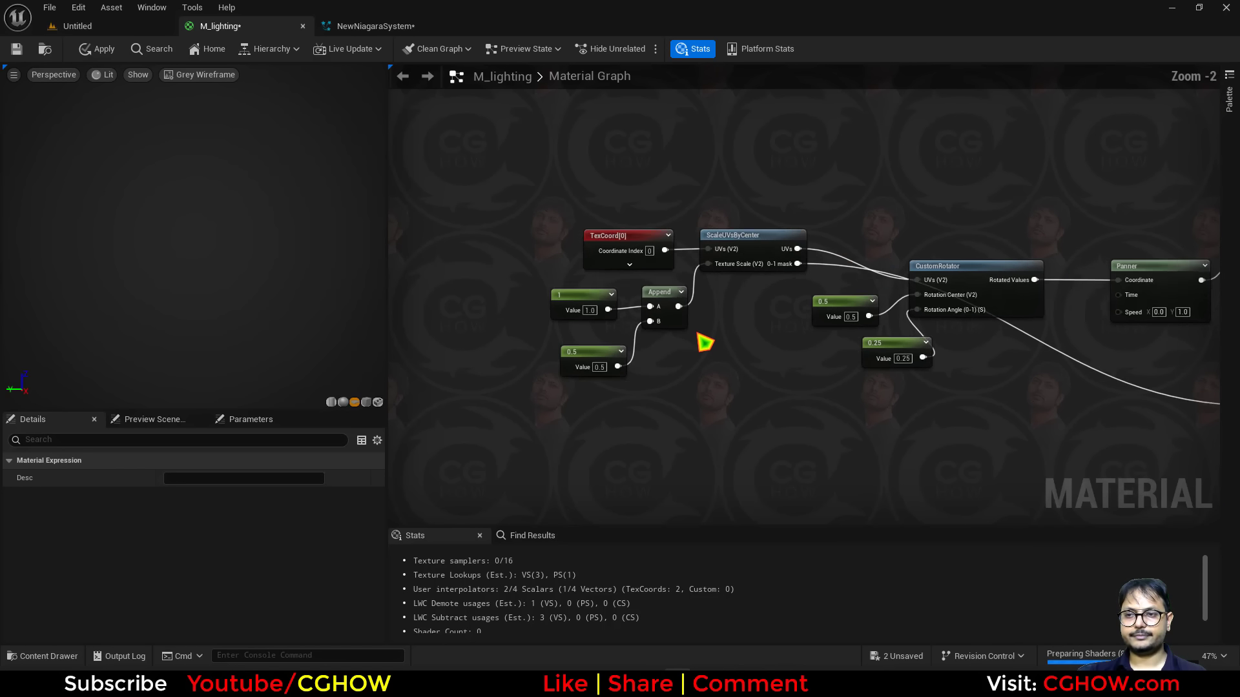
scroll(705, 342, "up", 1)
right_click_drag(707, 388, 641, 420)
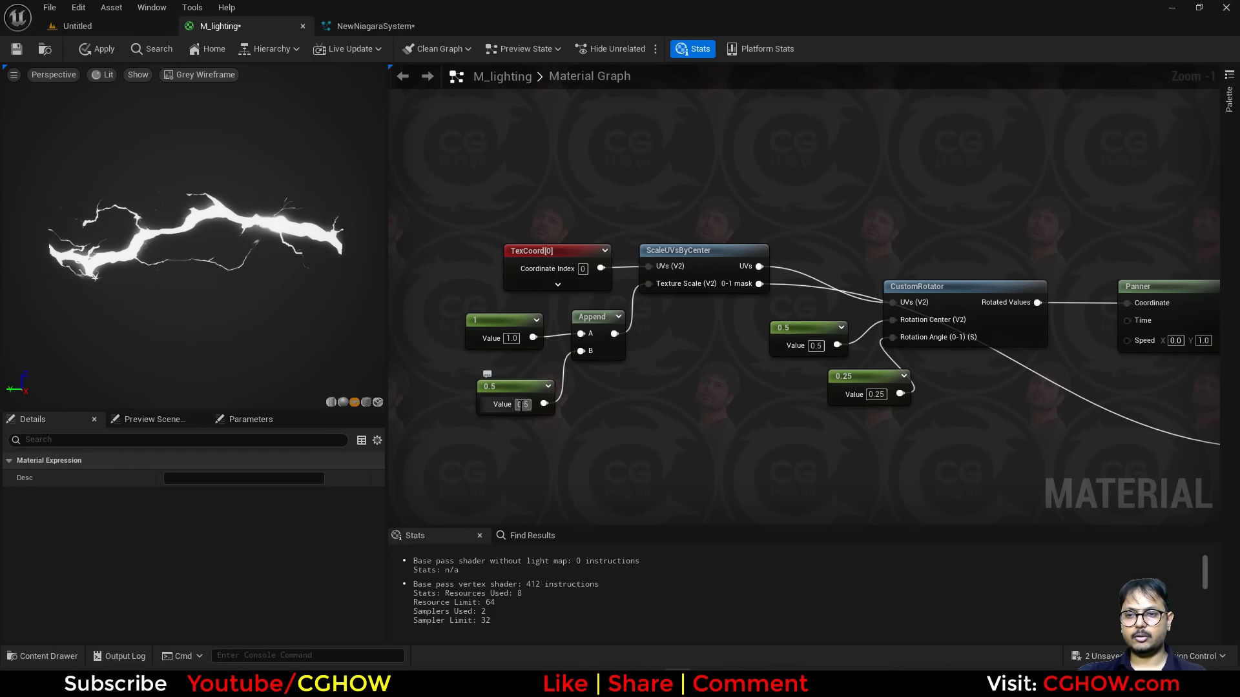
right_click_drag(507, 410, 702, 392)
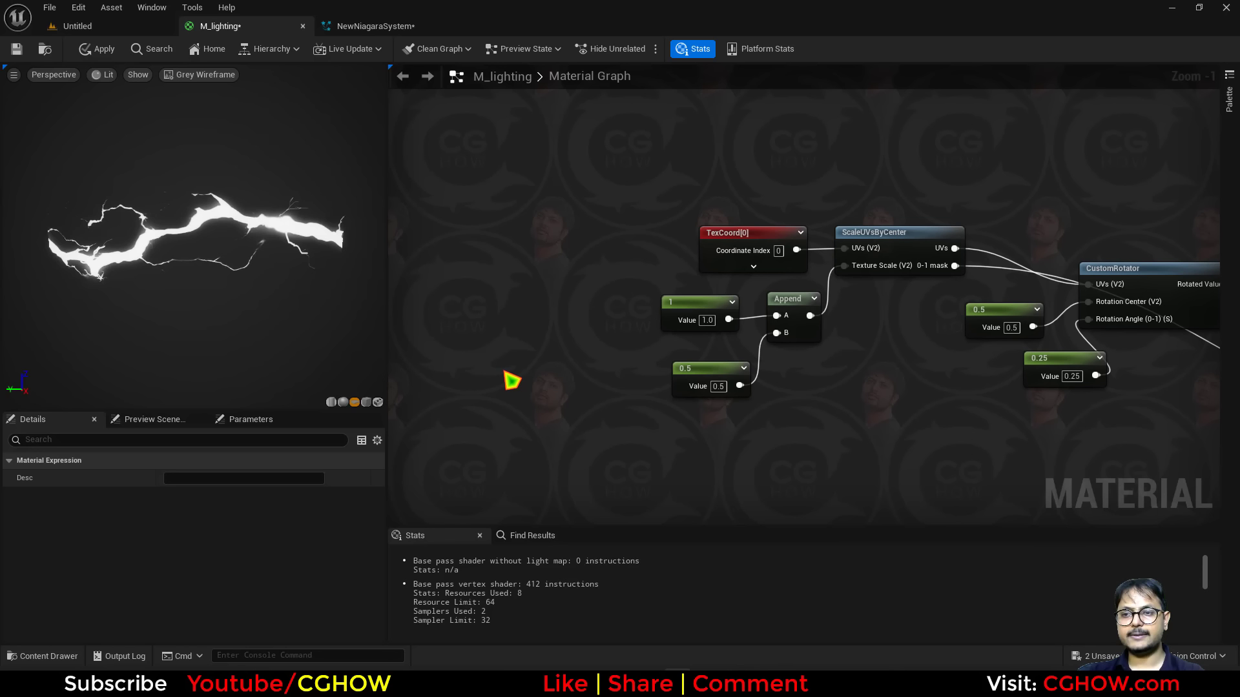
right_click_drag(546, 358, 620, 338)
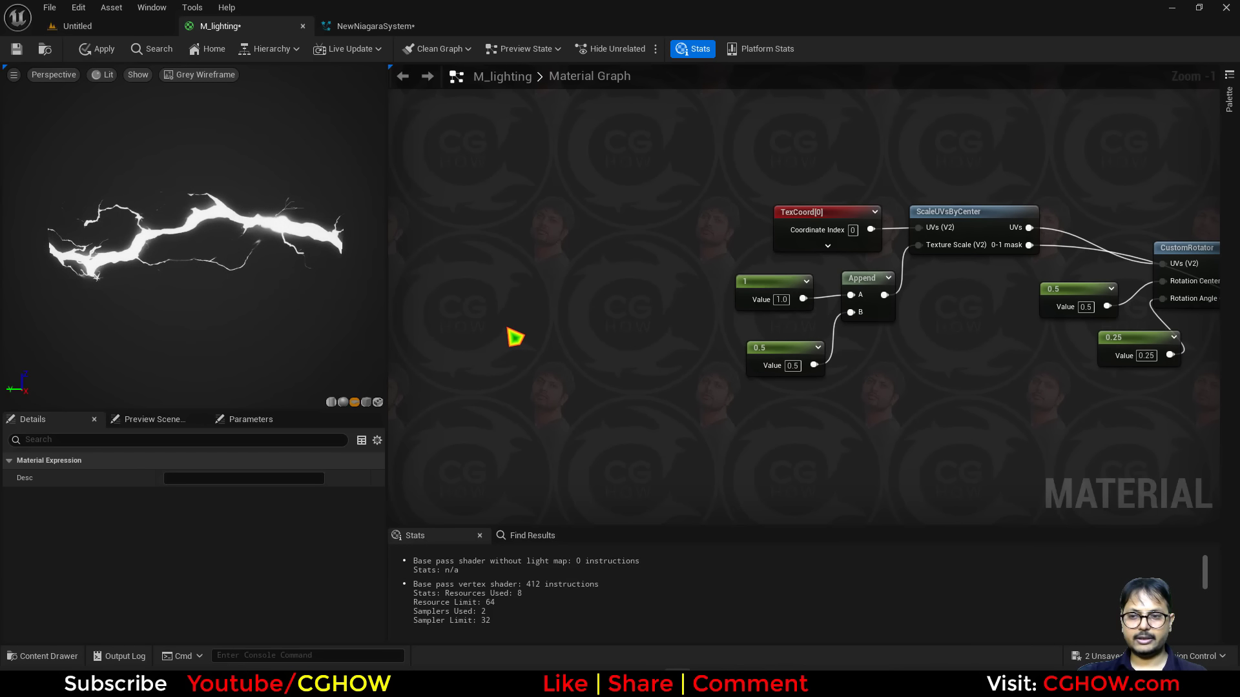
key("u")
left_click(556, 336)
left_click_drag(629, 363, 540, 378)
key("shift+c")
left_click(530, 354, "shift")
left_click(169, 495)
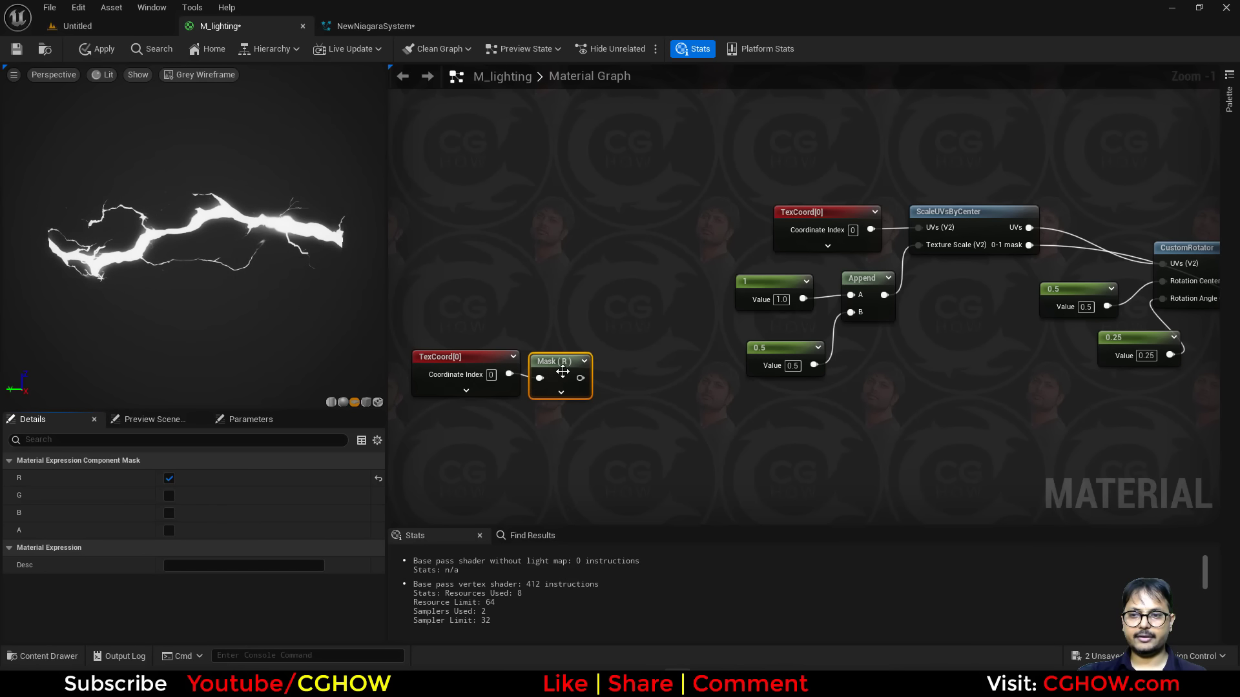
key("space")
Add a Sine node after the mask, preview it and set its Period to 2.
left_click_drag(580, 397, 648, 380)
type("sin")
left_click(678, 494)
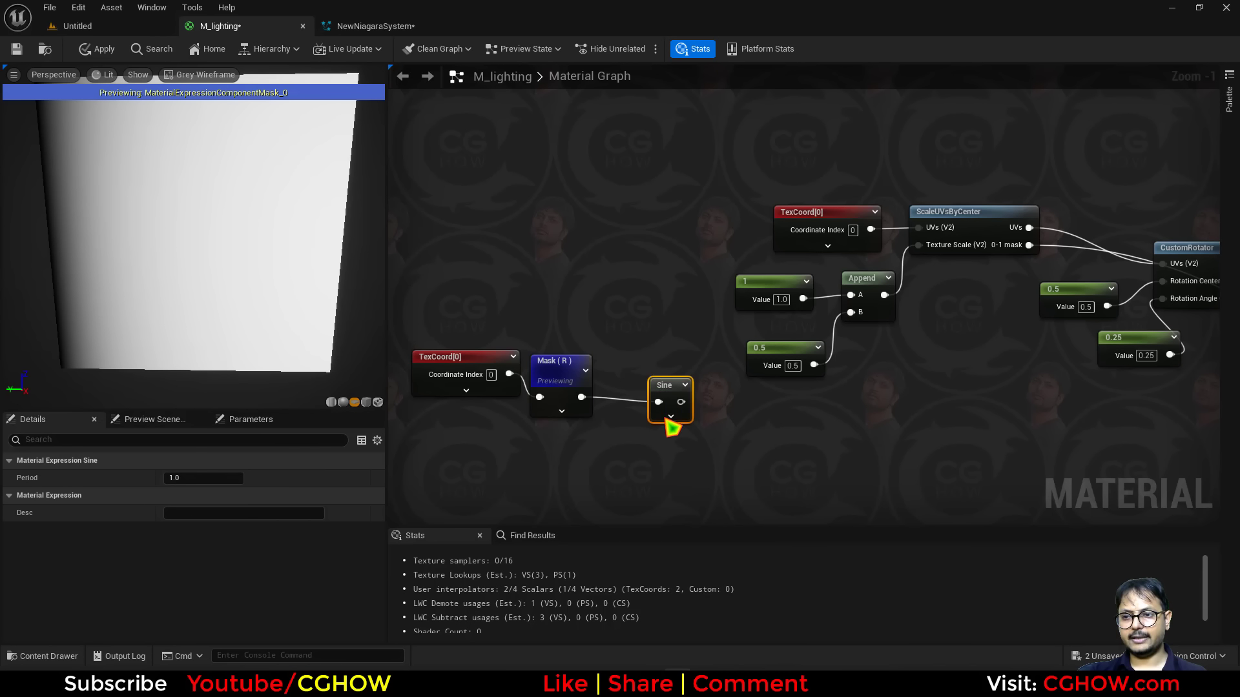
key("space")
left_click_drag(669, 404, 623, 363)
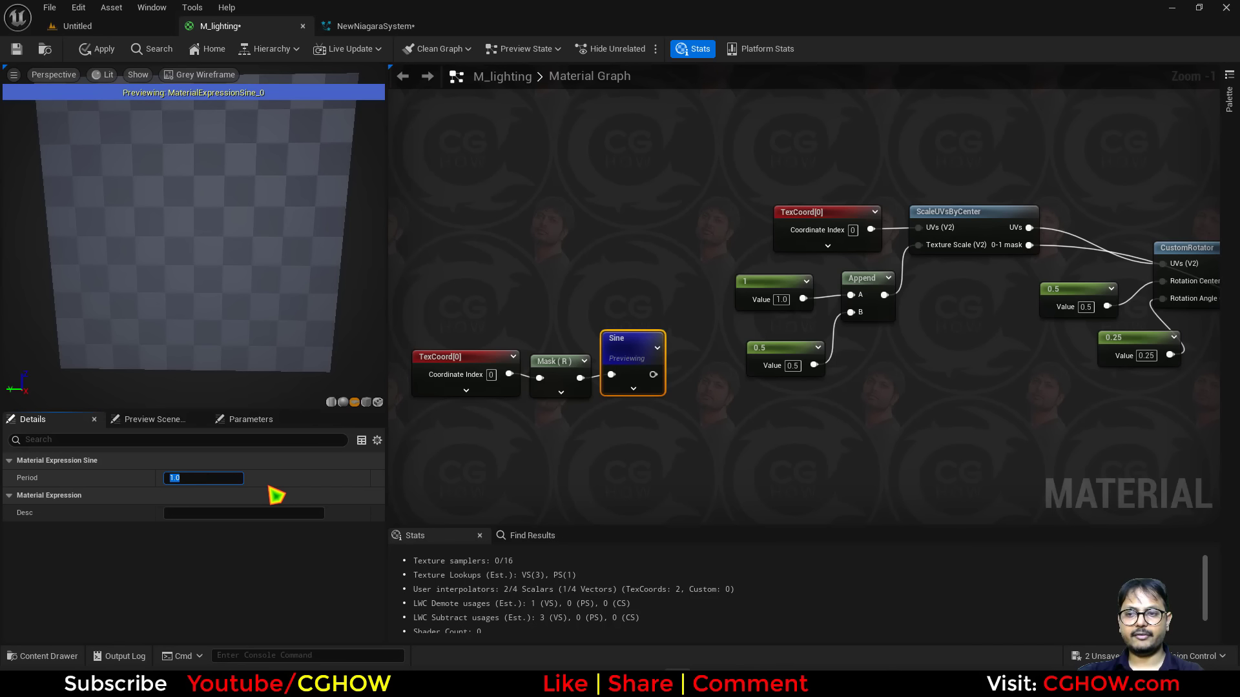
left_click_drag(423, 279, 508, 406)
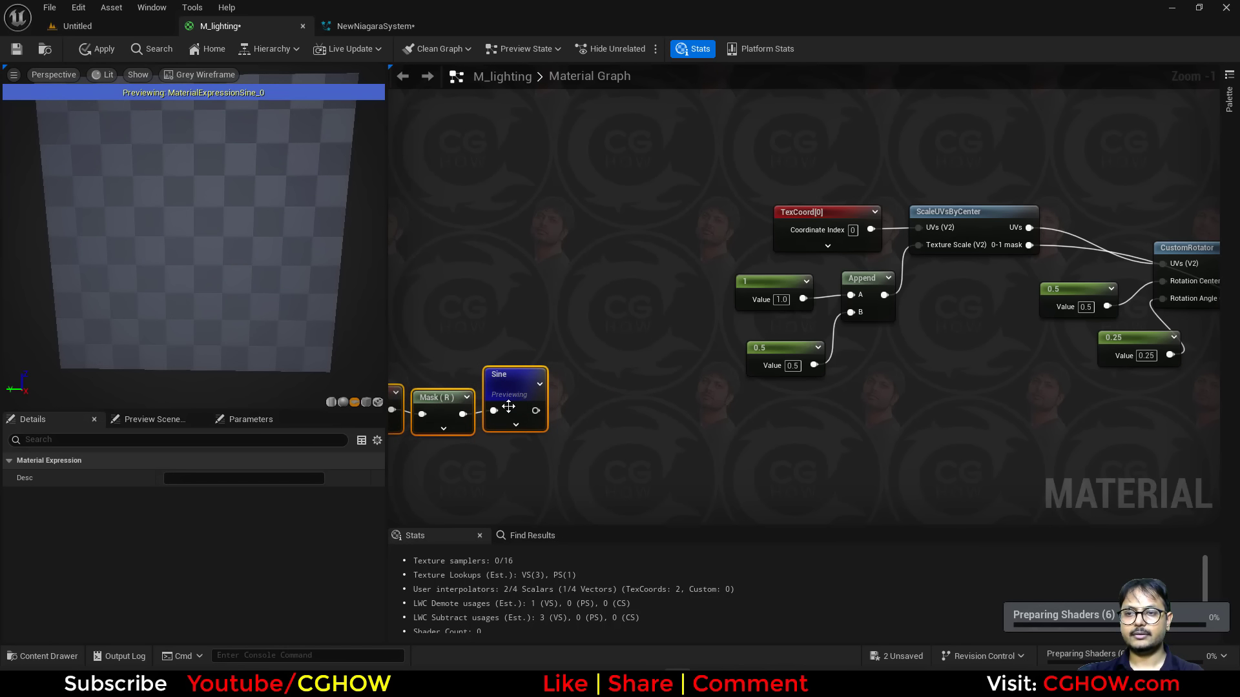
Add a Saturate node after the Sine and wire its output into the Append's B input.
left_click(554, 416)
left_click_drag(595, 377, 588, 374)
type("sa")
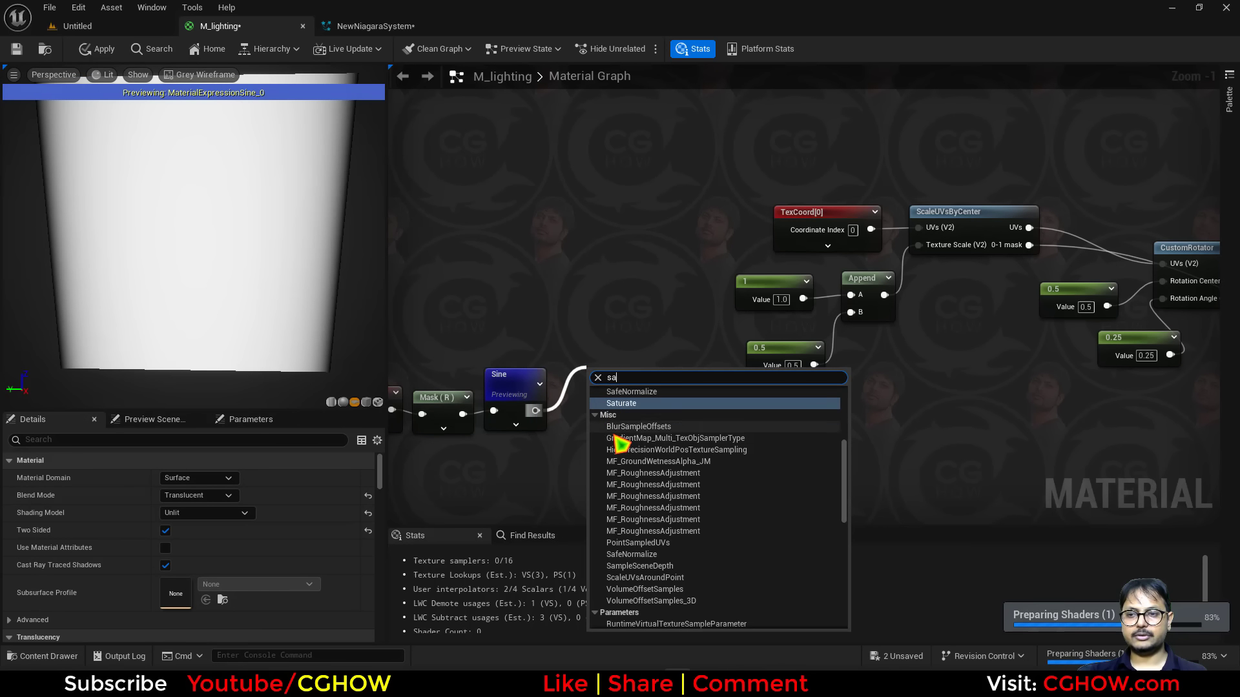
left_click(622, 404)
left_click_drag(627, 411, 864, 323)
Preview the Sine node and save the material.
left_click(527, 389)
key("space")
scroll(707, 460, "down", 1)
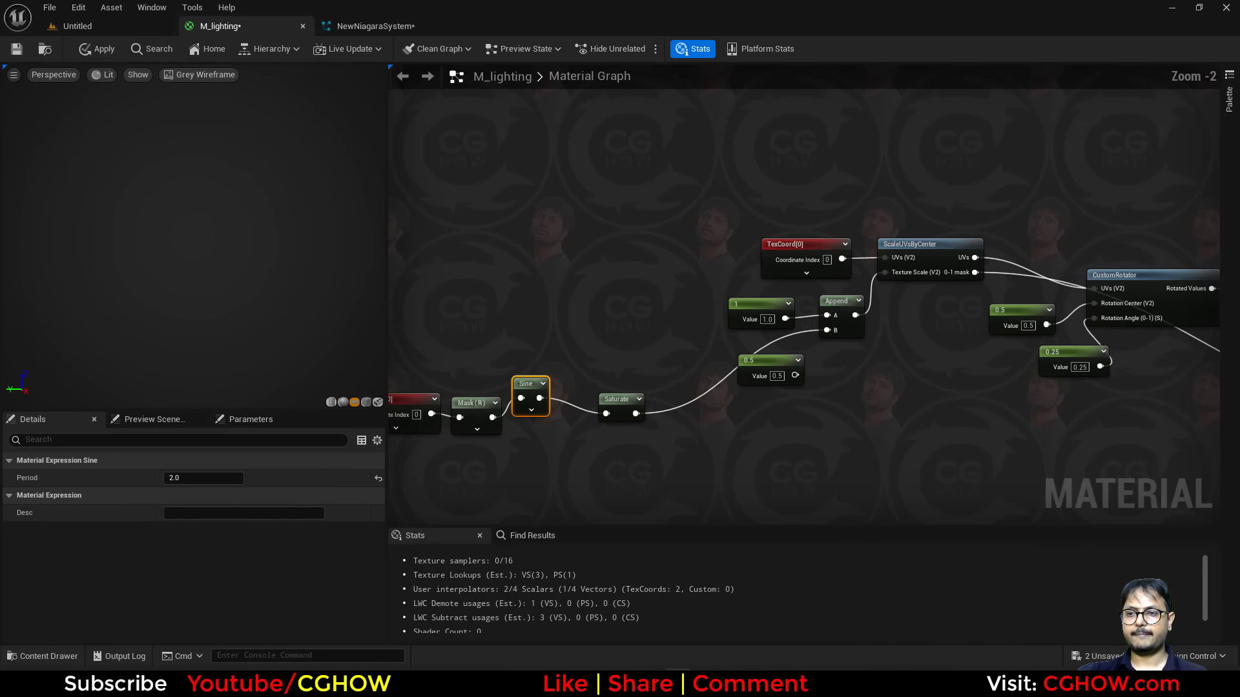
right_click_drag(645, 446, 583, 407)
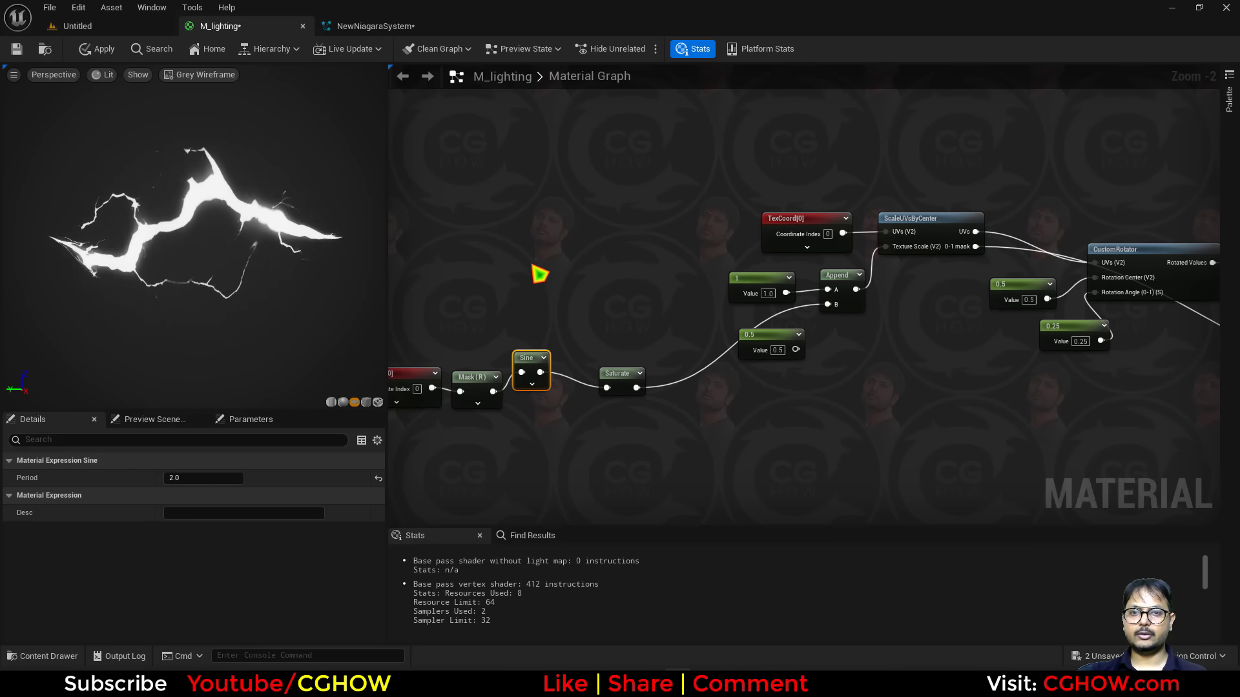
scroll(593, 286, "down", 1)
right_click_drag(593, 287, 525, 284)
left_click(17, 49)
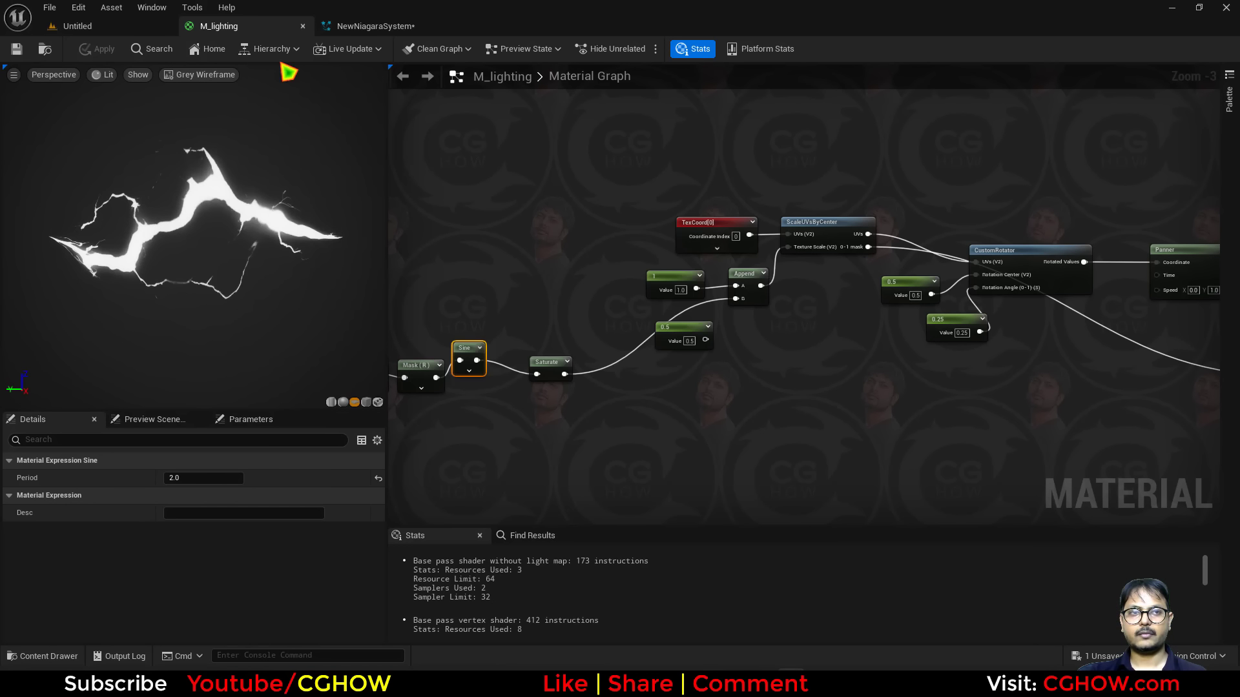
Open the NewNiagaraSystem from NewFolder in the content browser and preview it.
left_click(388, 27)
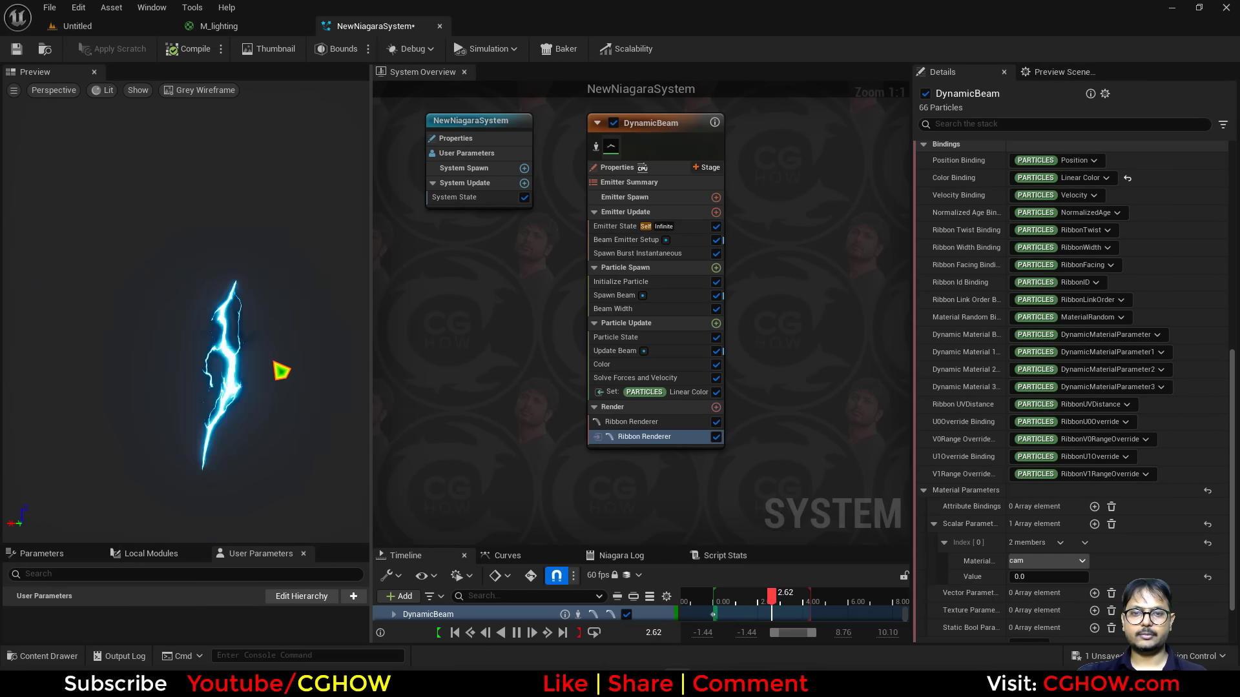
left_click(129, 29)
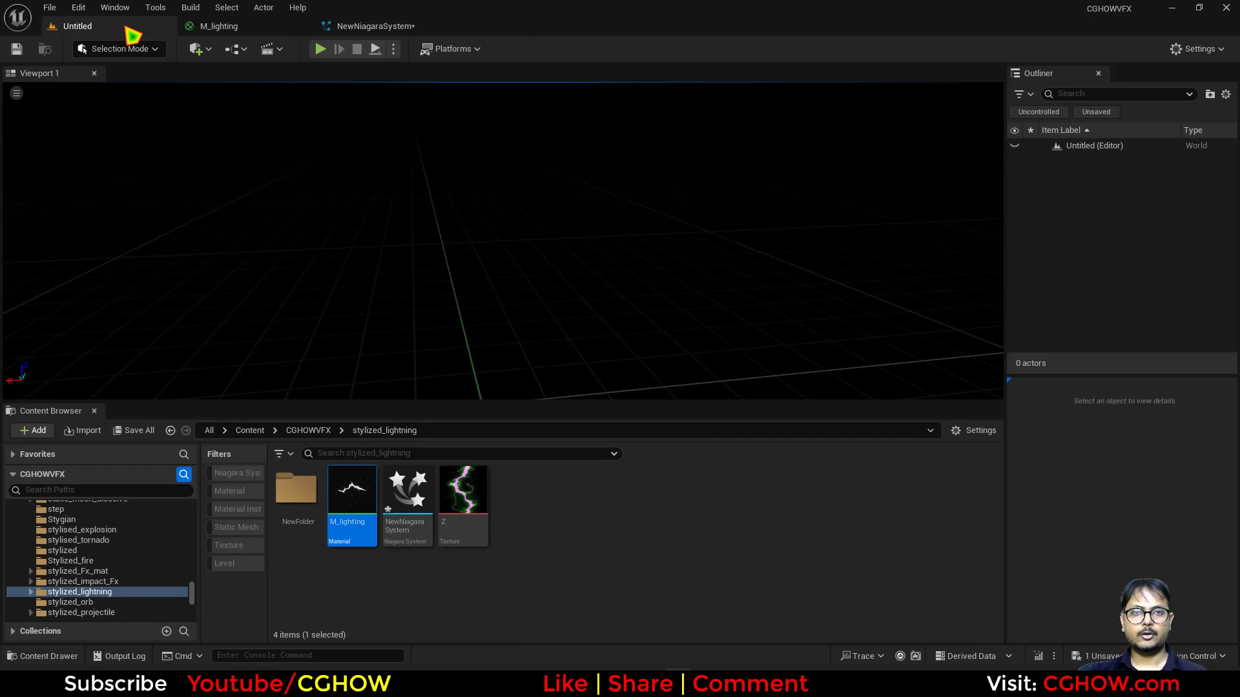
double_click(300, 502)
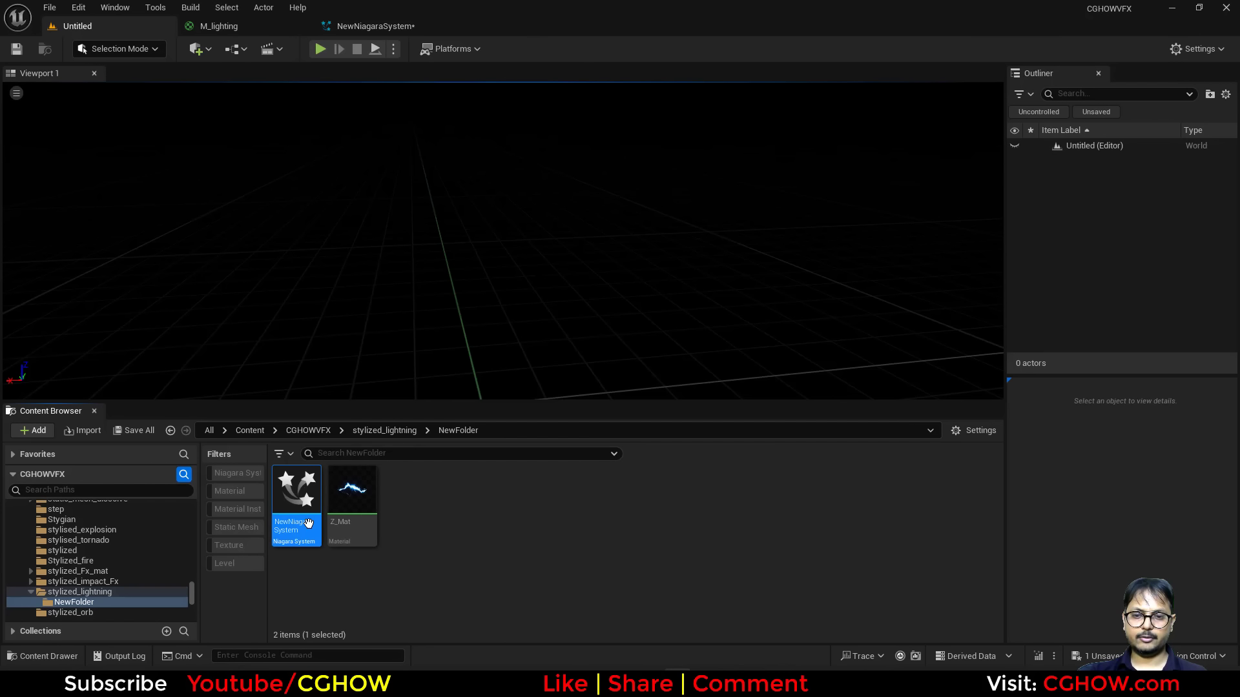
left_click_drag(308, 523, 368, 503)
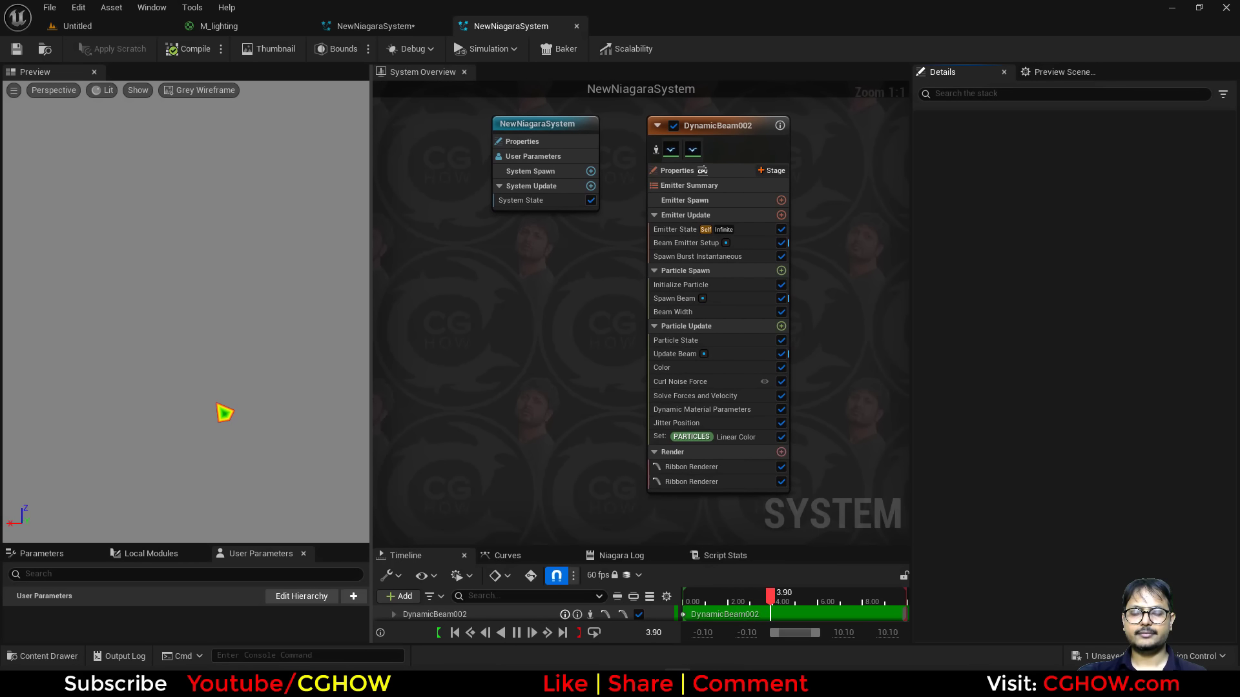
left_click(187, 92)
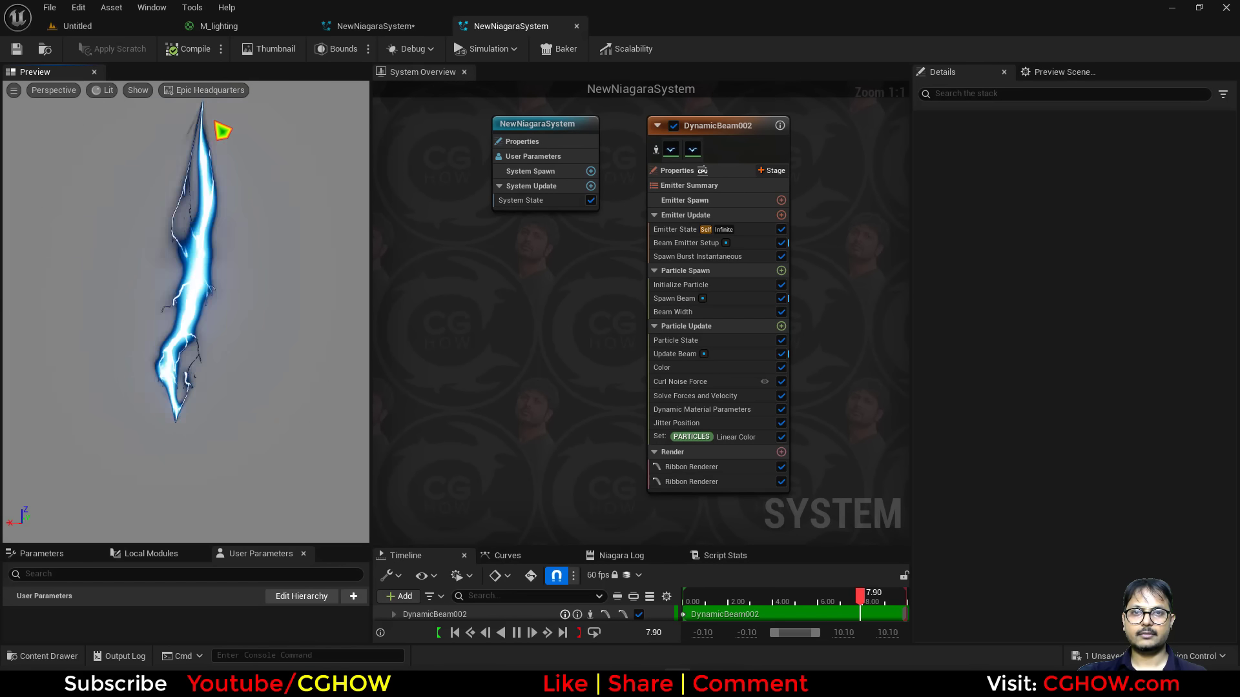
left_click(218, 96)
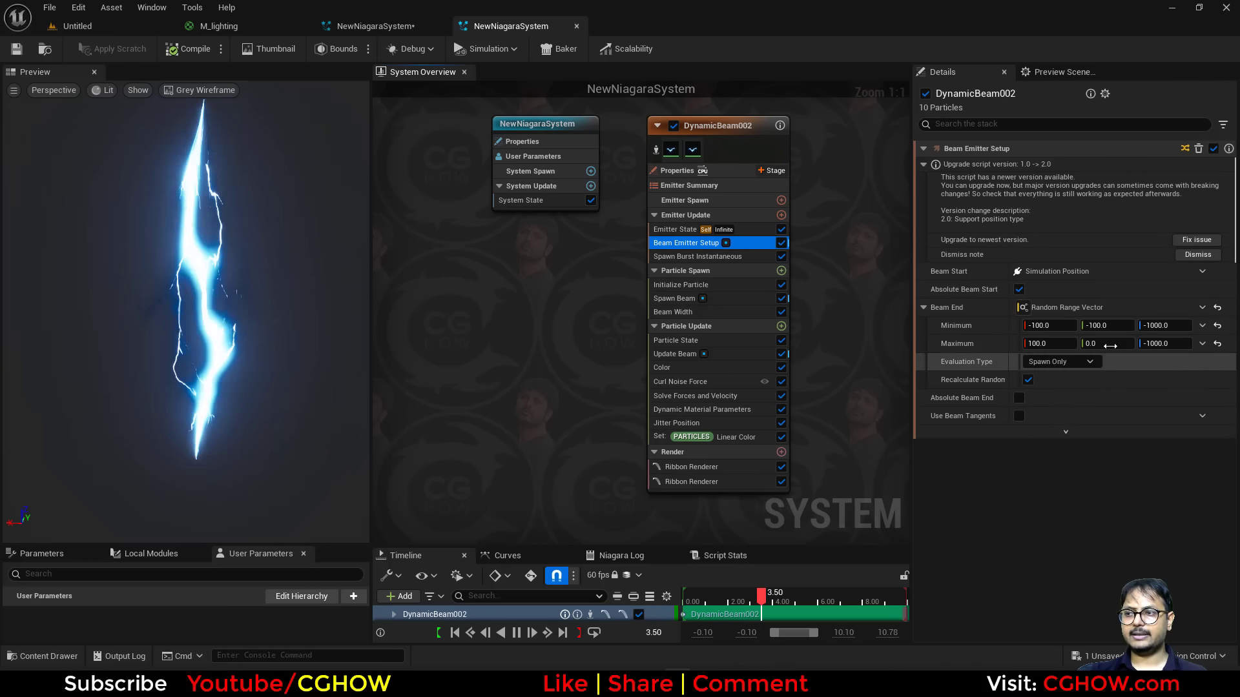
Examine the reference beam emitter's Beam Width, Cut Noise Force, Jitter Position, Linear Color and Ribbon Renderer settings.
left_click(675, 311)
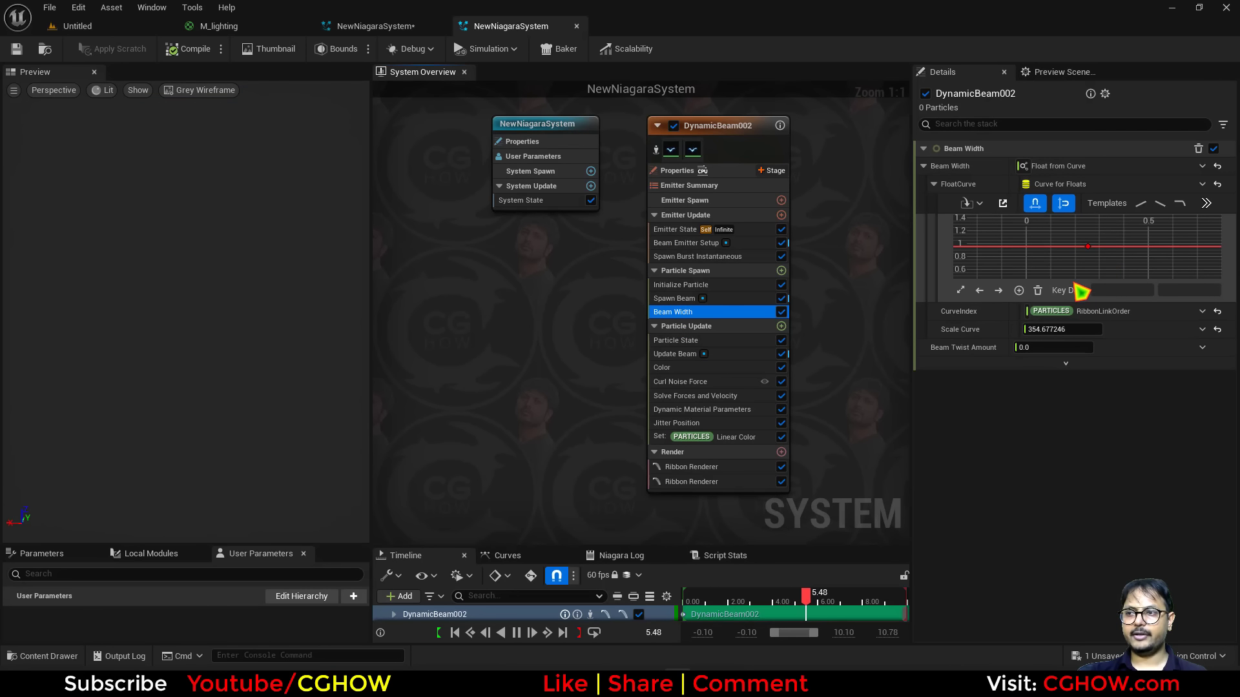
left_click(1088, 247)
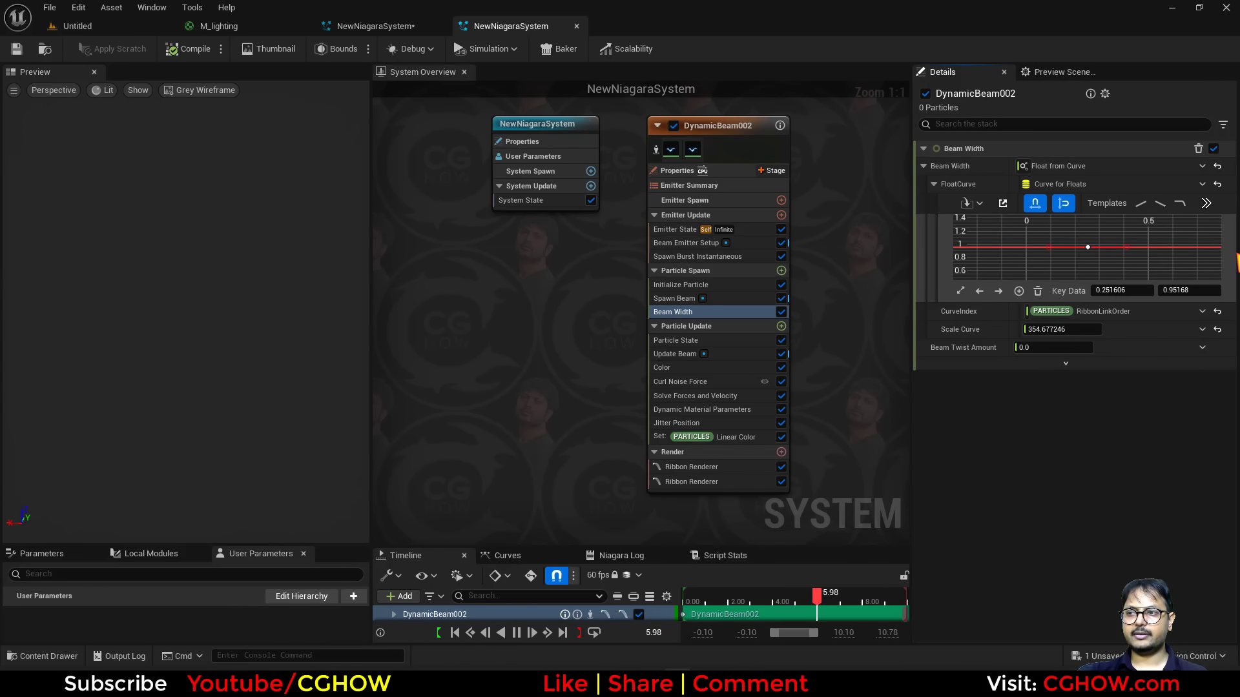
left_click(685, 381)
left_click(707, 423)
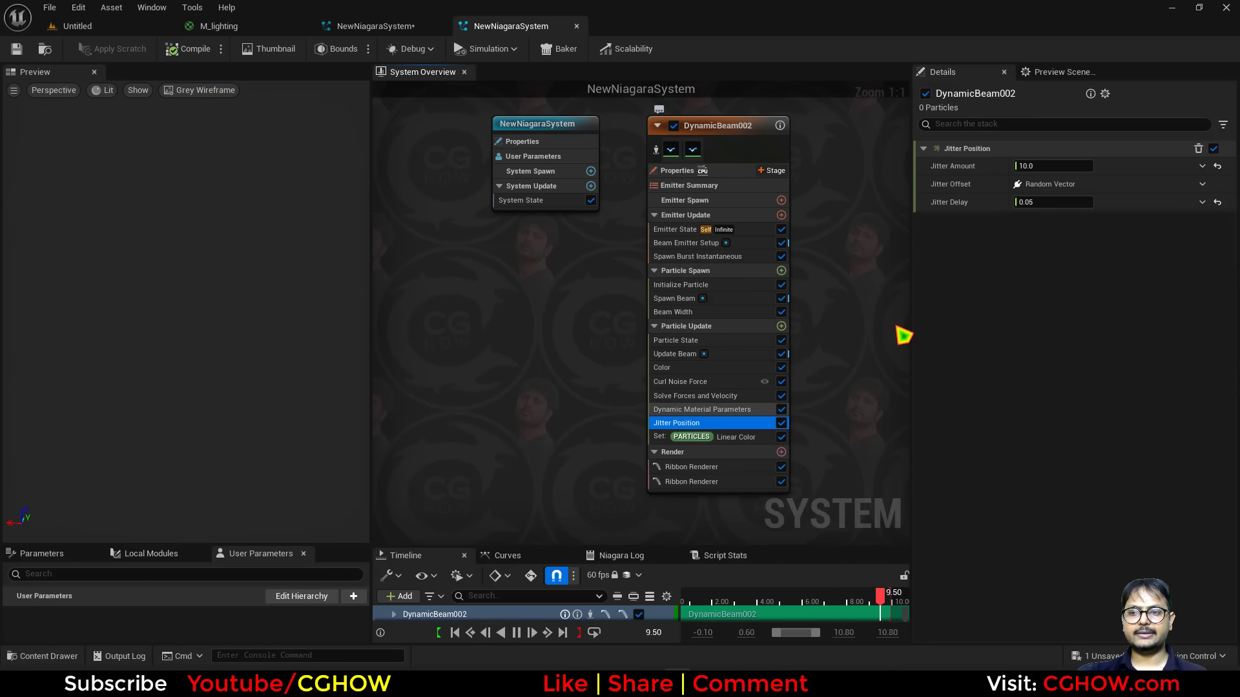
left_click(739, 437)
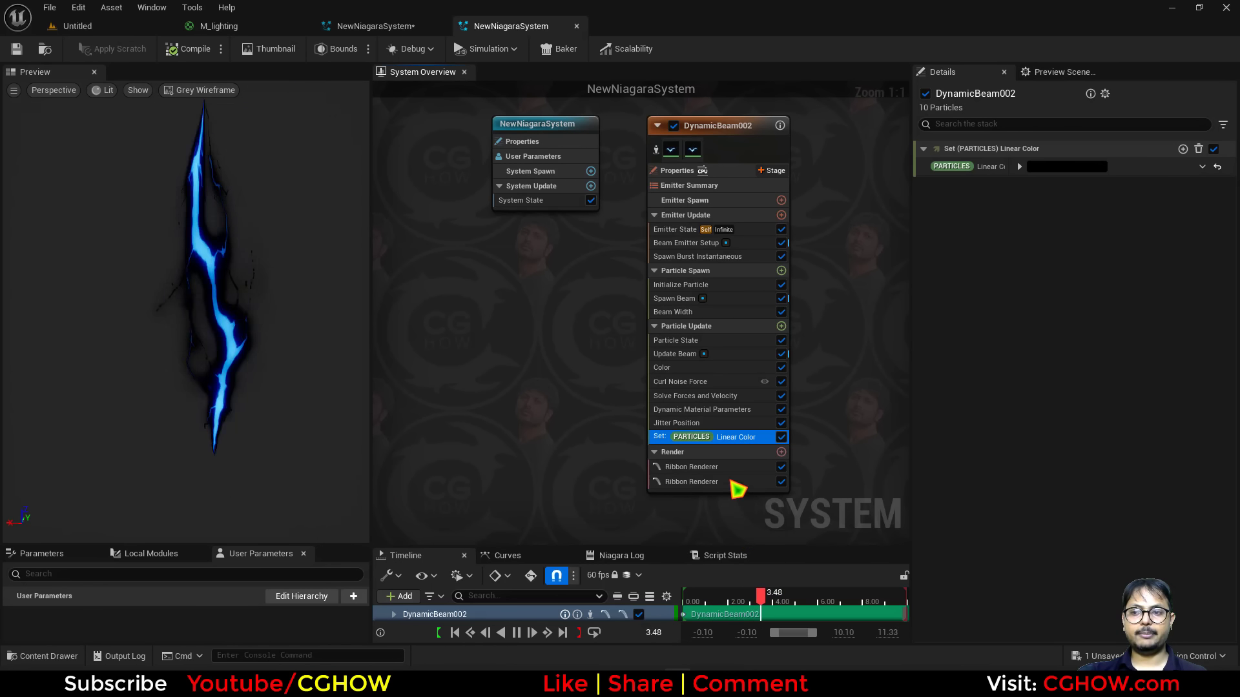
left_click(703, 467)
scroll(1066, 452, "down", 10)
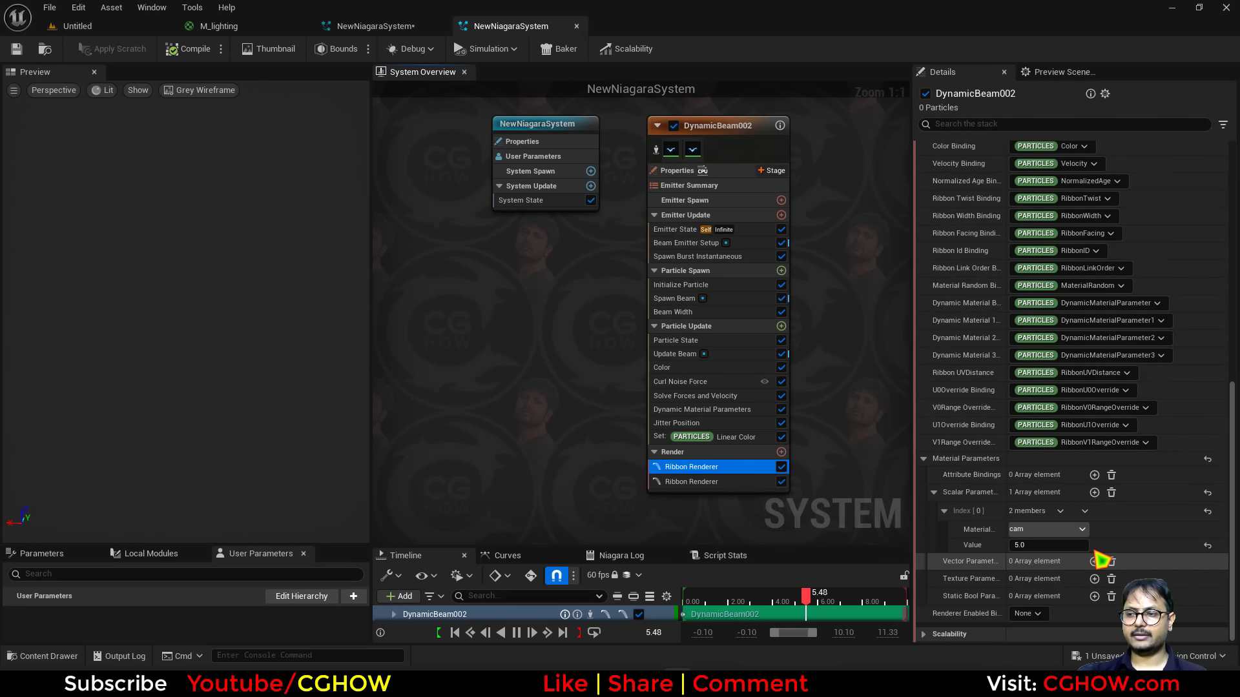